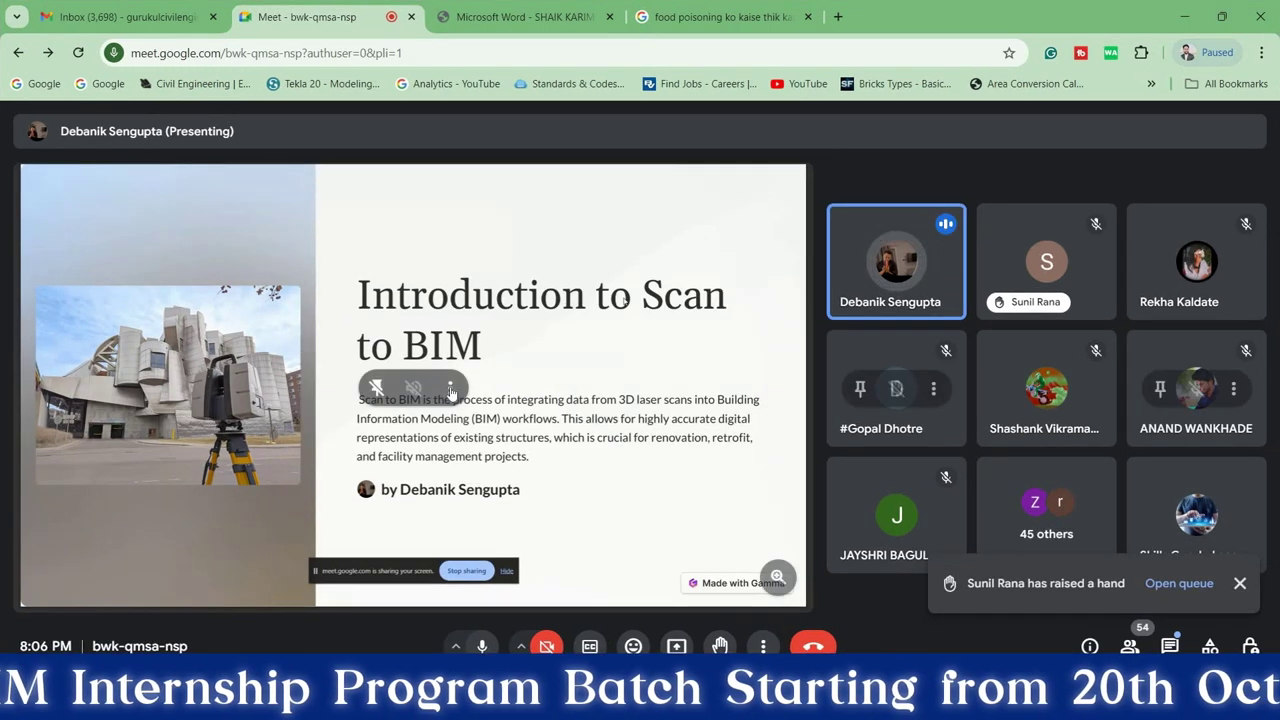
Open and close the options menu on the shared presentation tile
click(450, 387)
click(378, 390)
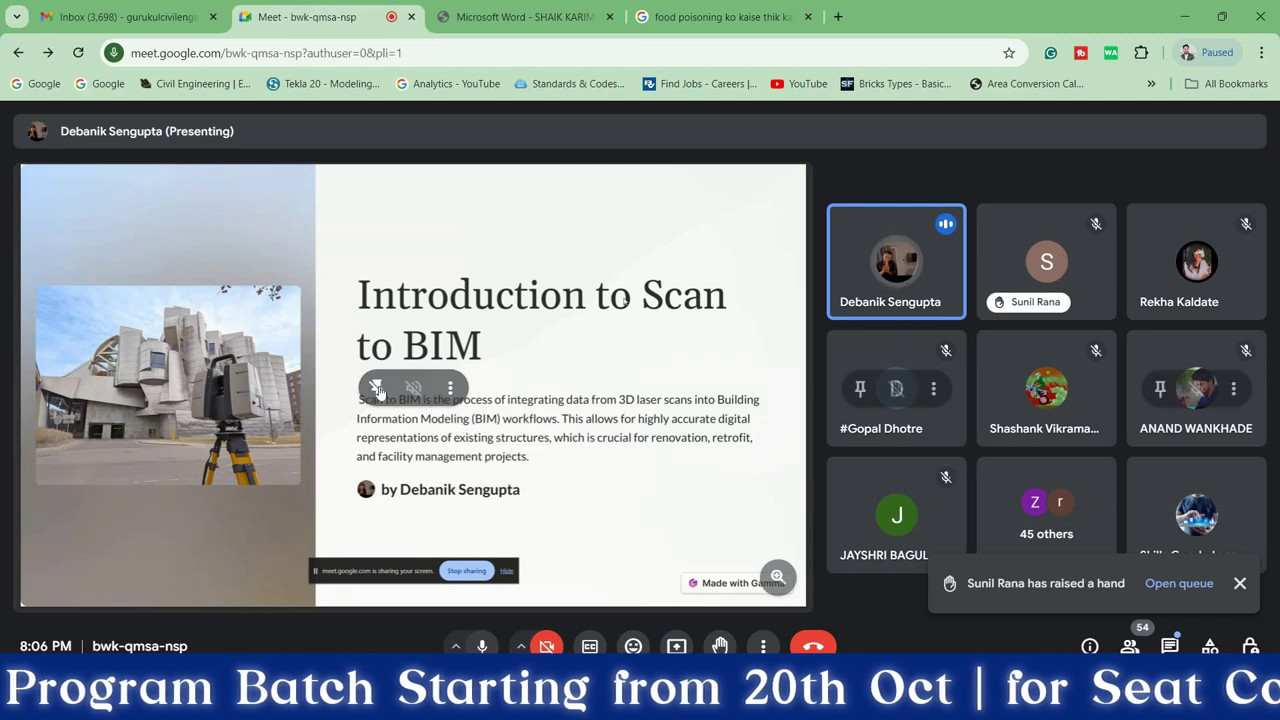
click(378, 390)
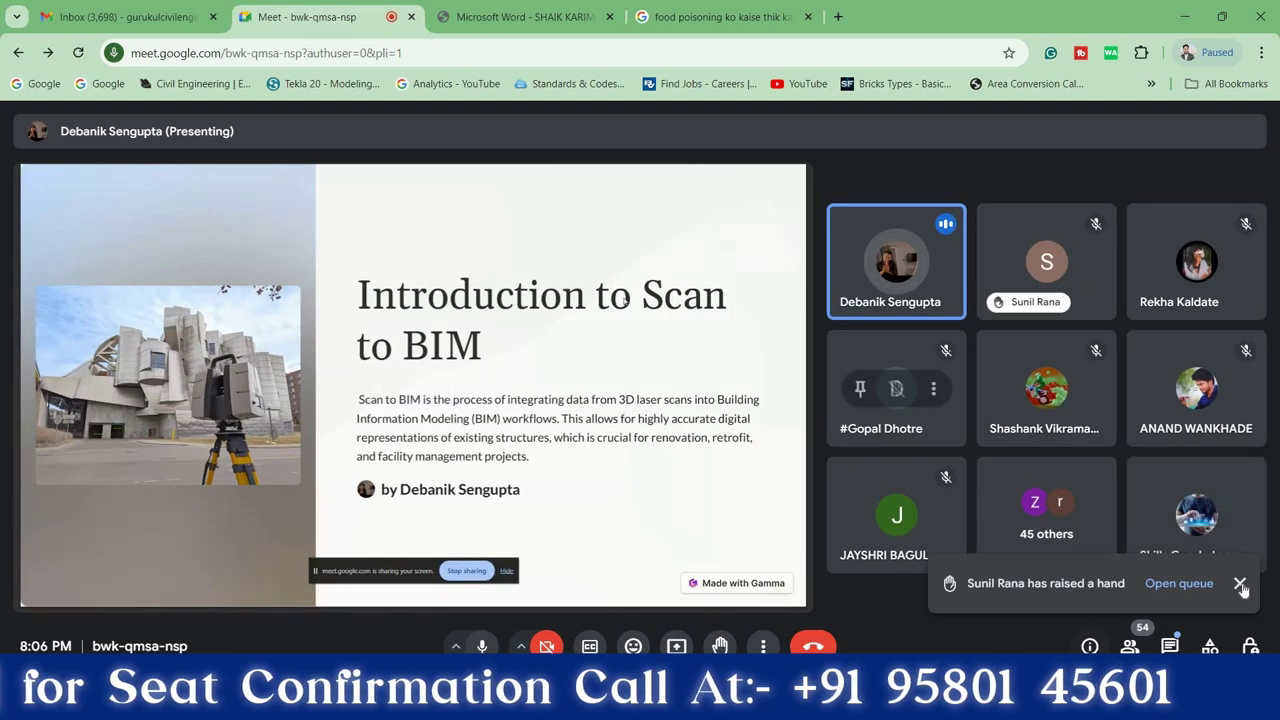
Dismiss the raised-hand notification, close the participants panel, and bring up More options
click(1179, 583)
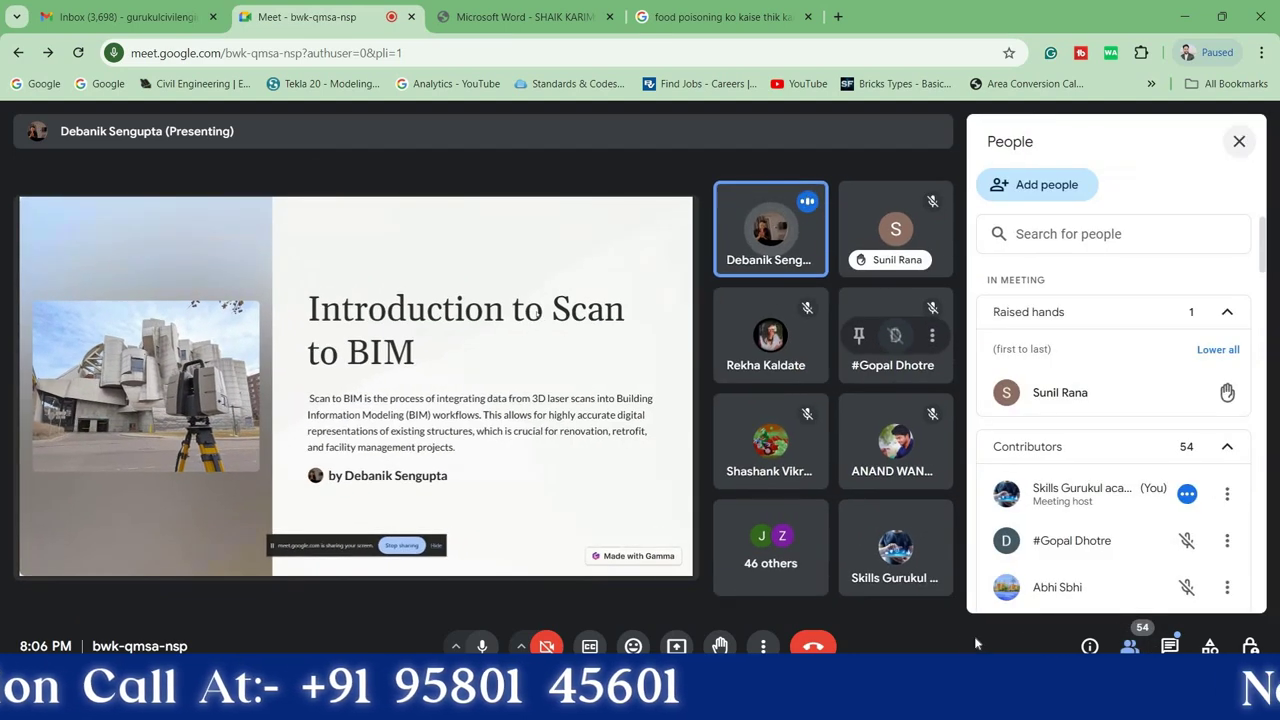
click(1239, 141)
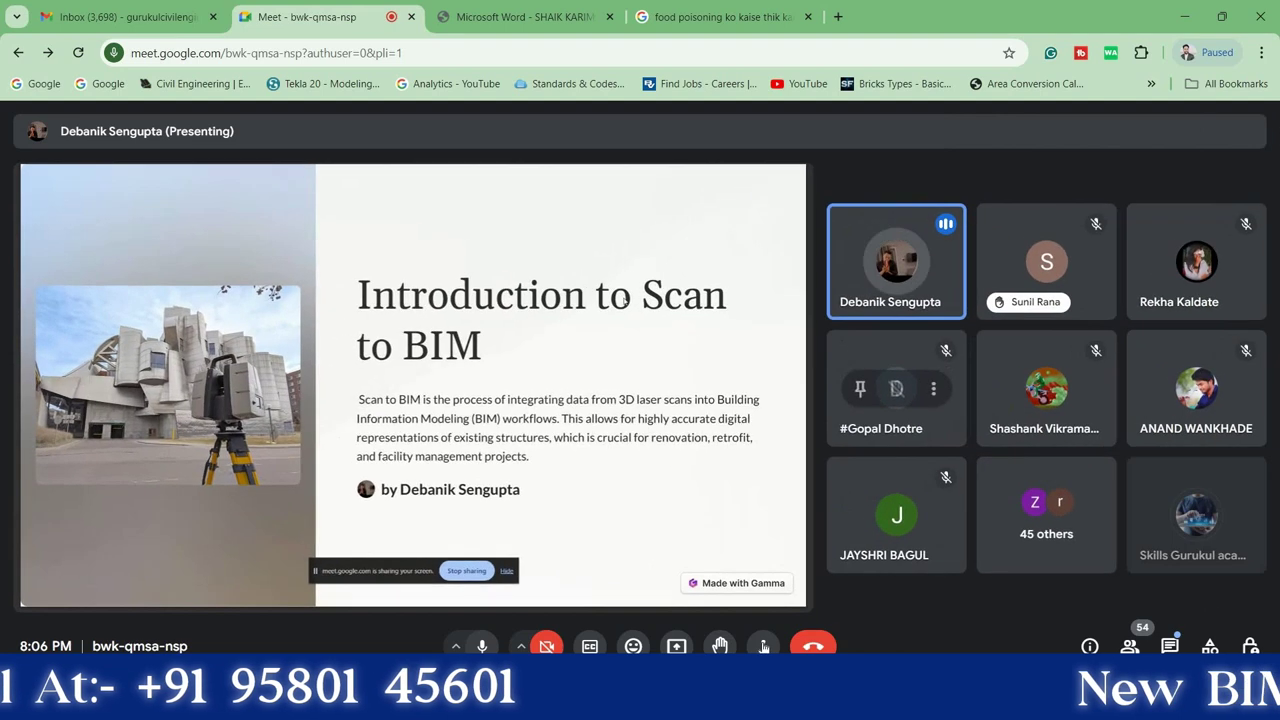
click(763, 646)
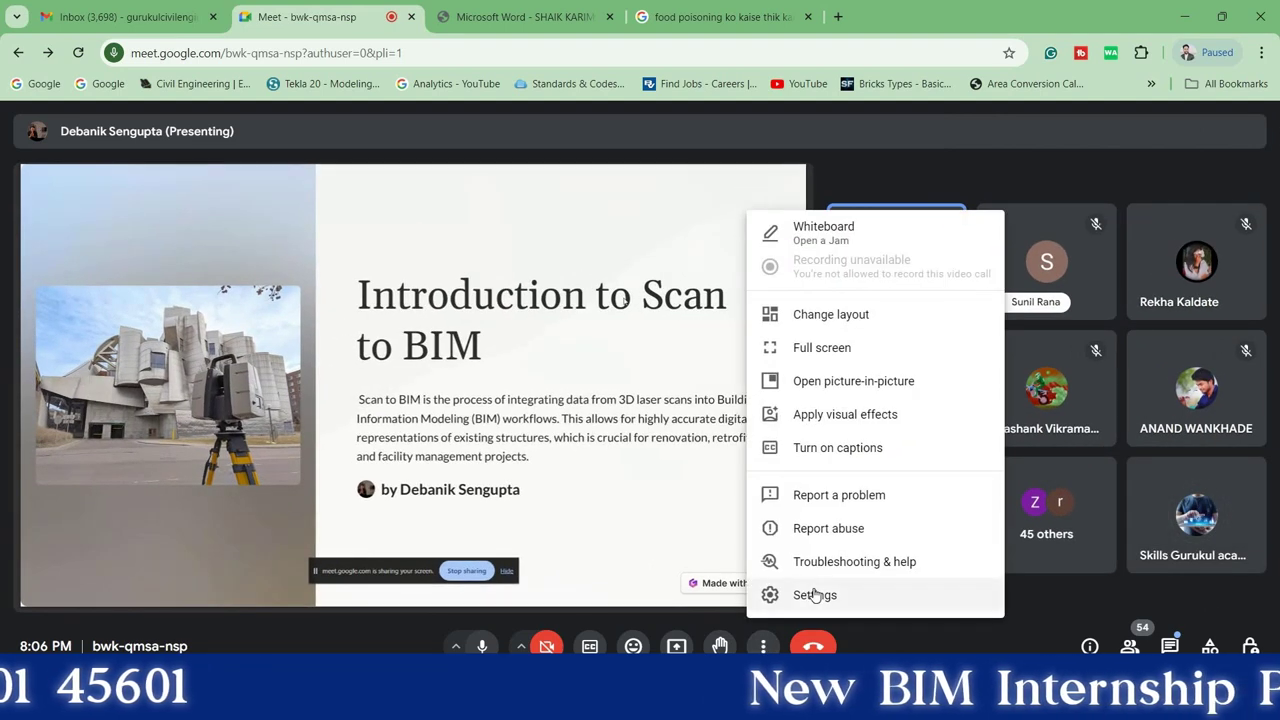
Switch the call layout to Sidebar and close the layout dialog
click(832, 315)
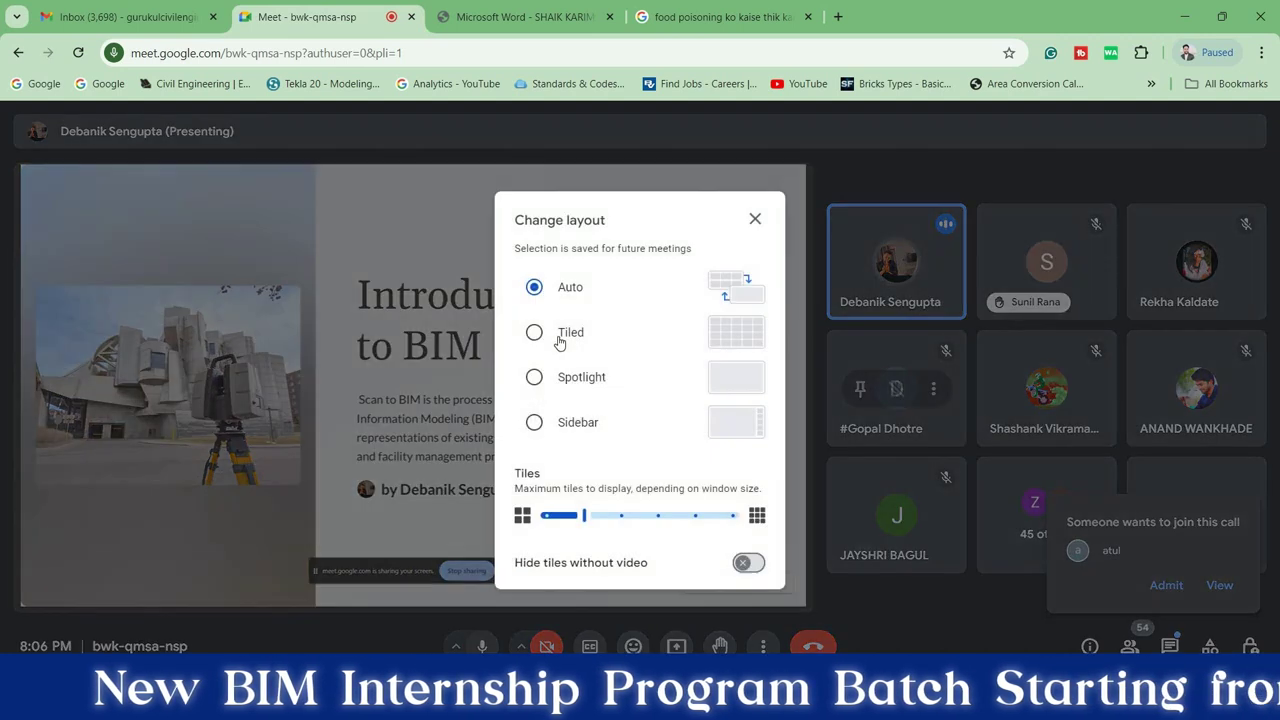
click(534, 422)
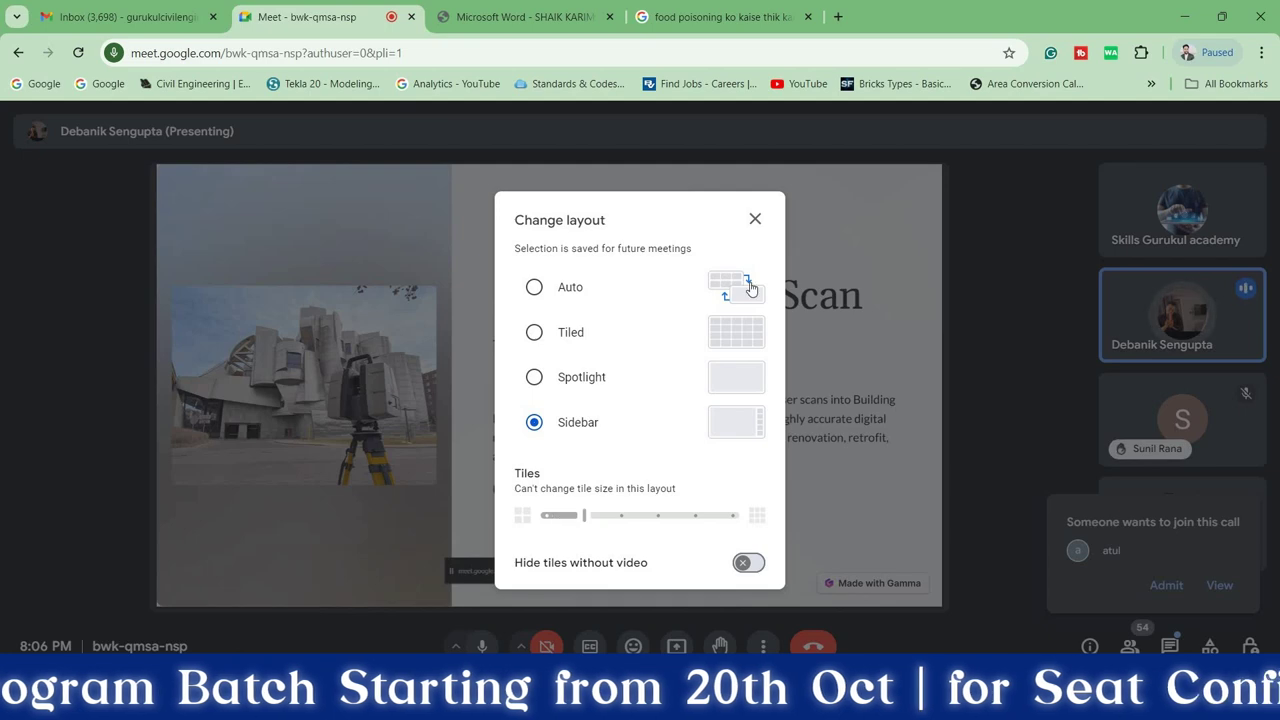
click(755, 220)
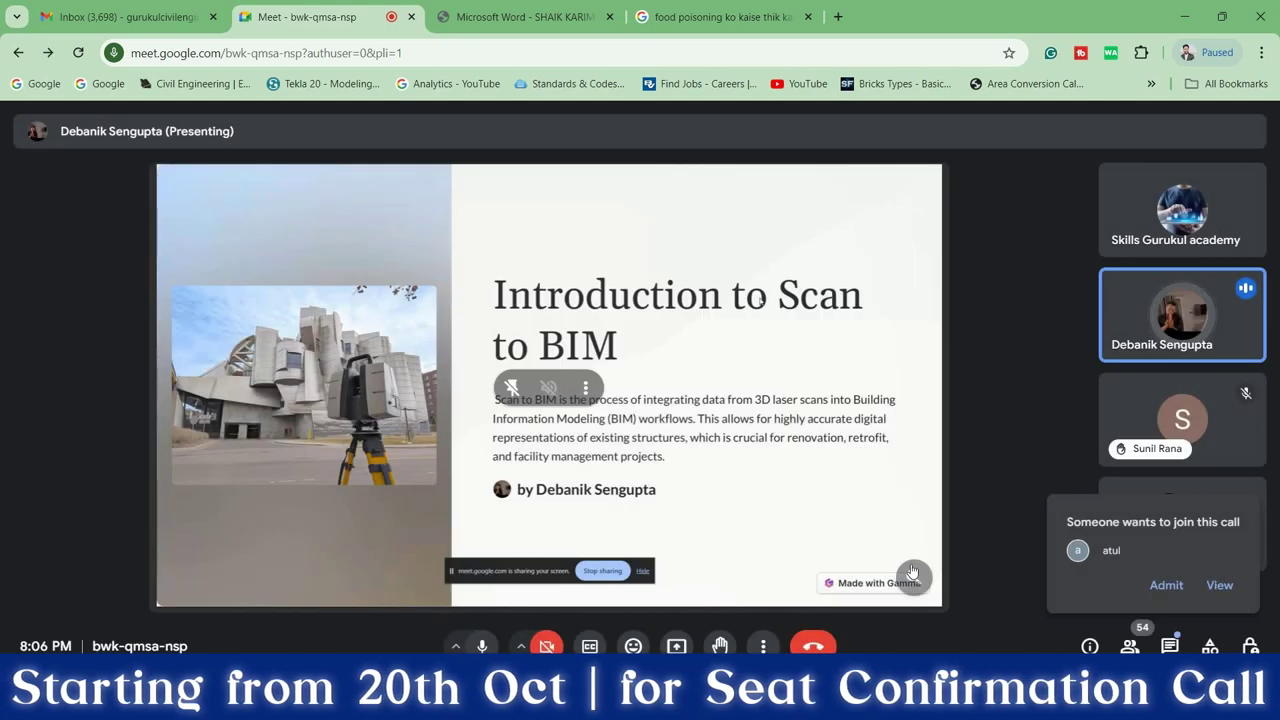
Zoom the shared slide to 110% and admit two waiting participants
click(913, 580)
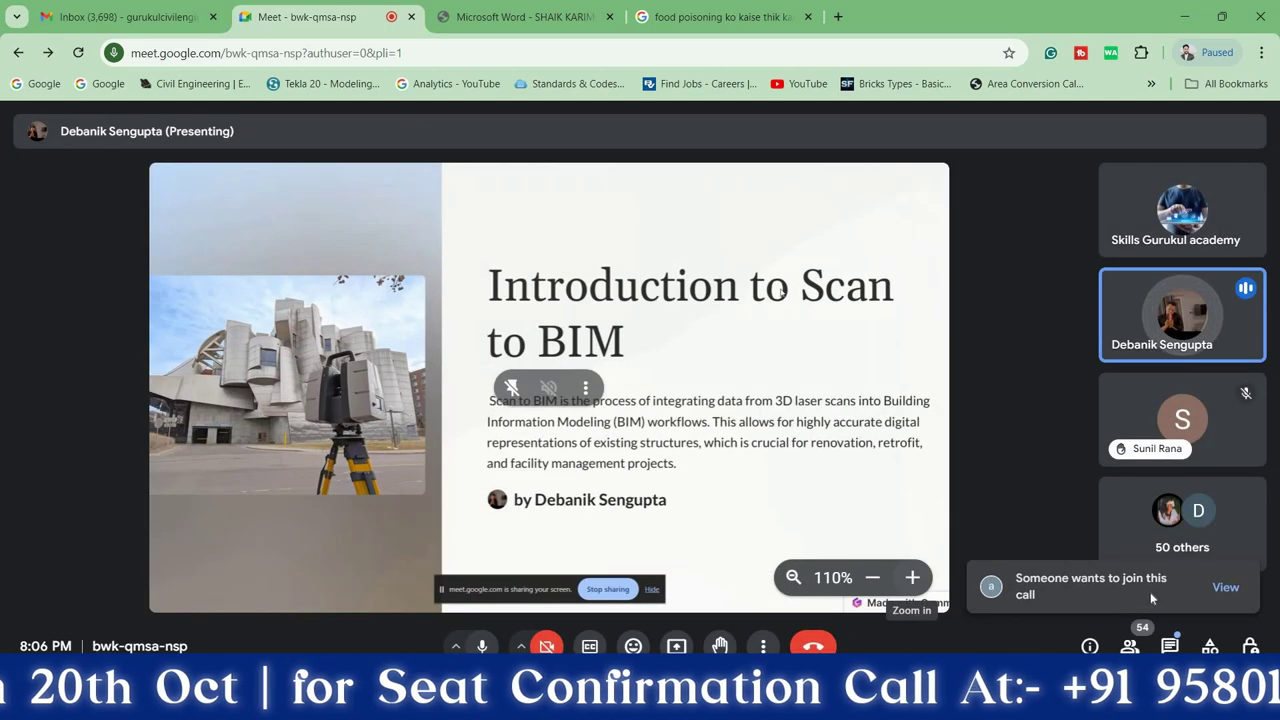
click(1226, 588)
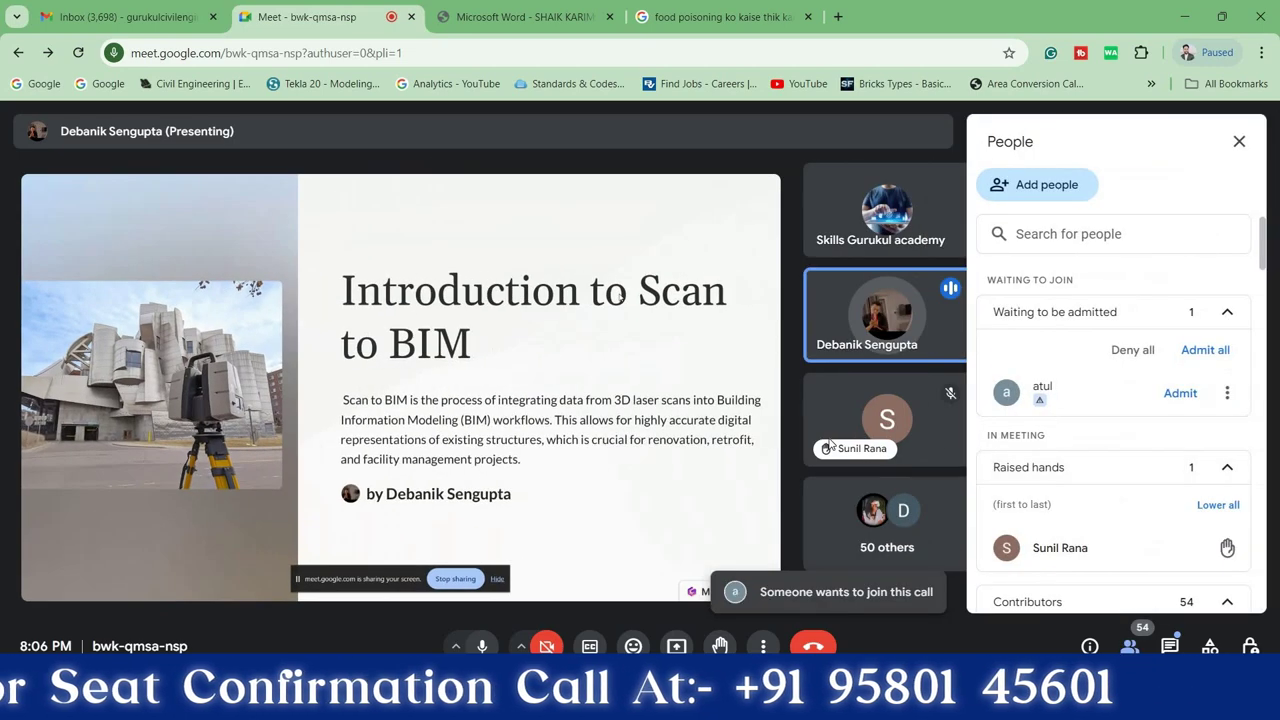
click(1205, 349)
click(716, 436)
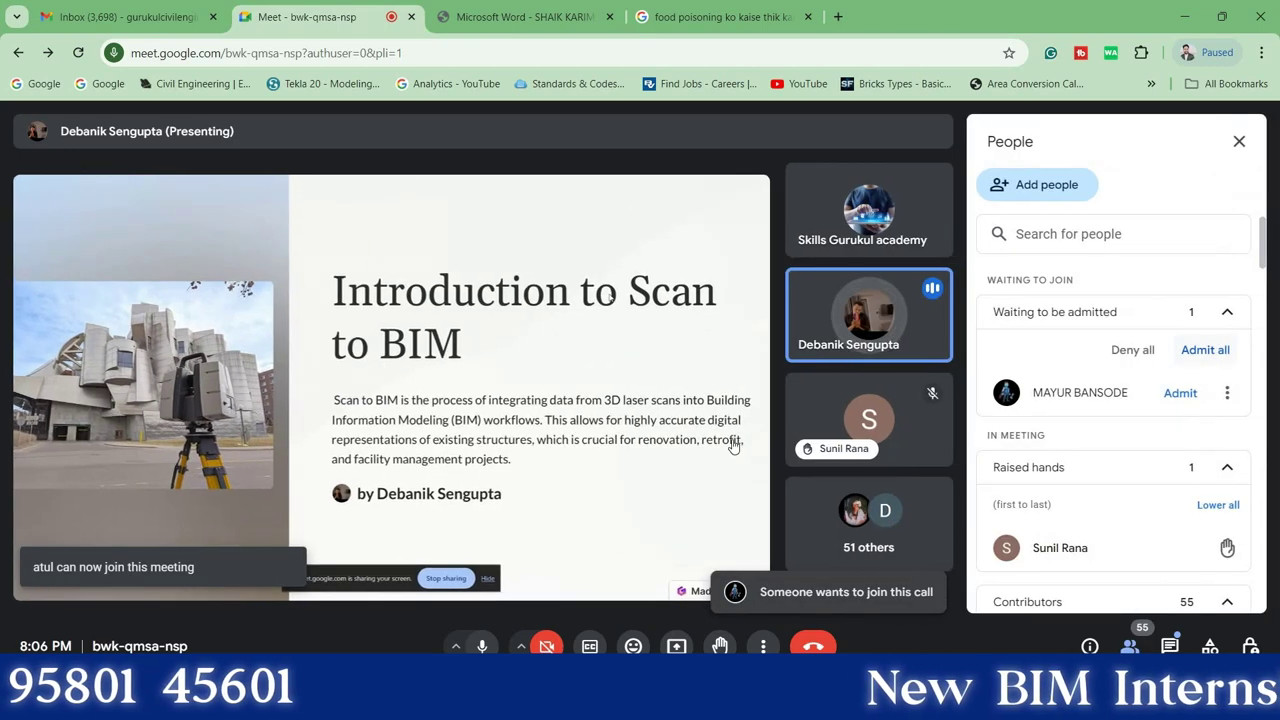
click(1205, 349)
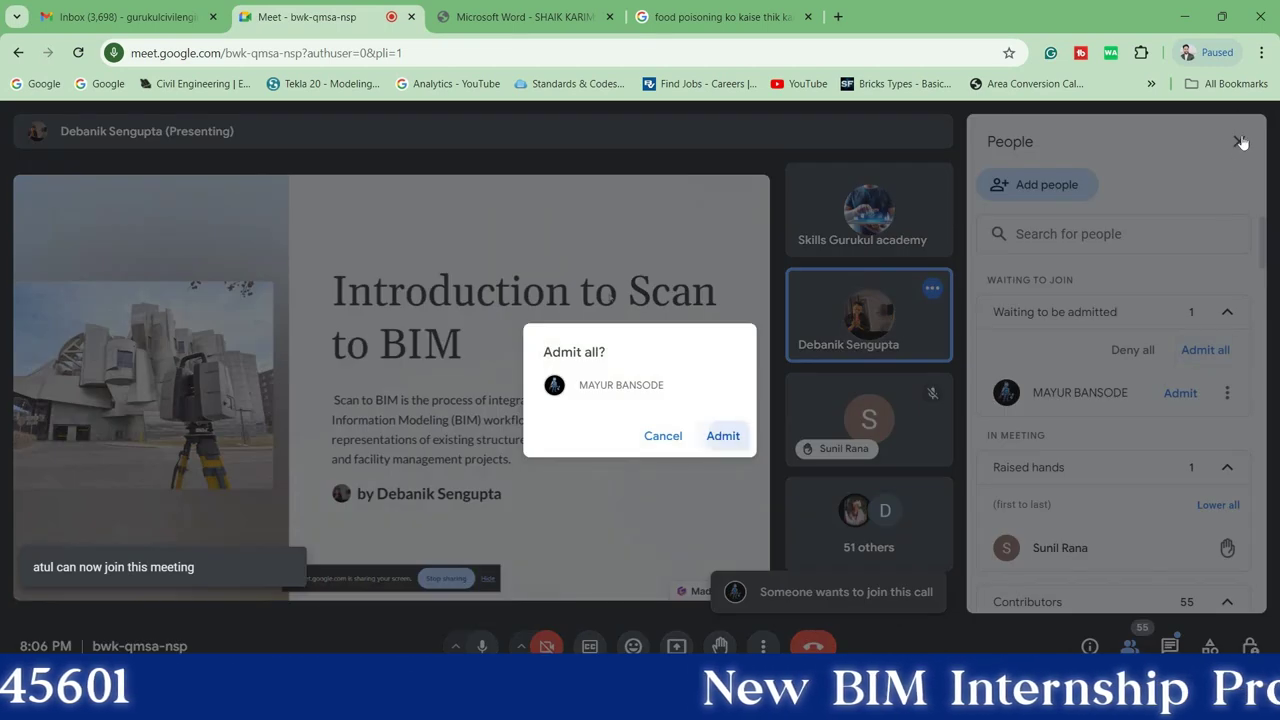
click(723, 434)
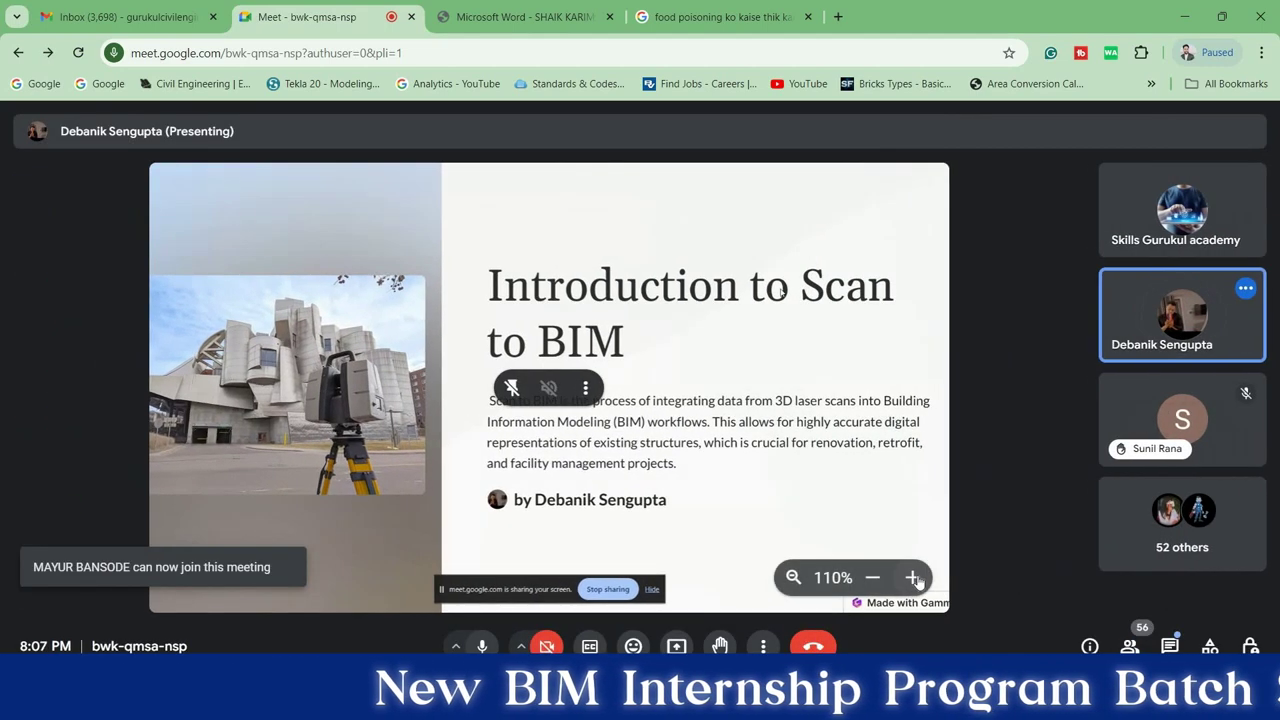
Zoom further into the shared slide, then fit it back on stage uncropped
click(915, 580)
click(913, 578)
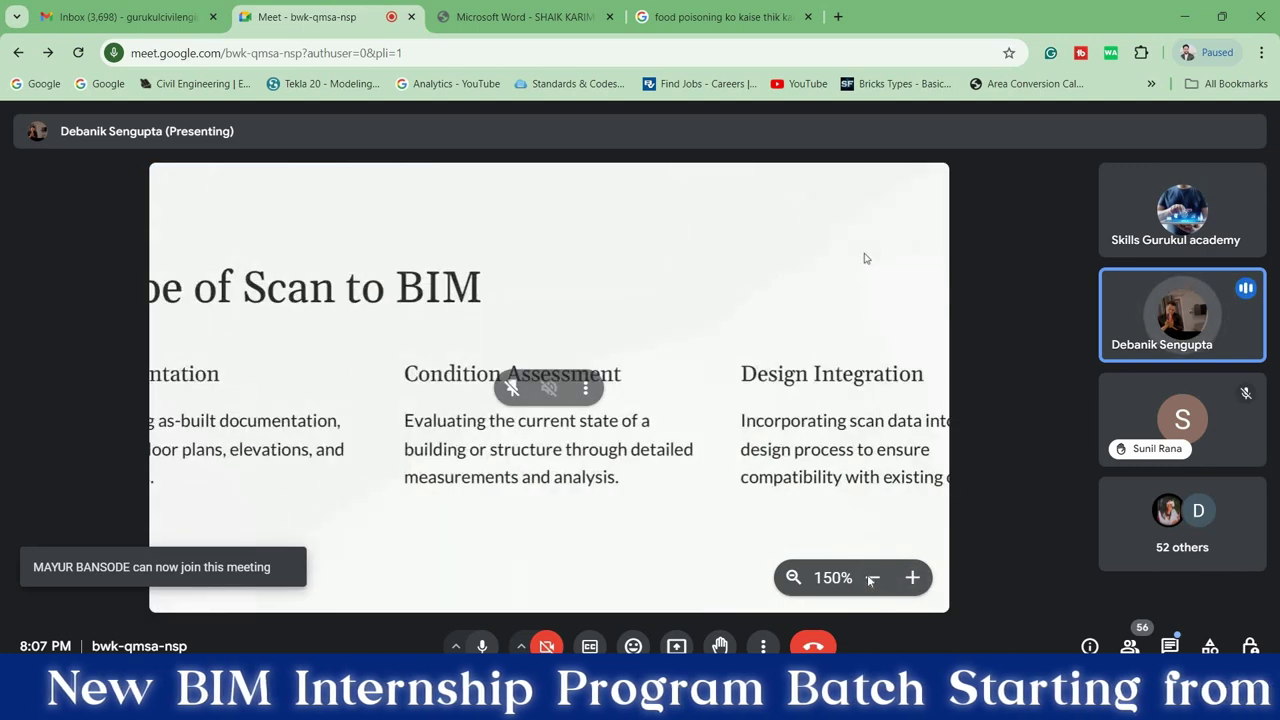
click(870, 580)
click(870, 580)
click(870, 580)
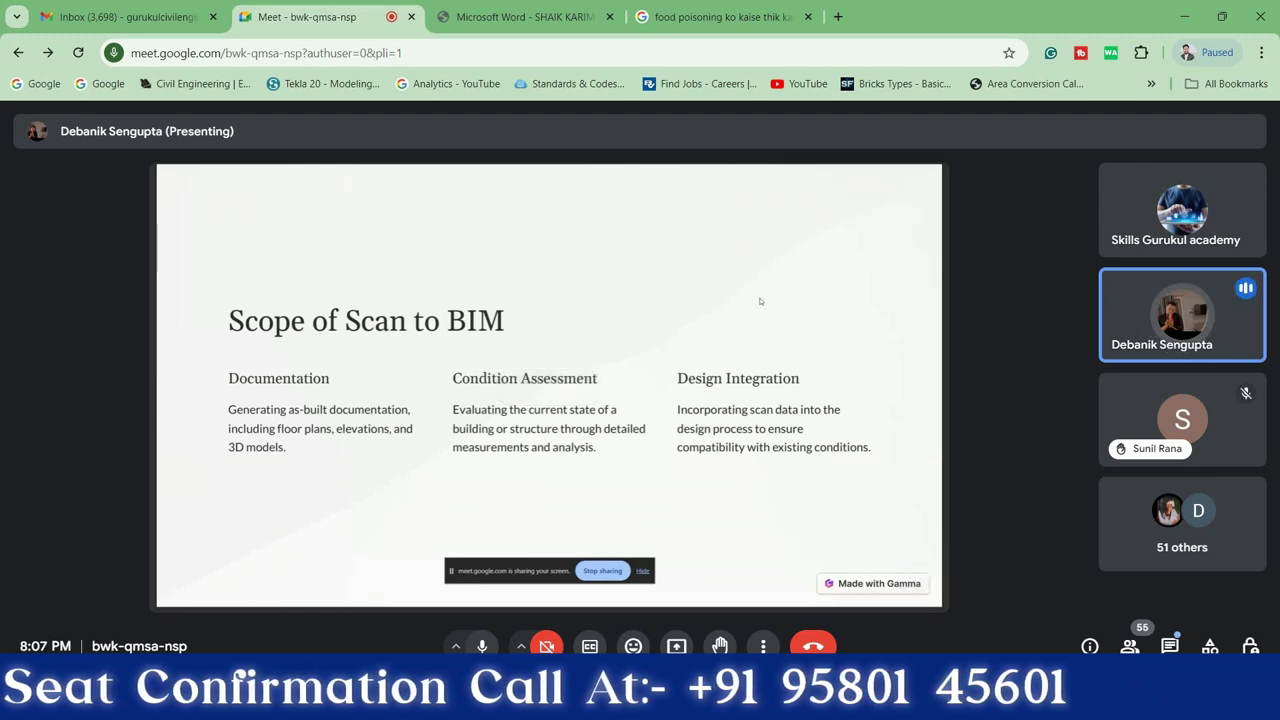
Mute your own microphone with Ctrl+D
key(ctrl+d)
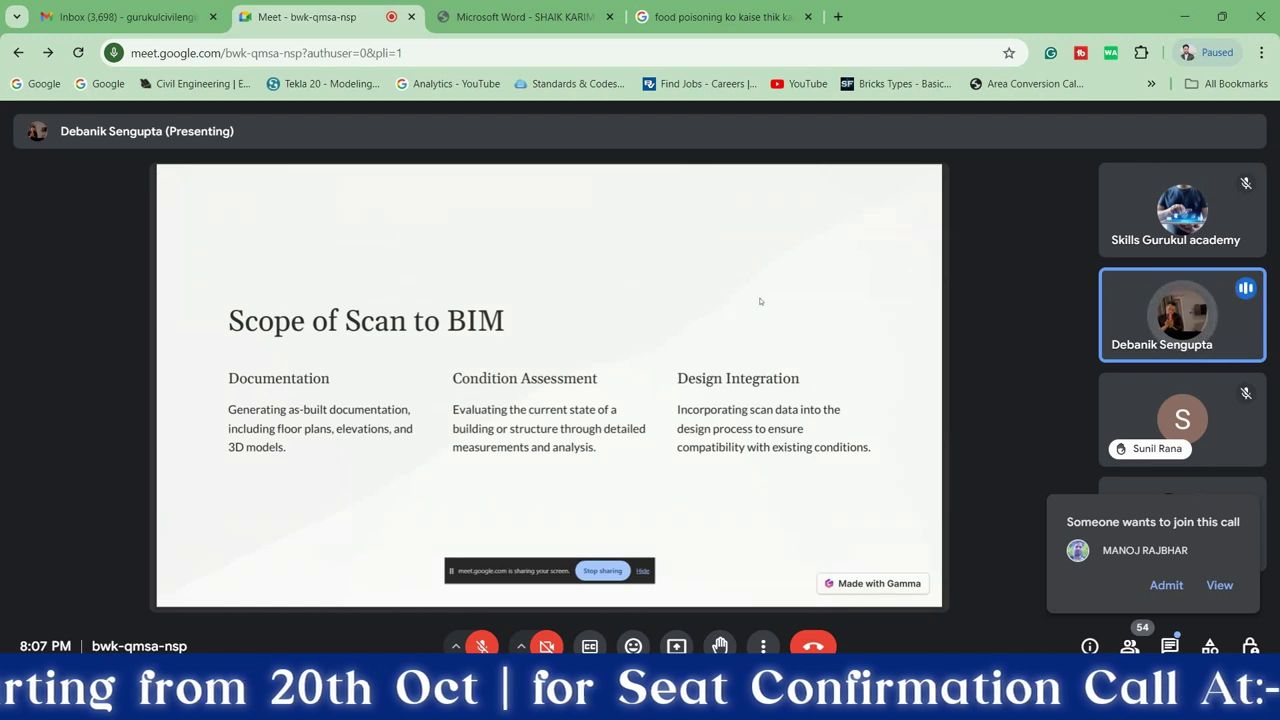
Admit three waiting participants from successive join popups
click(1166, 585)
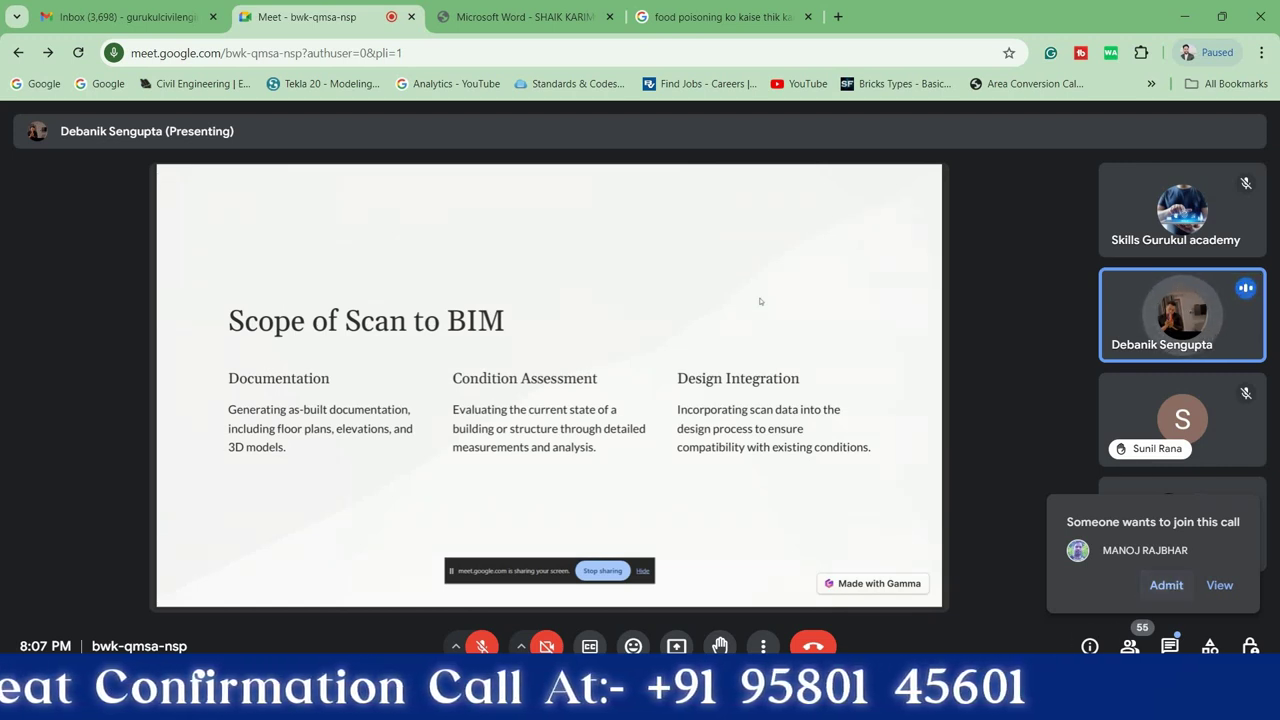
click(1166, 585)
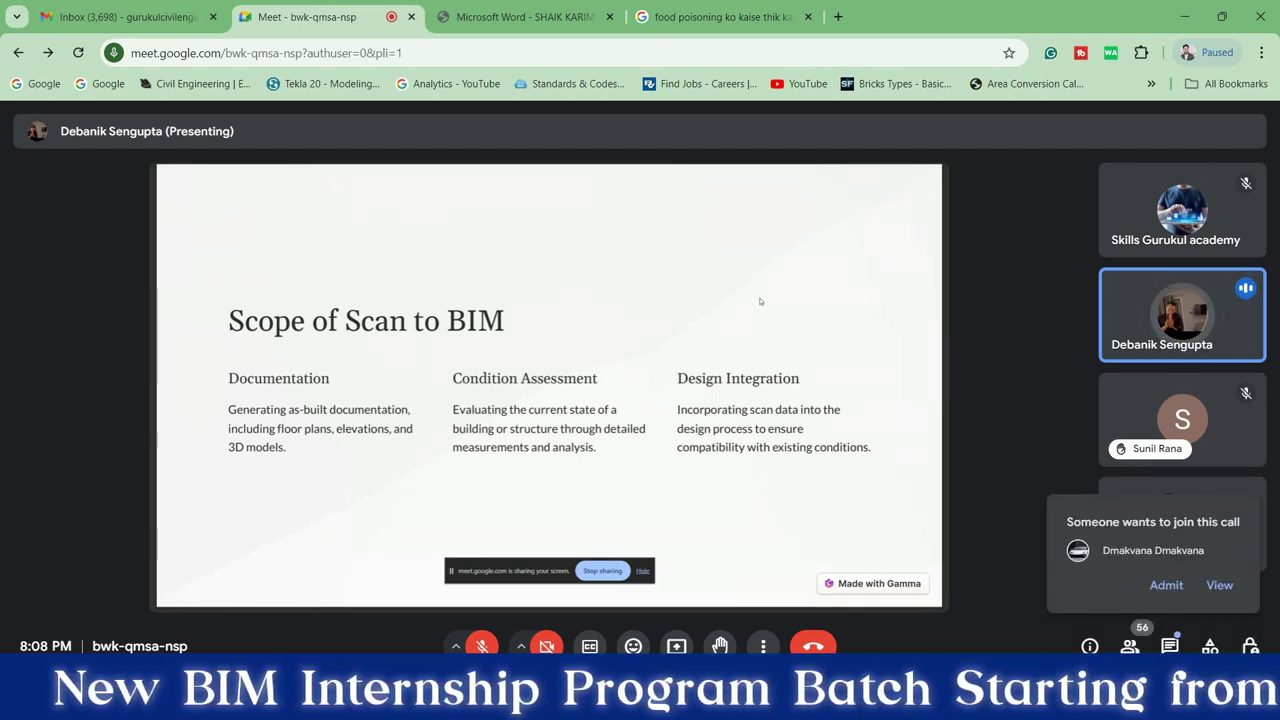
click(1166, 585)
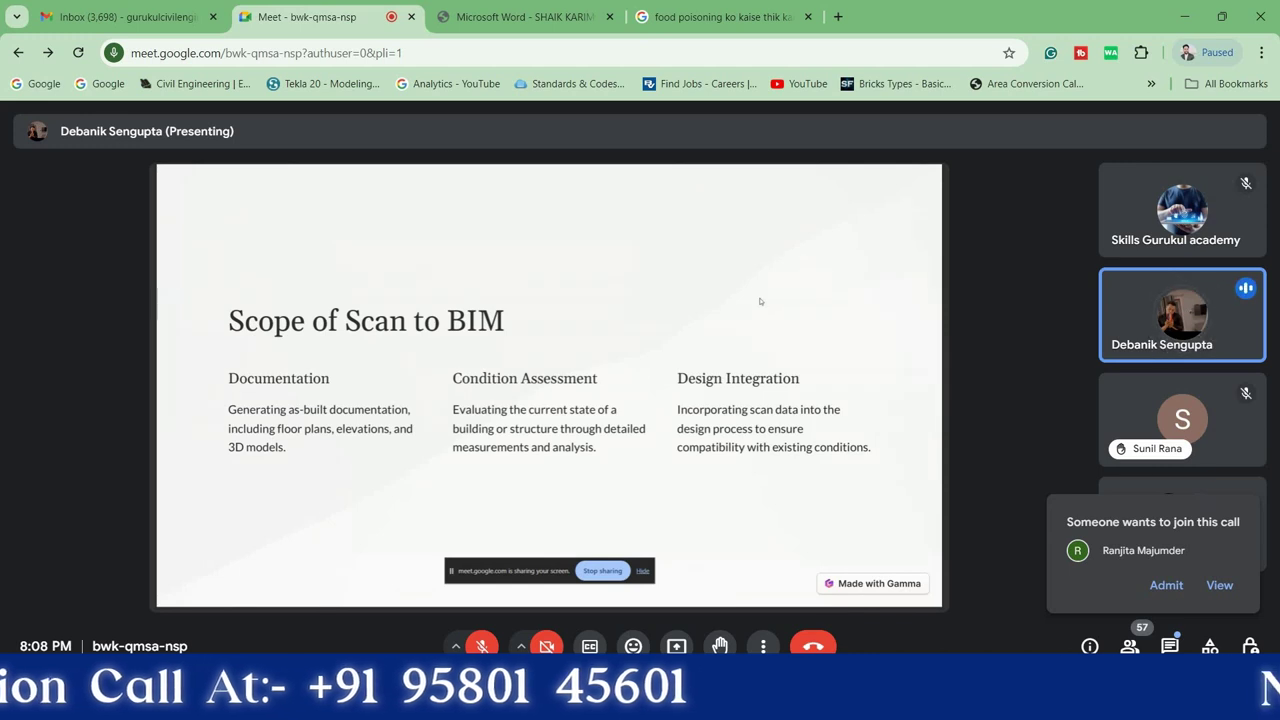
Admit the waiting participant from the join request popup
click(1166, 585)
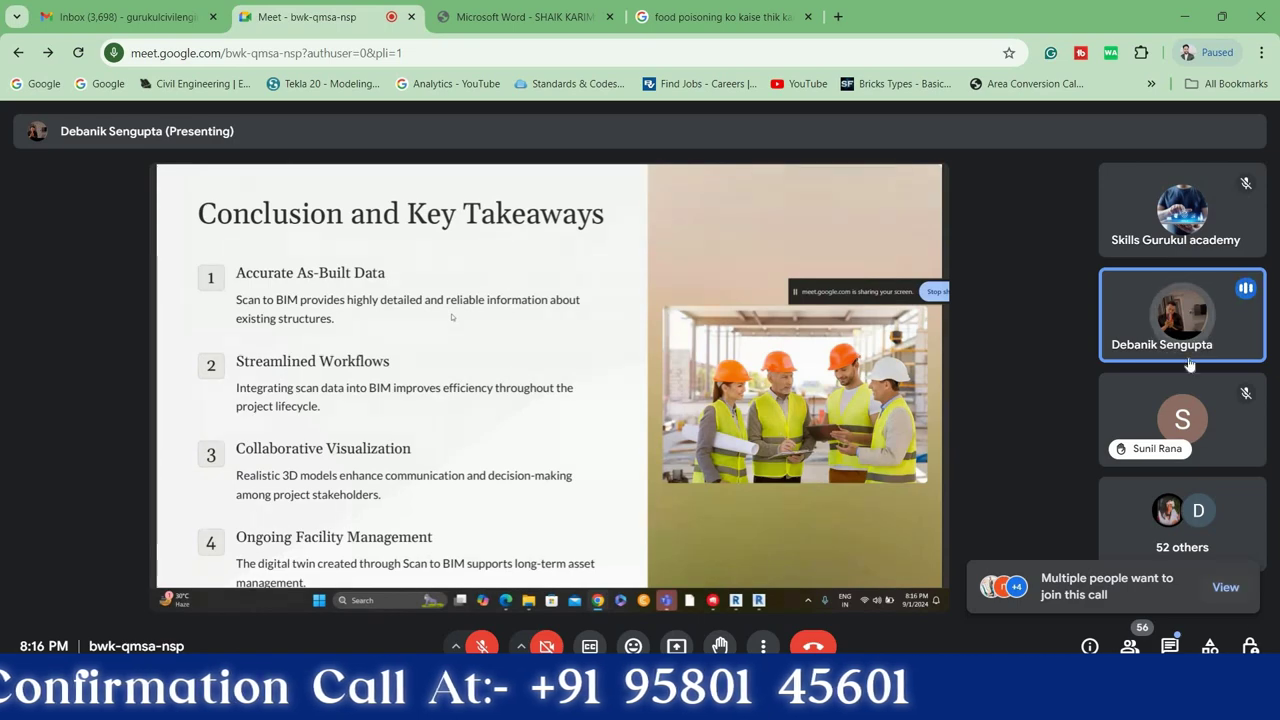
Admit all six waiting people from the People panel, then close it
click(1226, 587)
click(1205, 350)
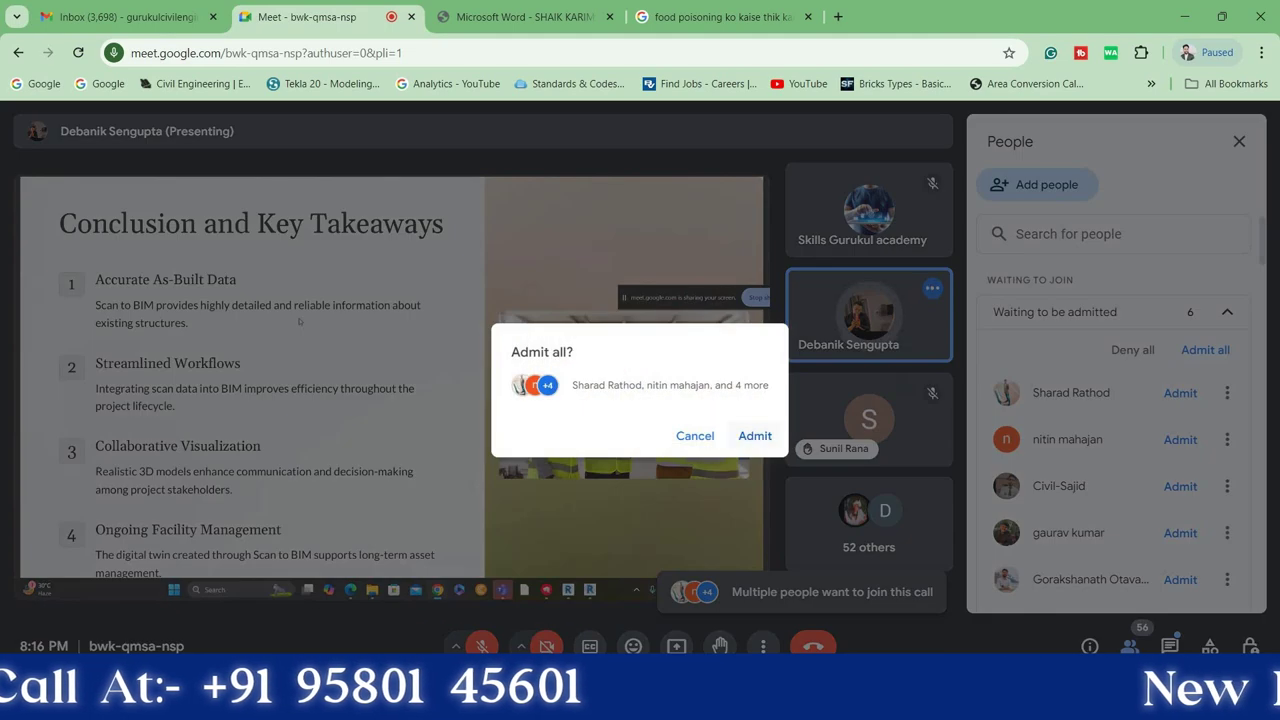
key(Return)
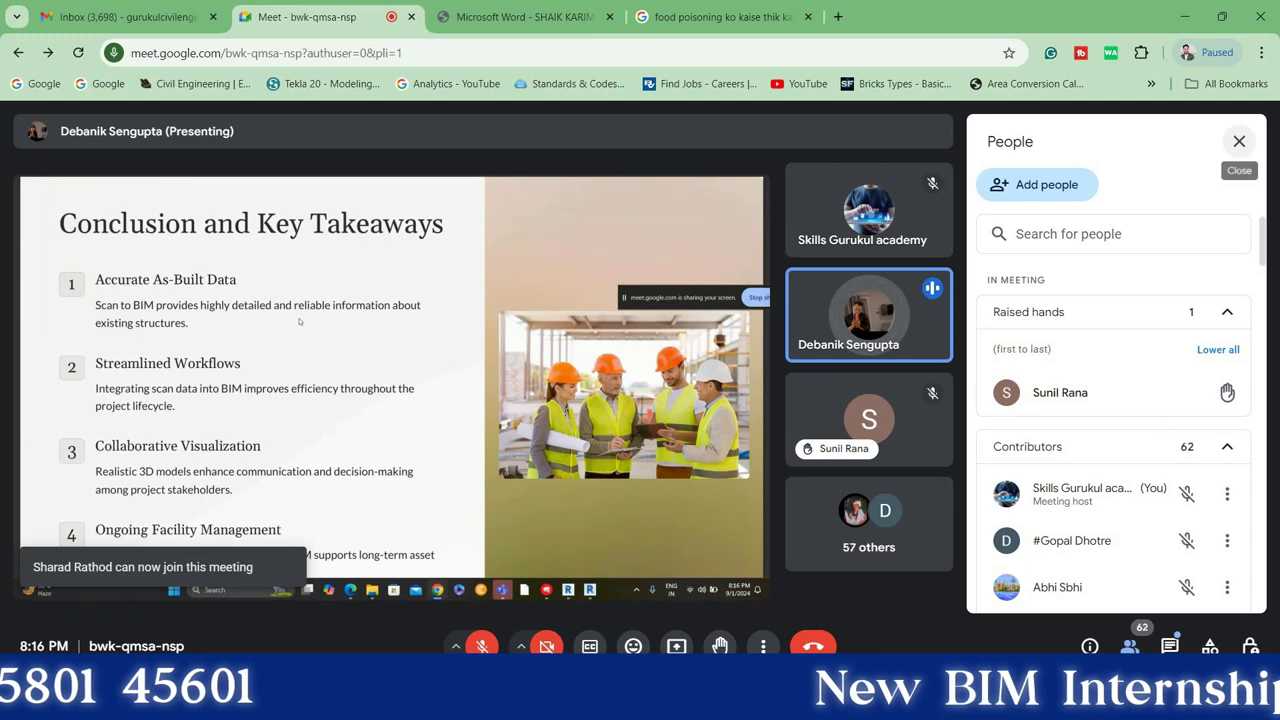
click(1239, 141)
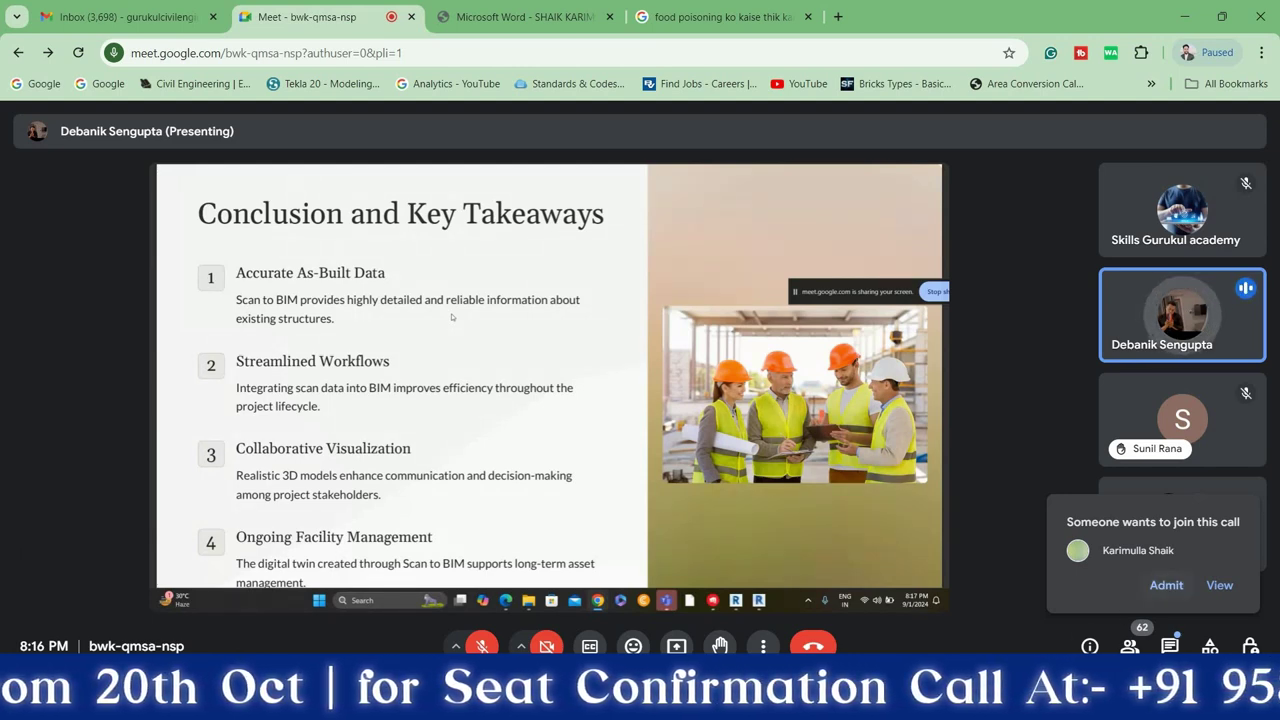
Admit the newly waiting person from the join popup
click(1166, 585)
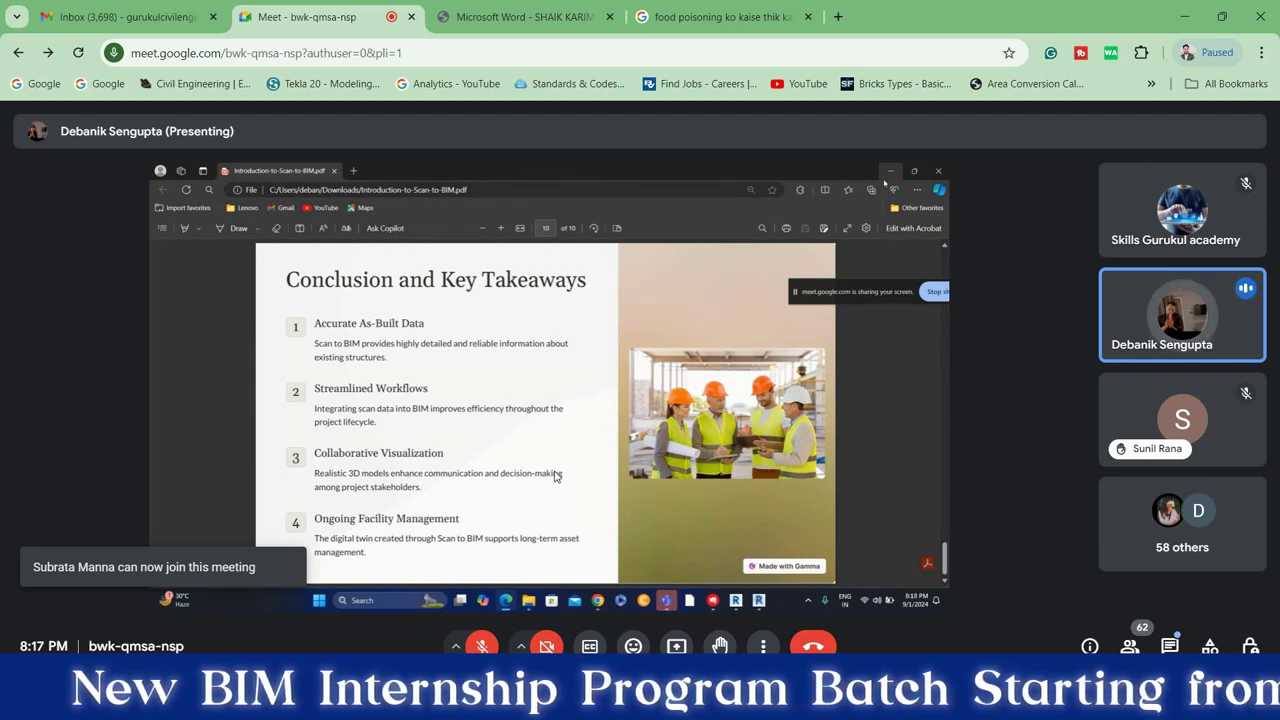
mouse_move(548, 420)
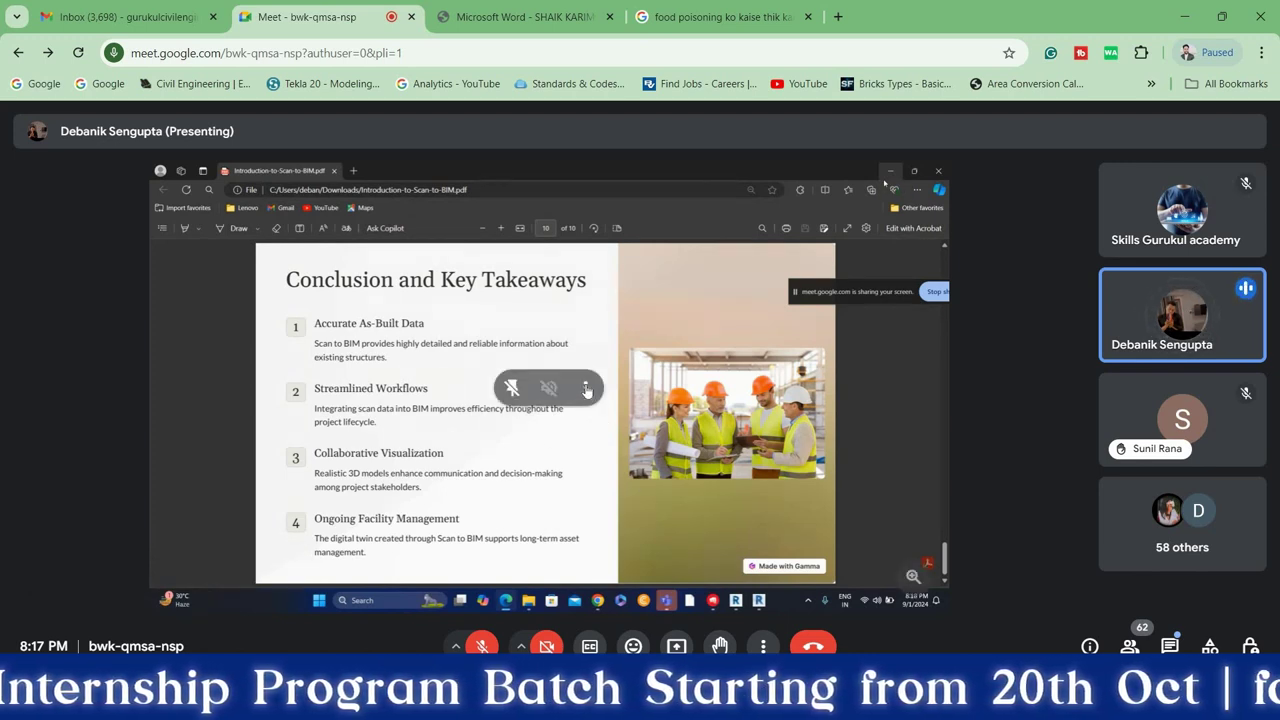
Re-enable zoom mode on the presenter's shared screen and bring up More options
click(585, 387)
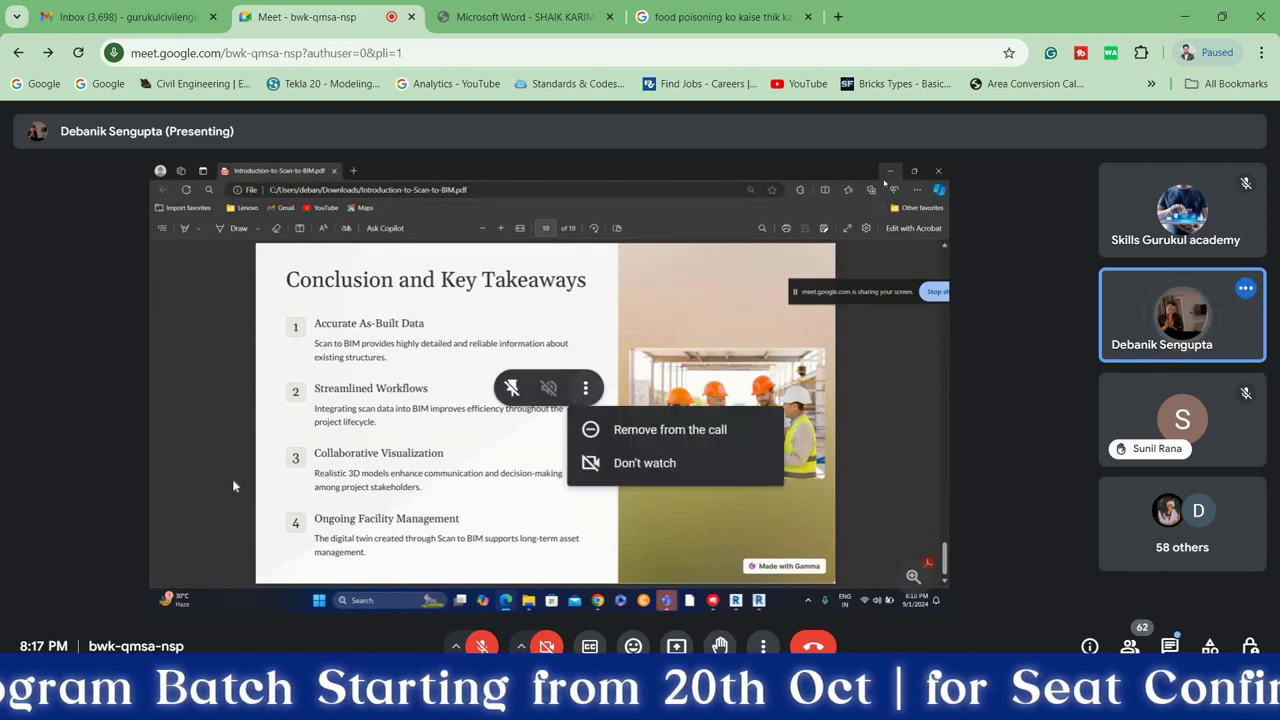
click(242, 523)
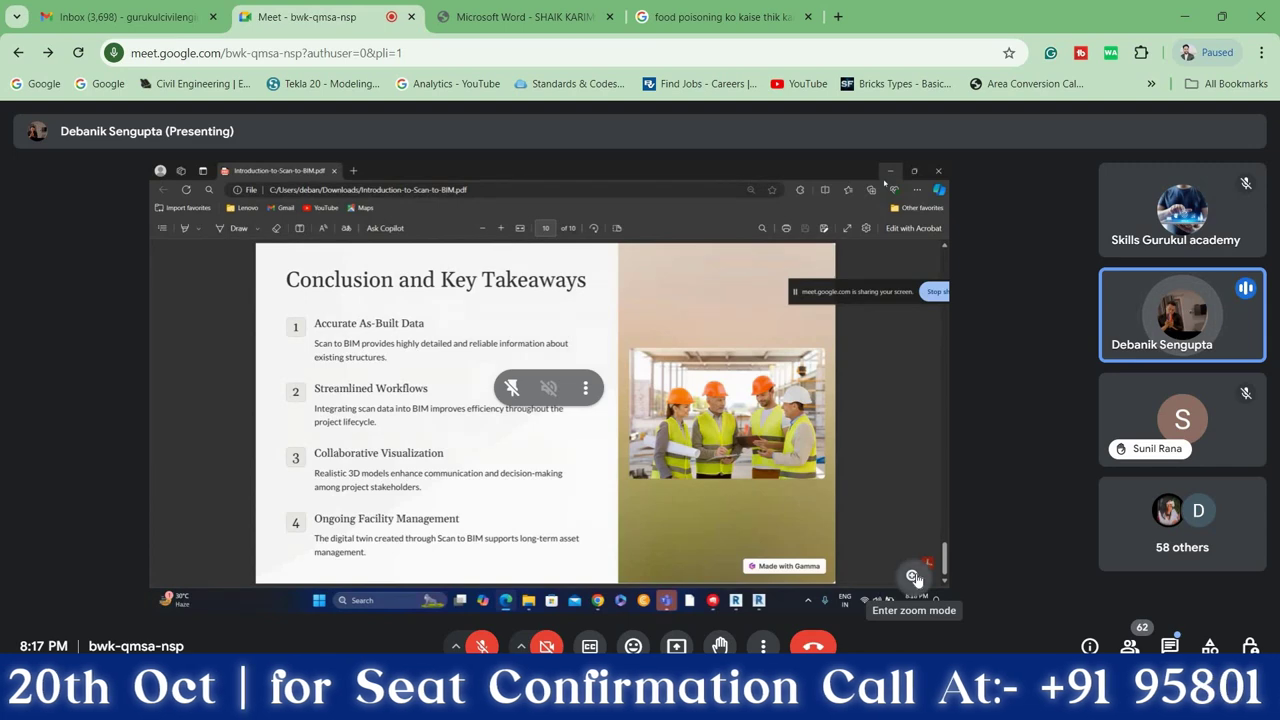
click(913, 576)
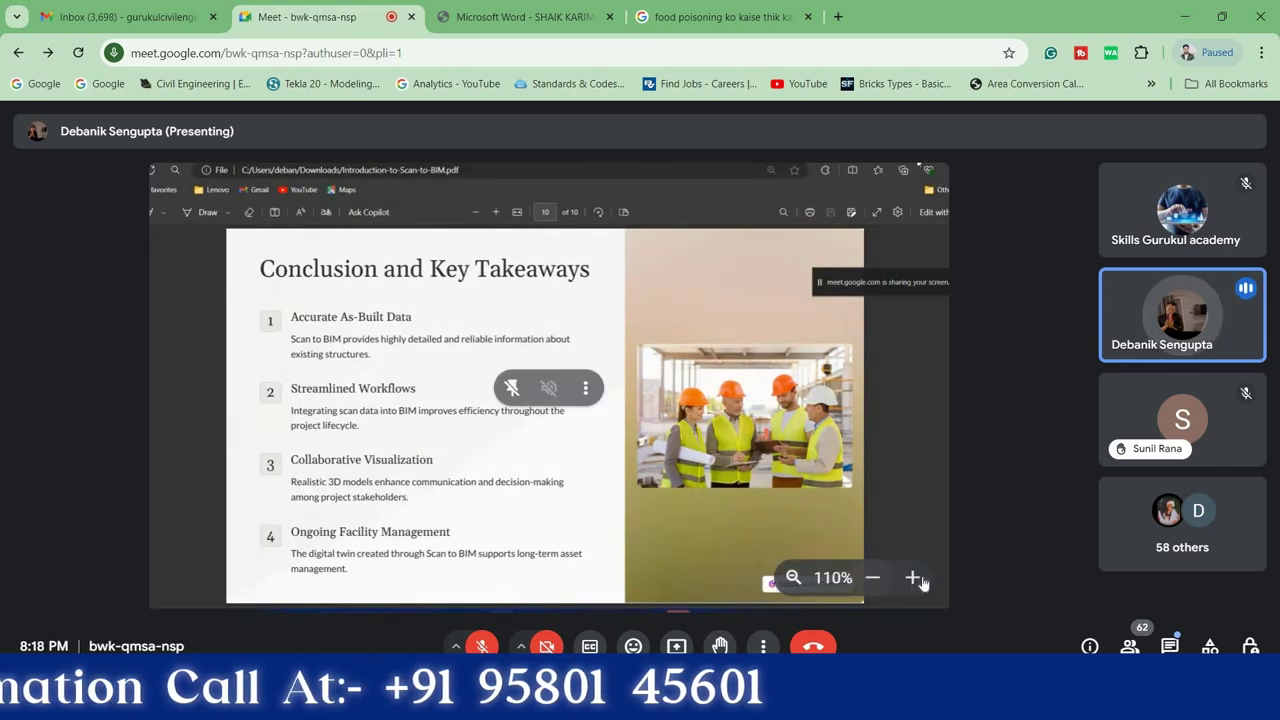
click(914, 577)
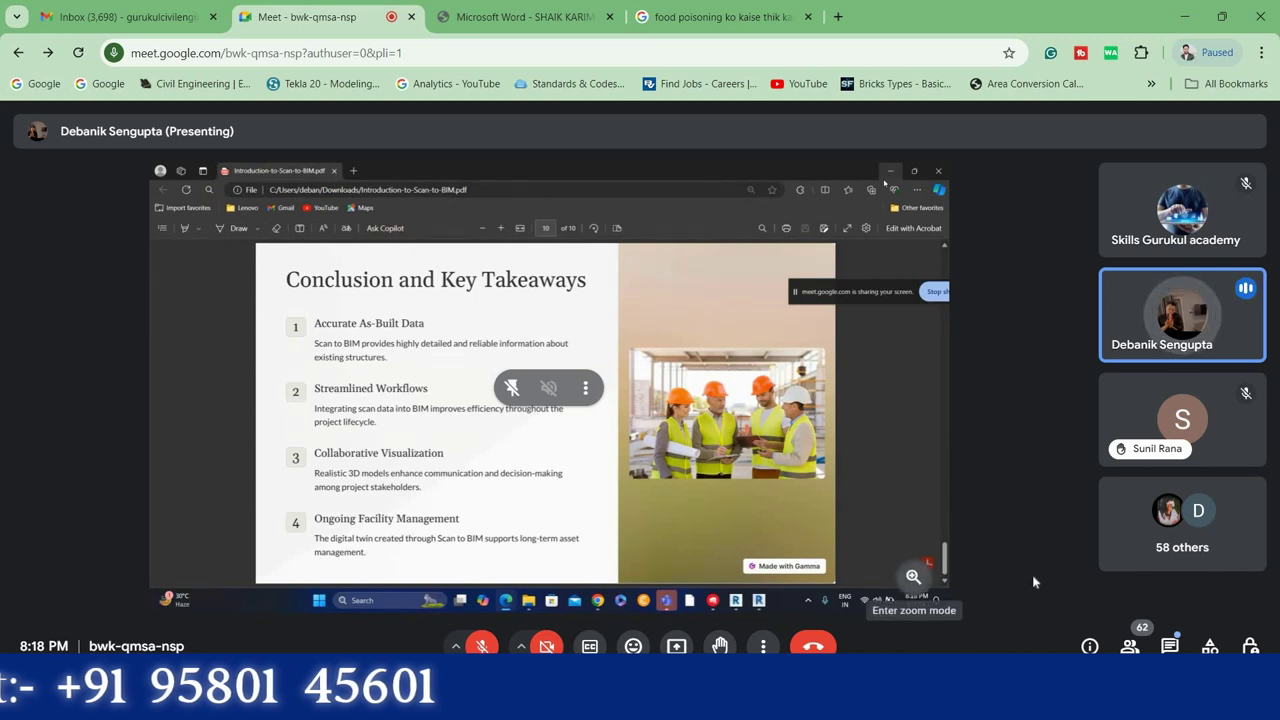
click(914, 577)
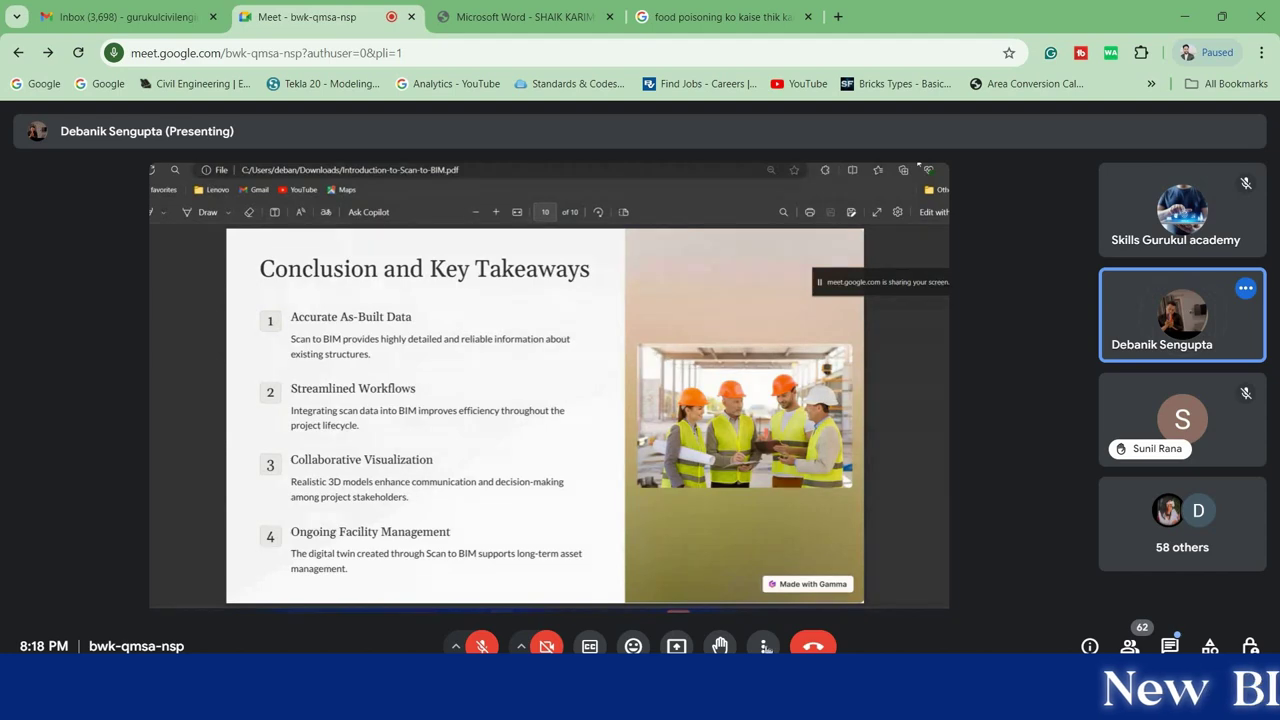
click(763, 646)
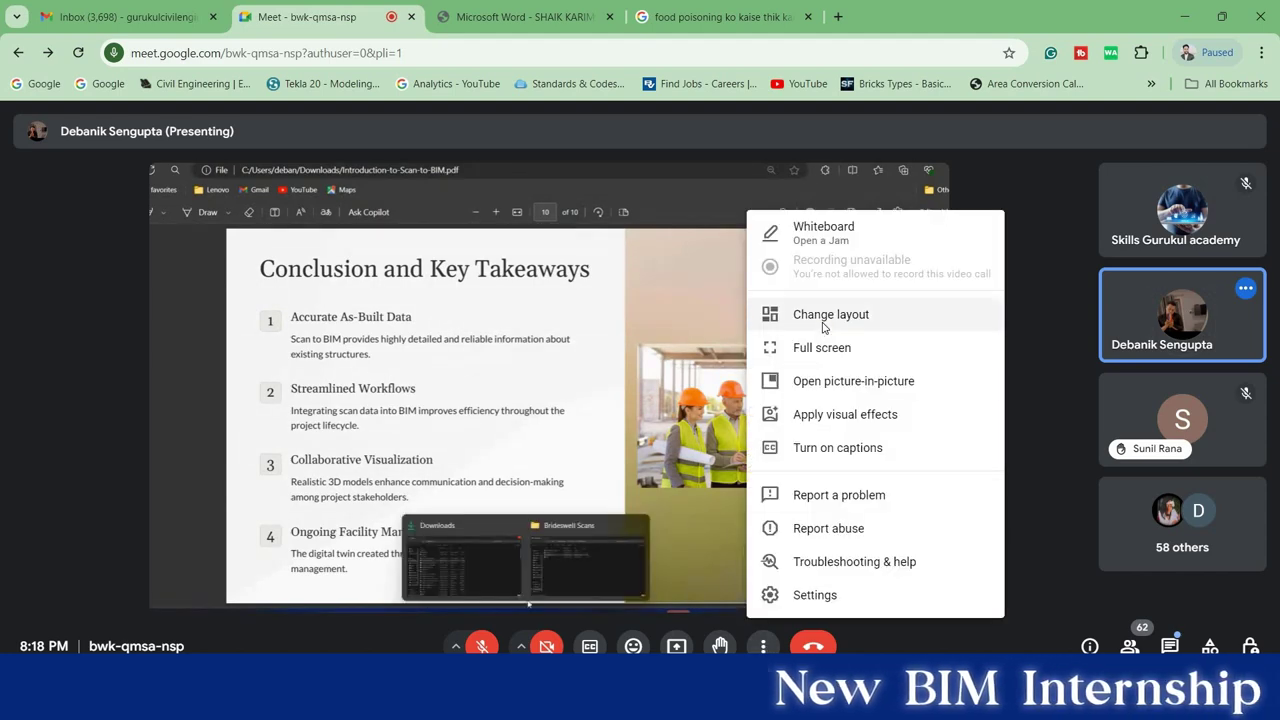
click(826, 316)
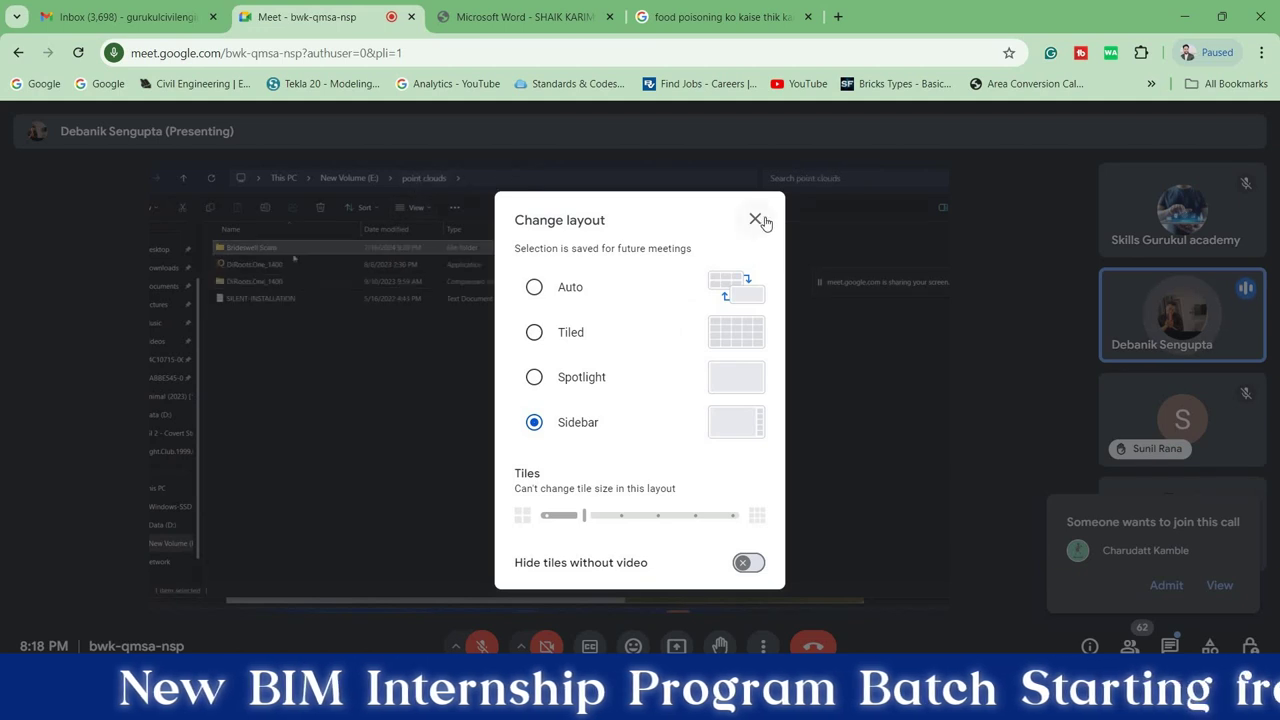
click(1160, 586)
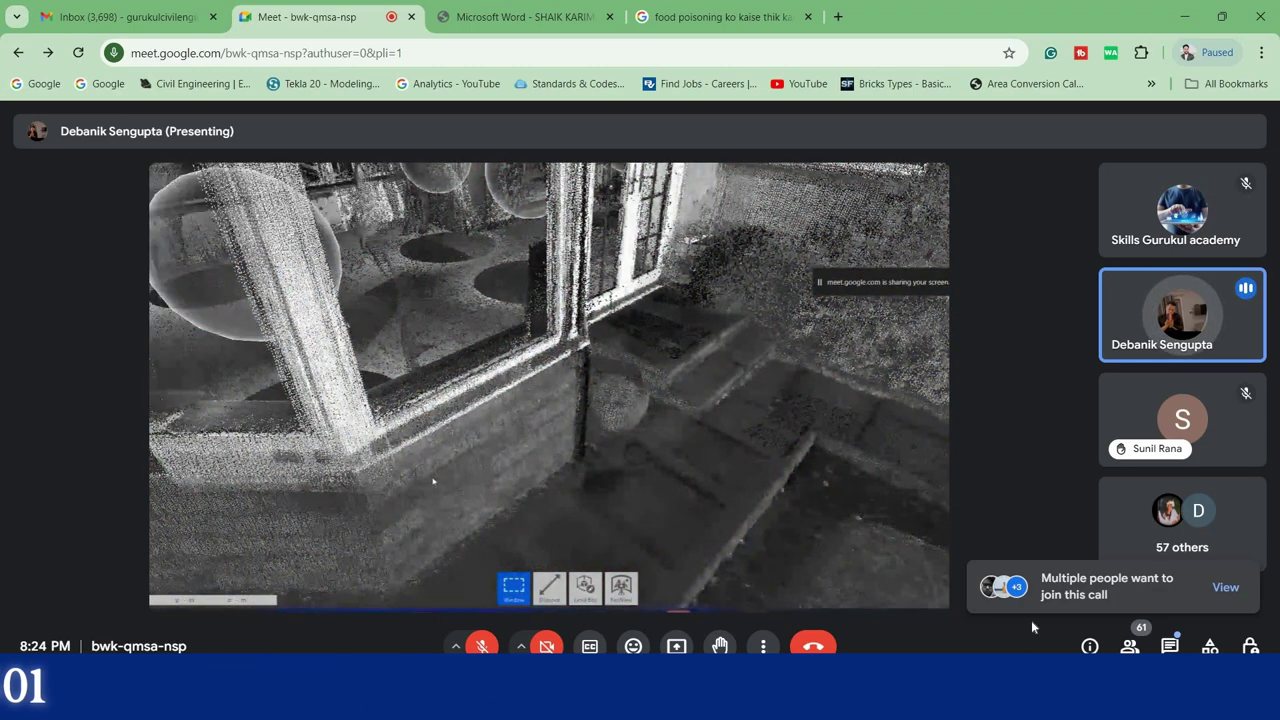
Admit all five waiting people through the People panel, then close it
click(1226, 588)
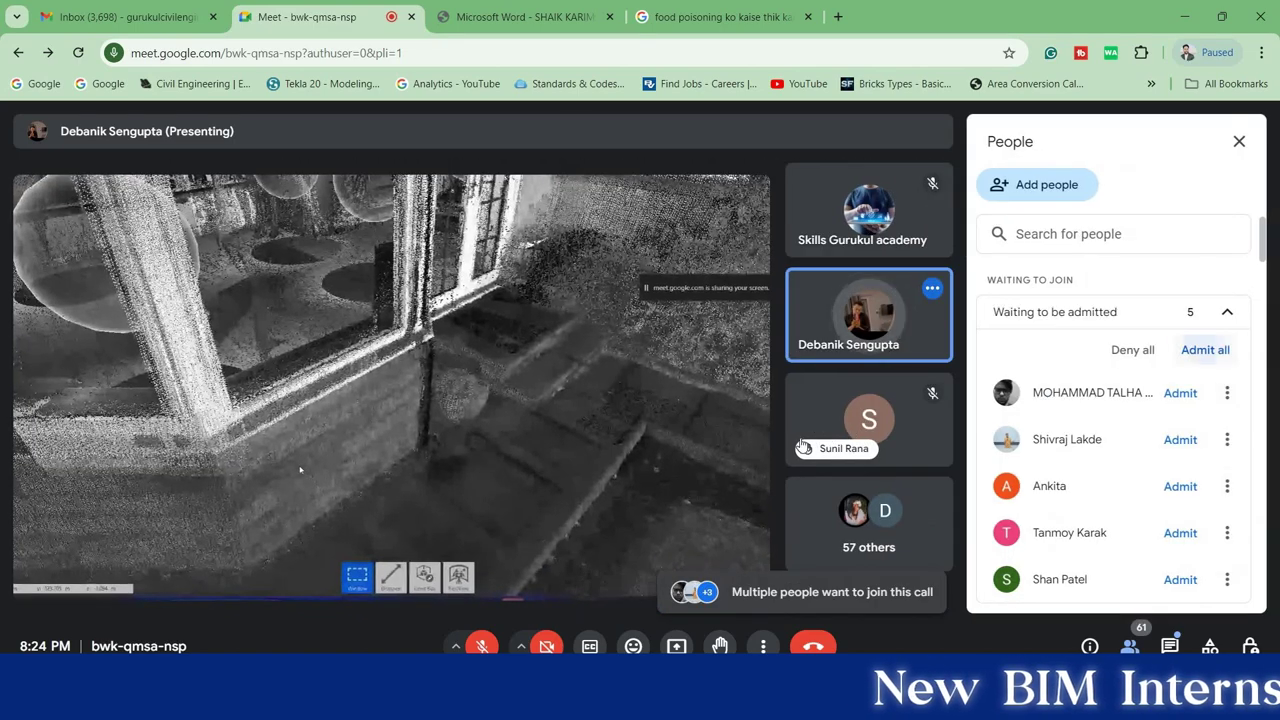
click(1205, 349)
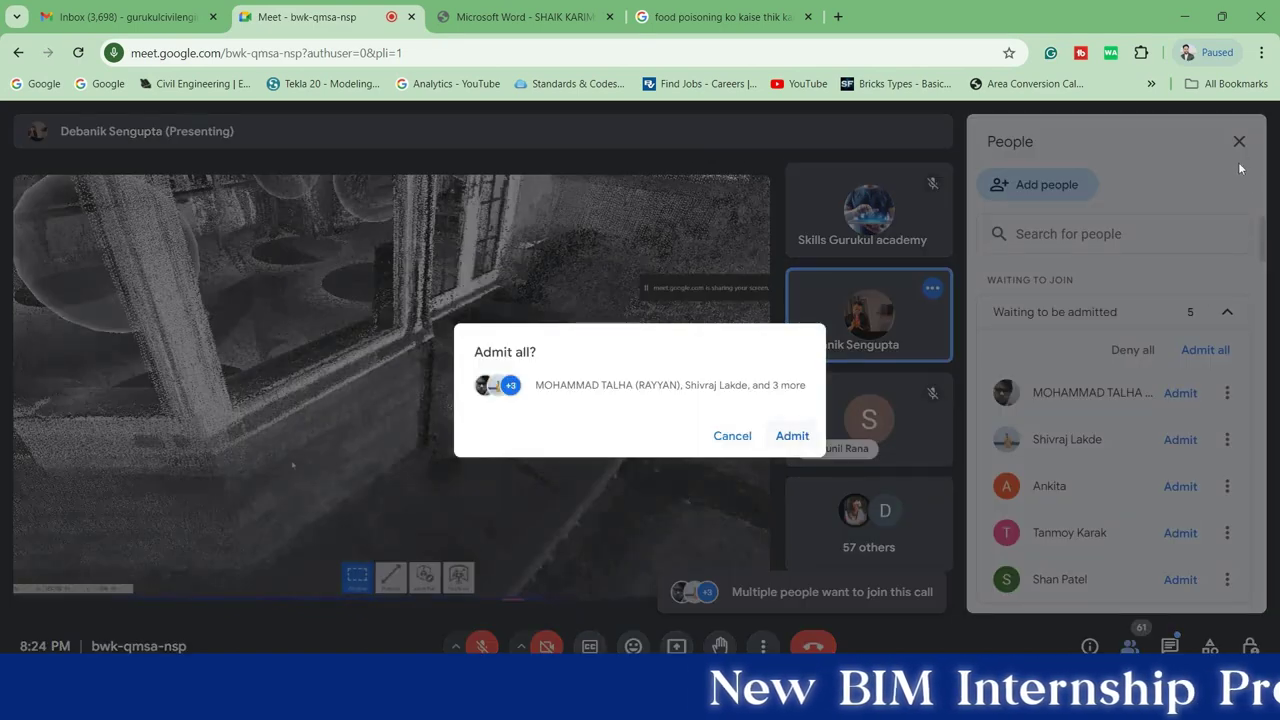
click(792, 434)
click(1240, 147)
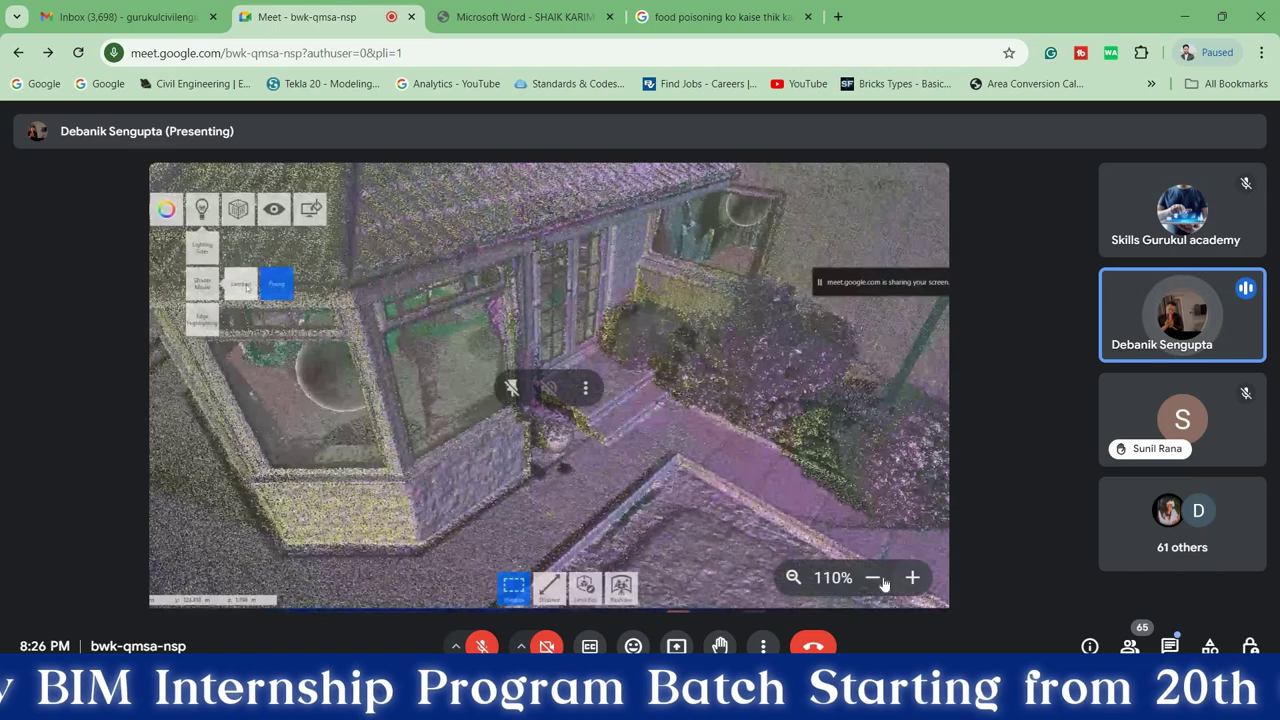
Zoom the shared ReCap Pro screen in once, then back out to 100%
click(912, 577)
click(872, 578)
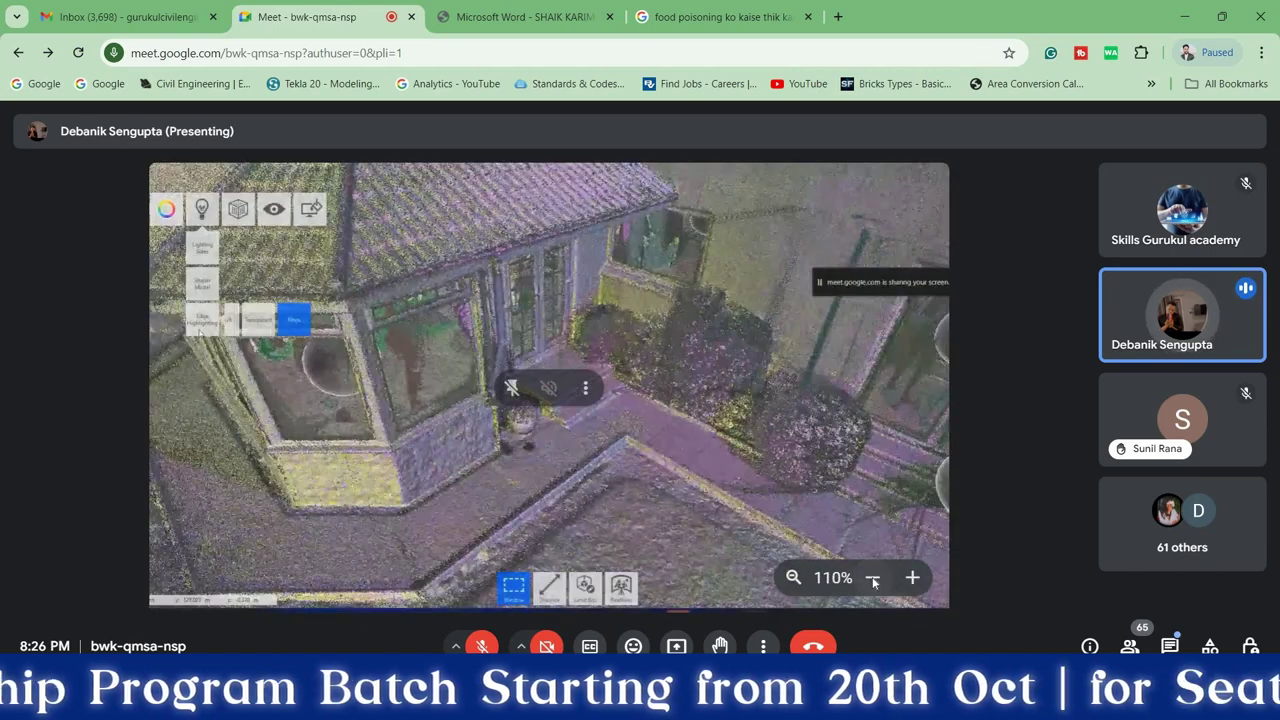
click(872, 578)
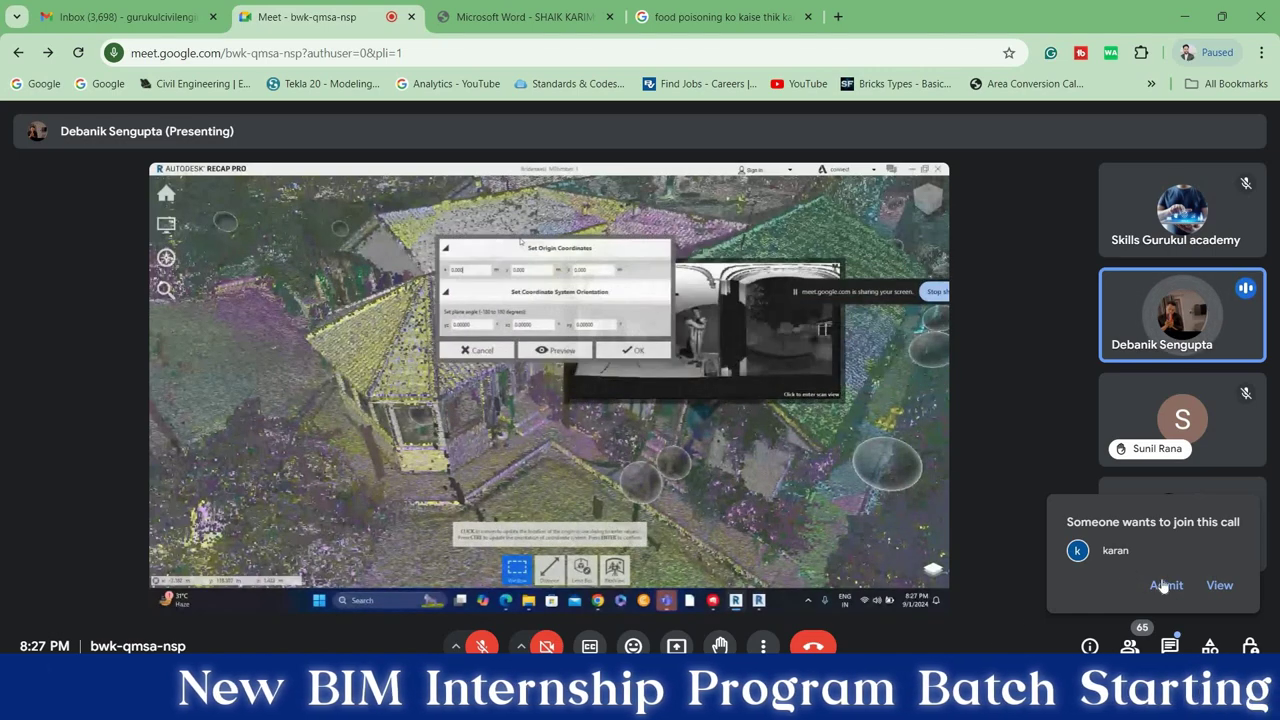
Admit the participant from the 'Someone wants to join this call' notification
click(1163, 585)
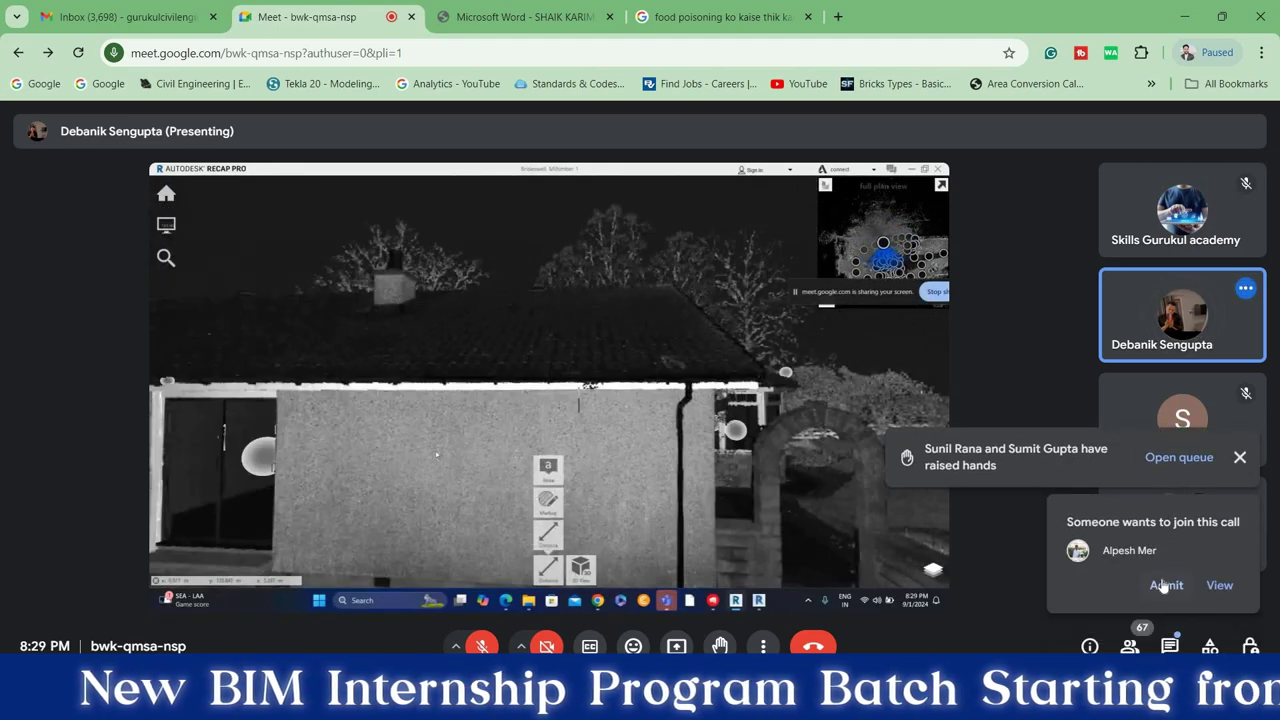
Admit the next waiting participant and close the raised-hands notification
click(1165, 585)
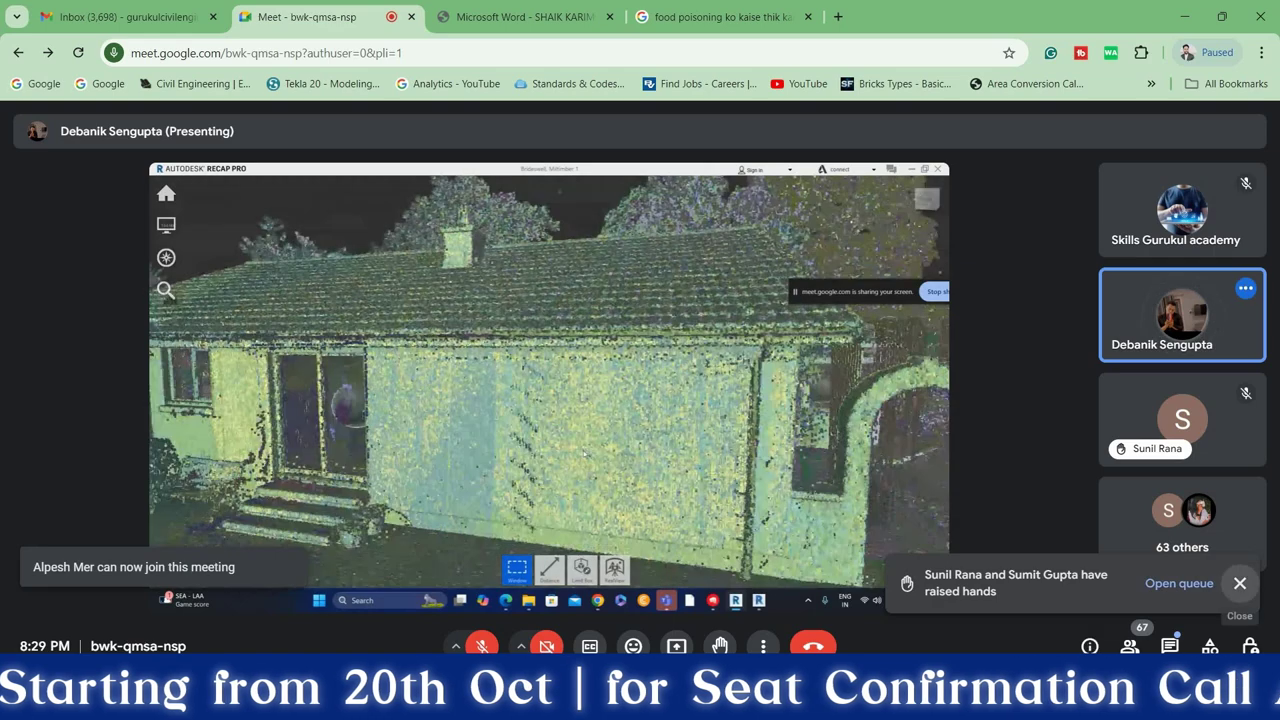
click(1240, 583)
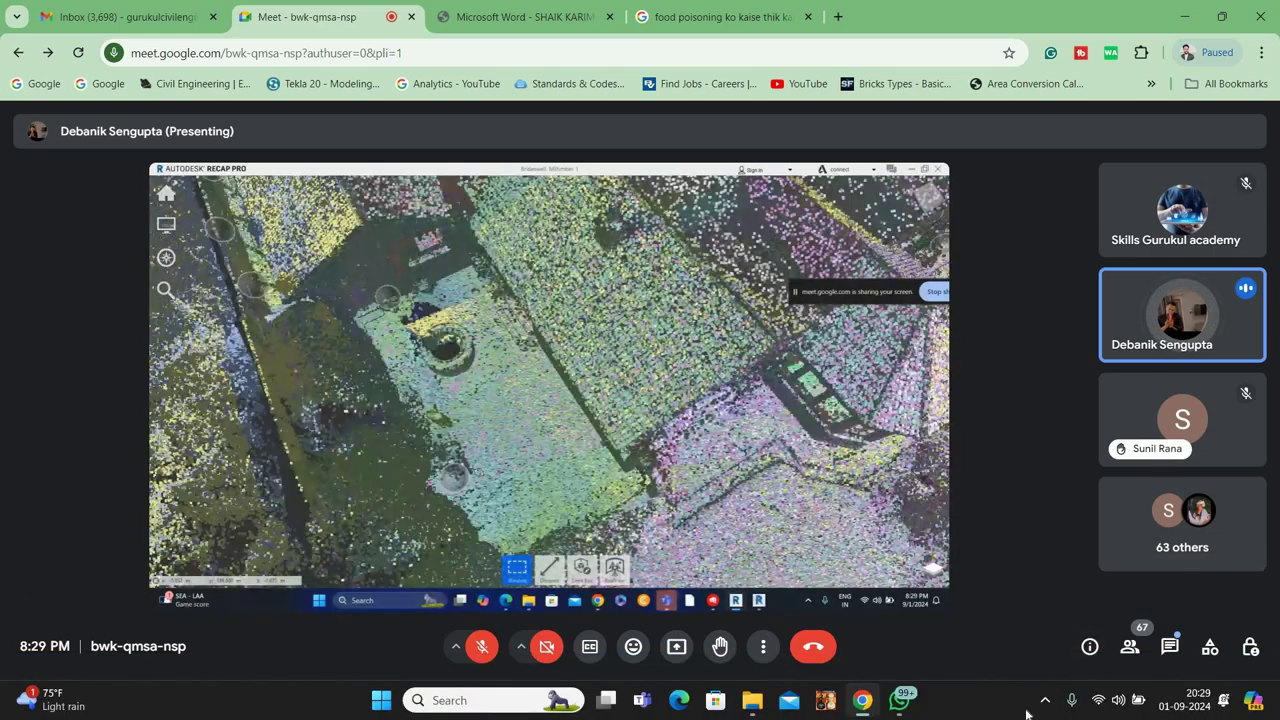
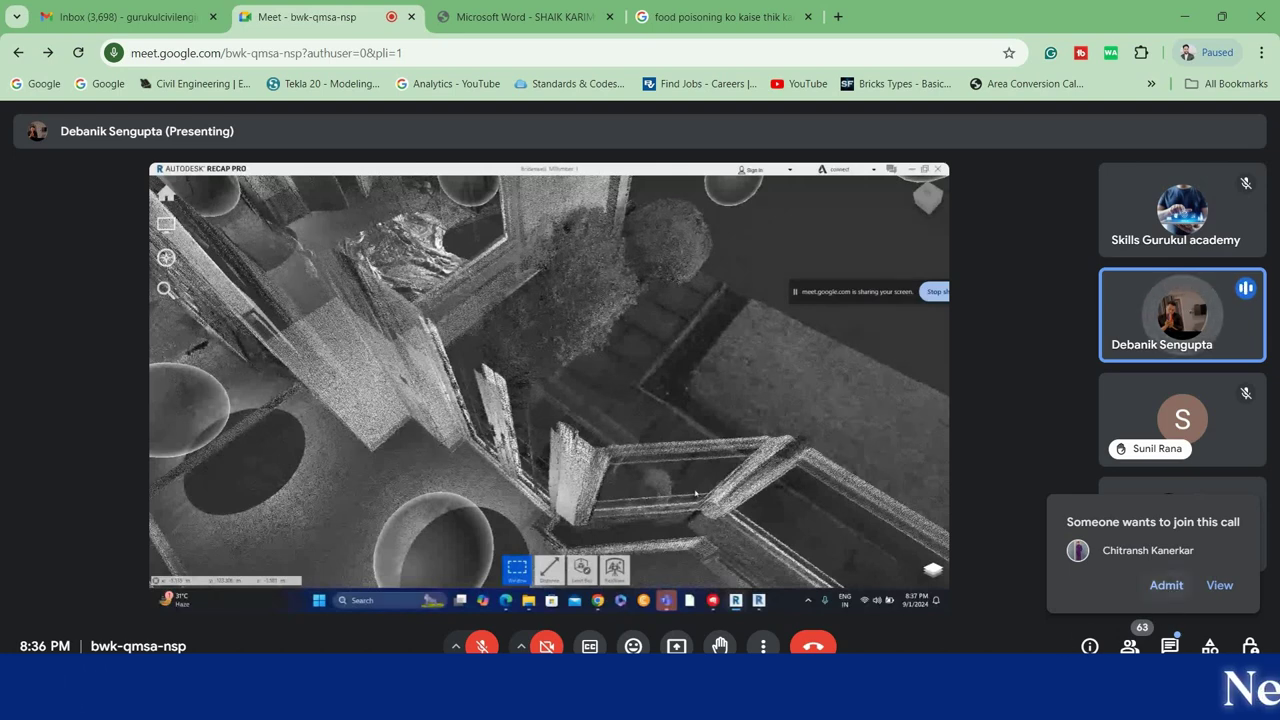
Admit the waiting participant into the Google Meet call
click(1166, 586)
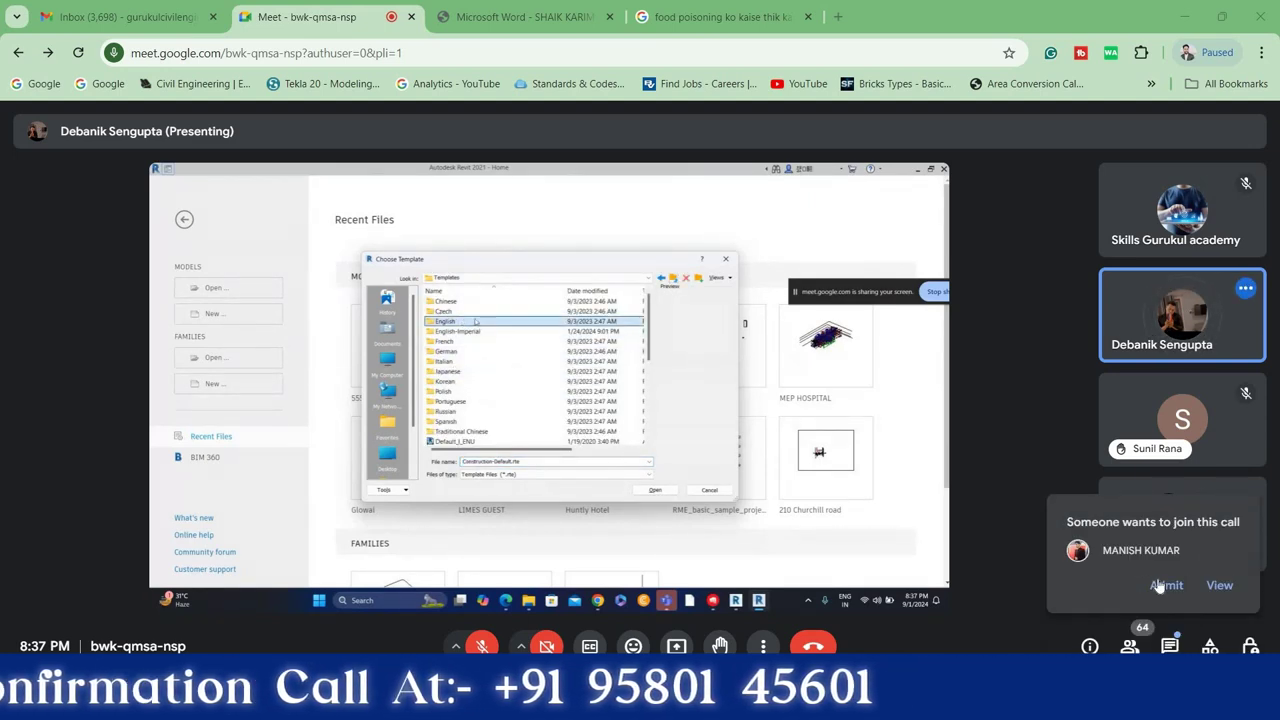
Admit the next waiting participant into the Meet call
click(1166, 585)
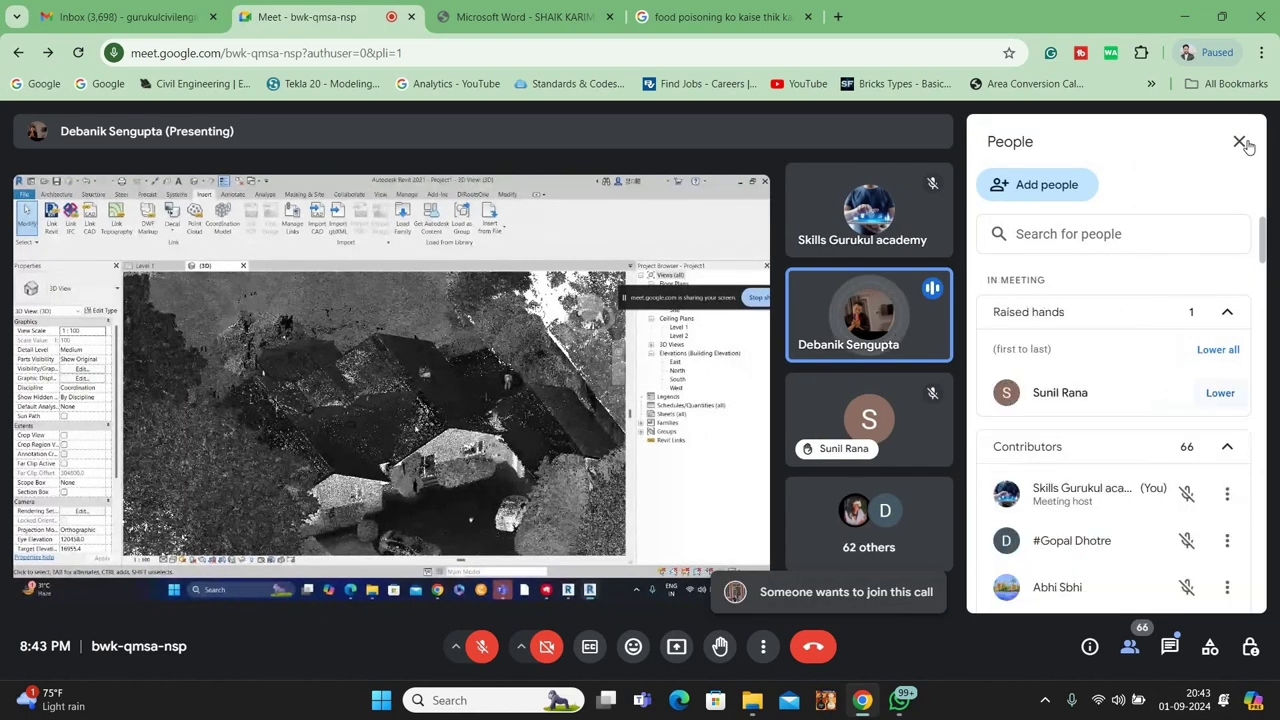
Close the Meet participants panel beside the shared Revit screen
click(1239, 141)
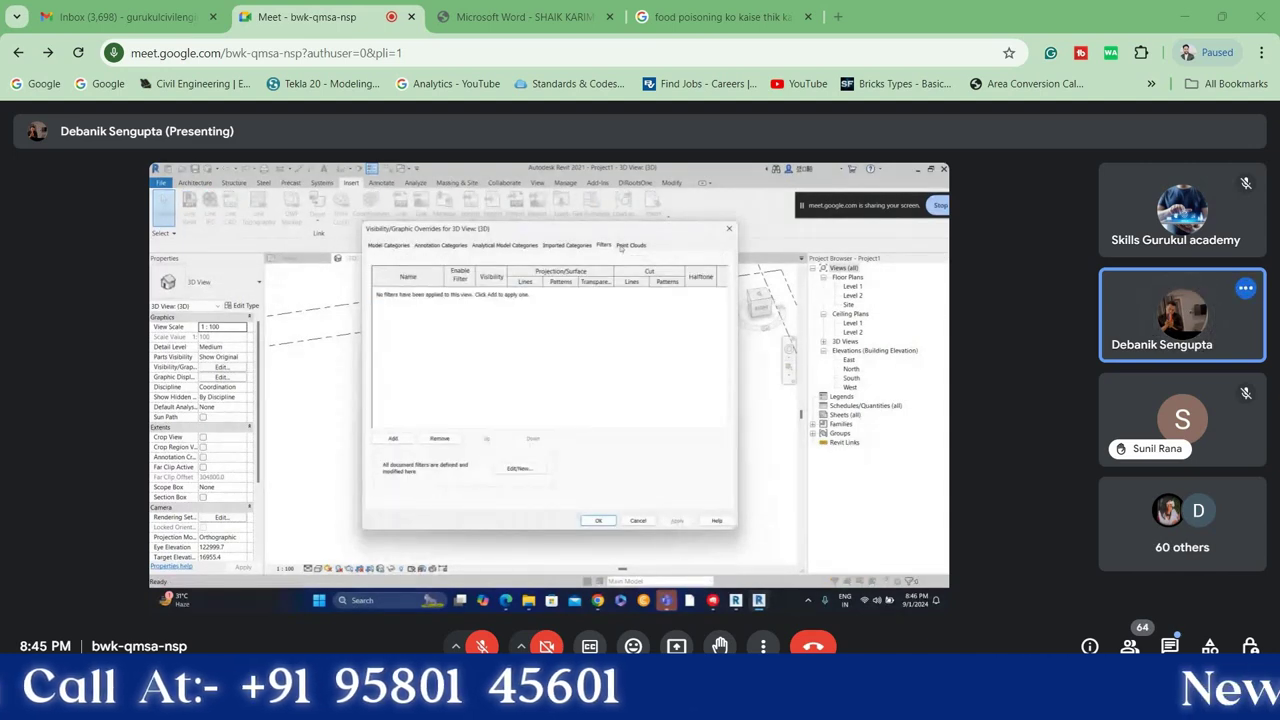
Confirm the Visibility/Graphic Overrides so the point cloud displays
click(598, 520)
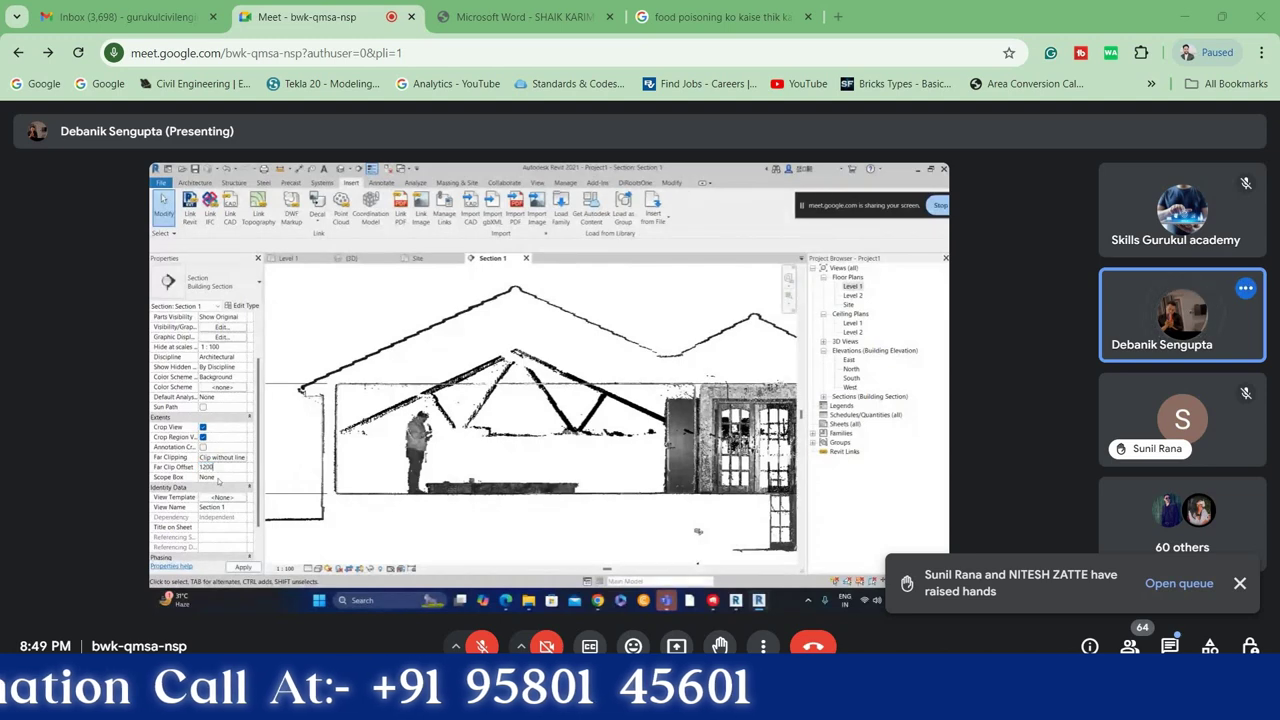
Edit Section 1's Far Clip Offset to limit its depth to 1200
click(220, 467)
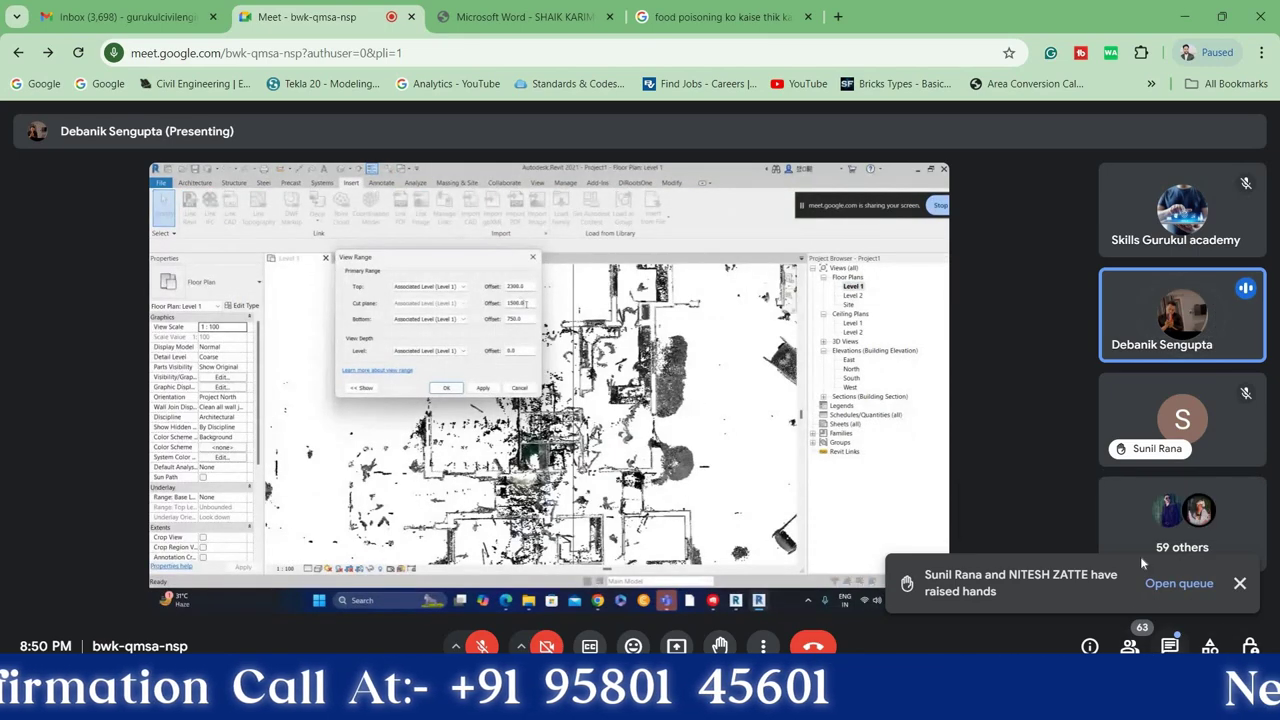
Show the Meet chat messages panel
click(1140, 530)
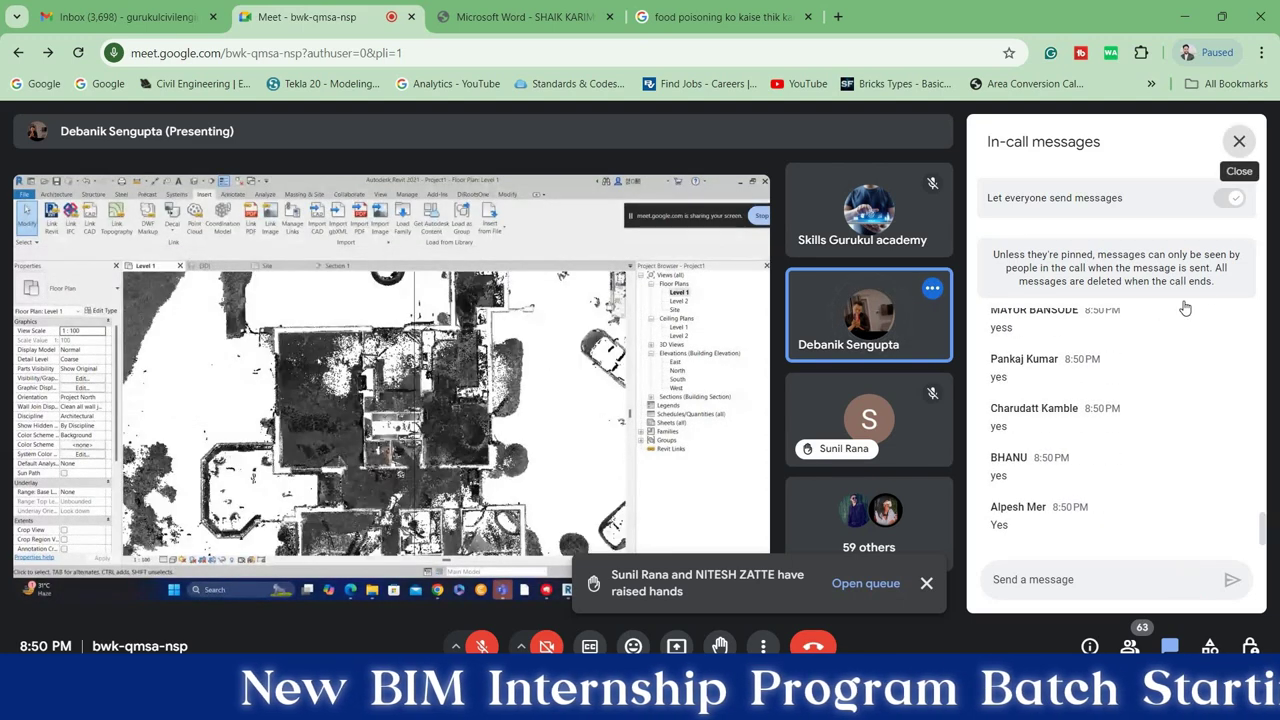
Close the Meet chat panel to enlarge the shared presentation
click(1239, 143)
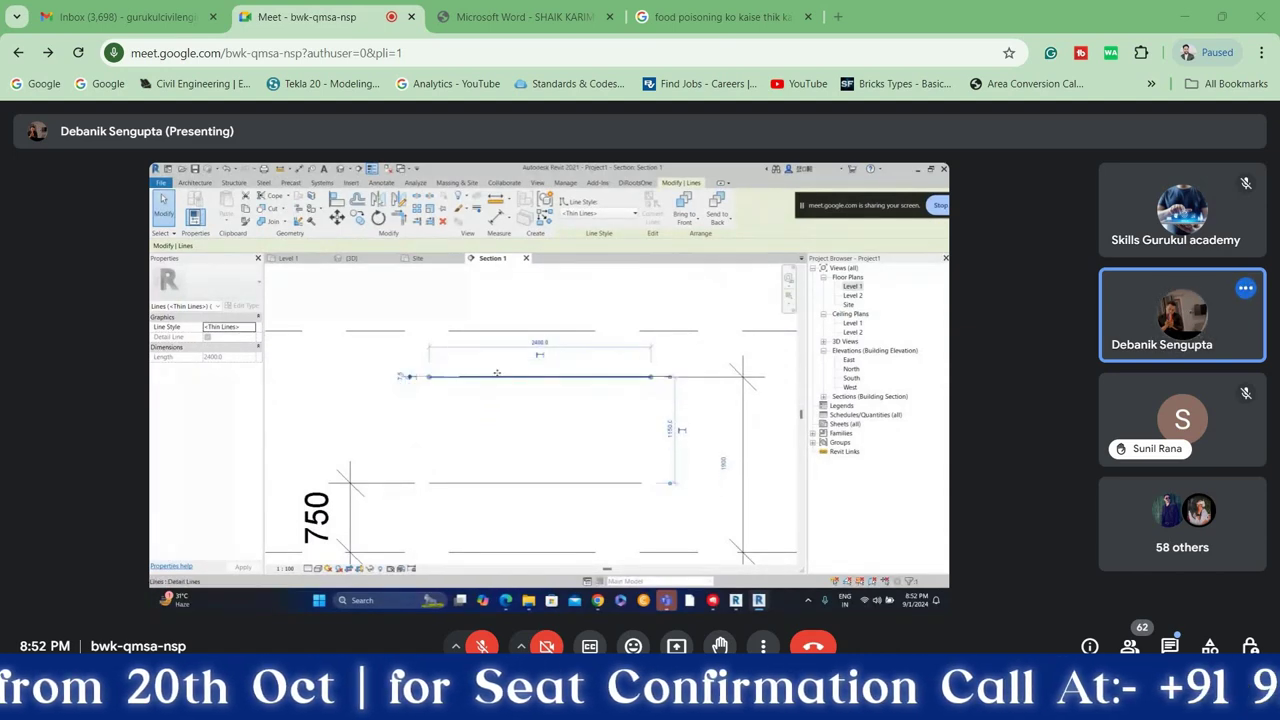
Drag the 2400-long detail line in Section 1 upward to the 1700 height
scroll(502, 380, down, 2)
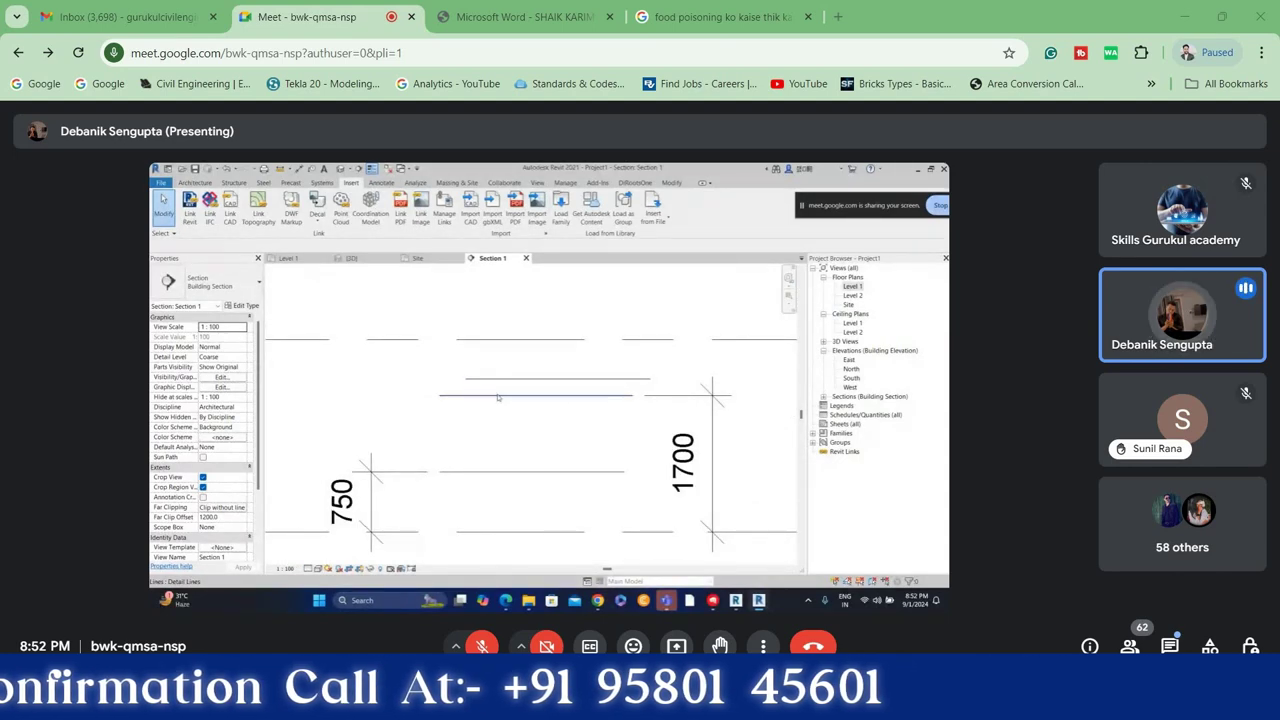
click(497, 396)
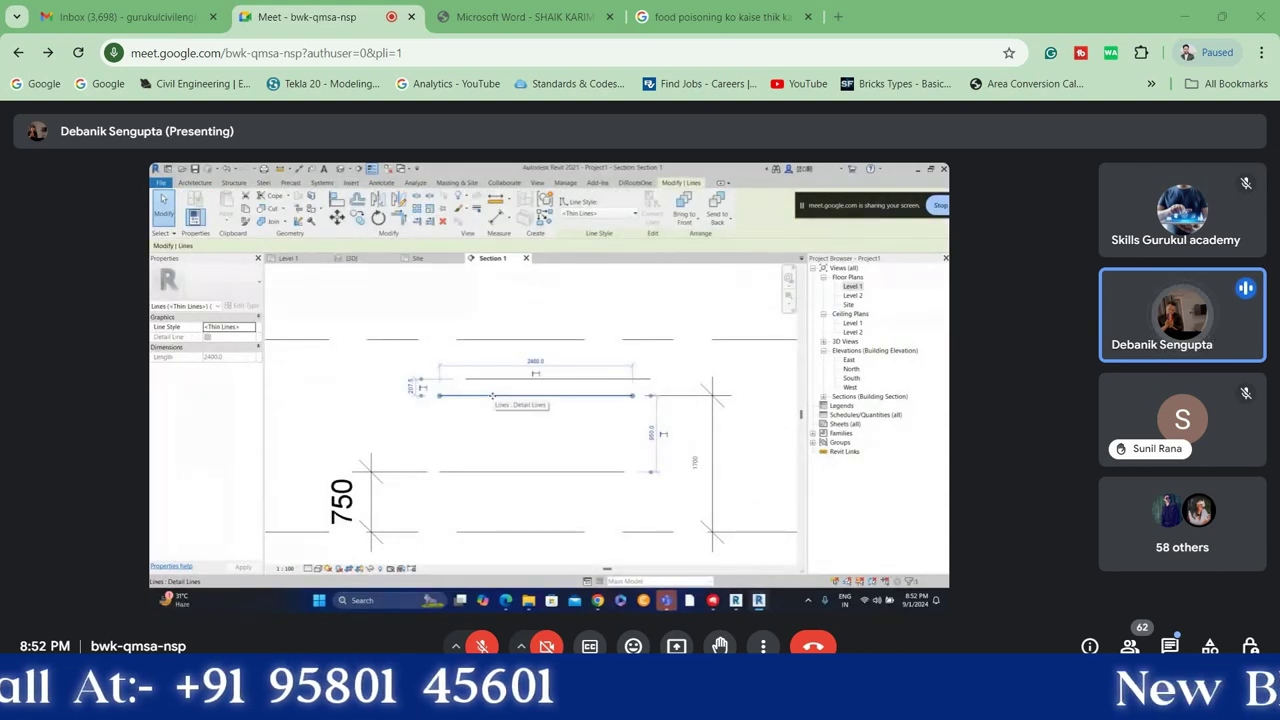
drag(484, 396, 484, 372)
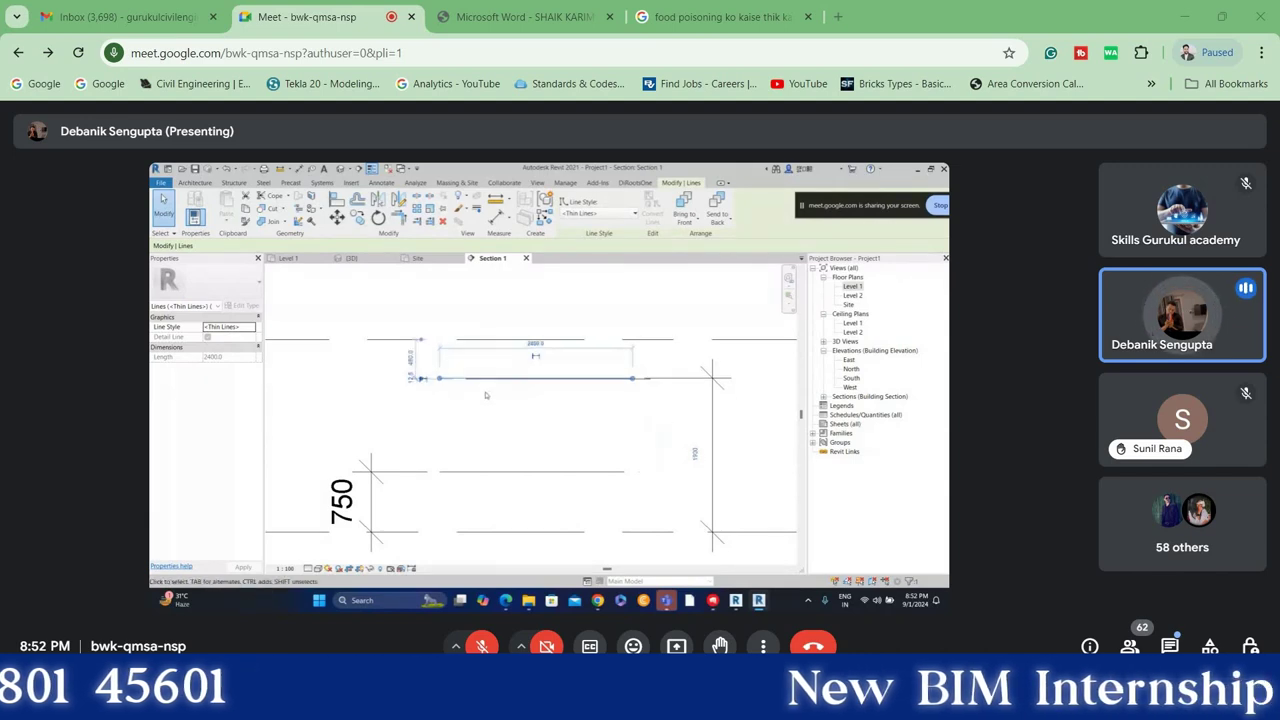
On the Level 1 plan, bring up View Range with VR and select the cut plane offset
double_click(852, 286)
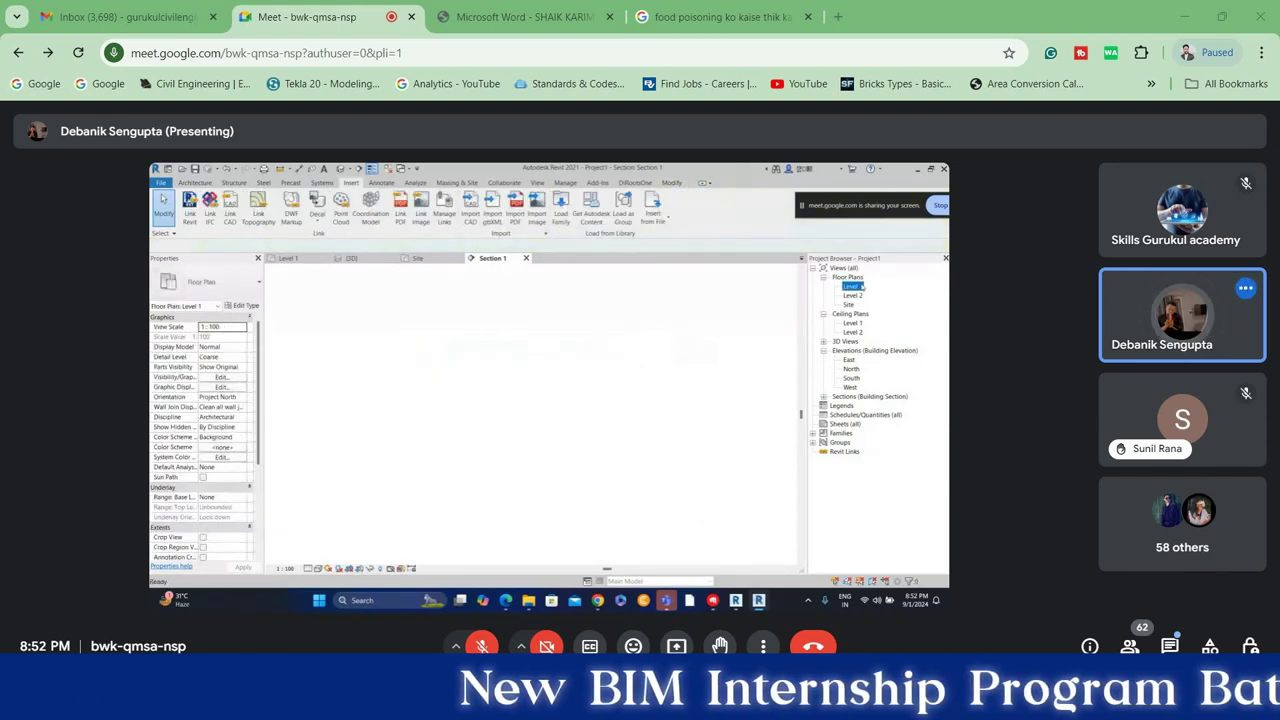
key(v)
key(r)
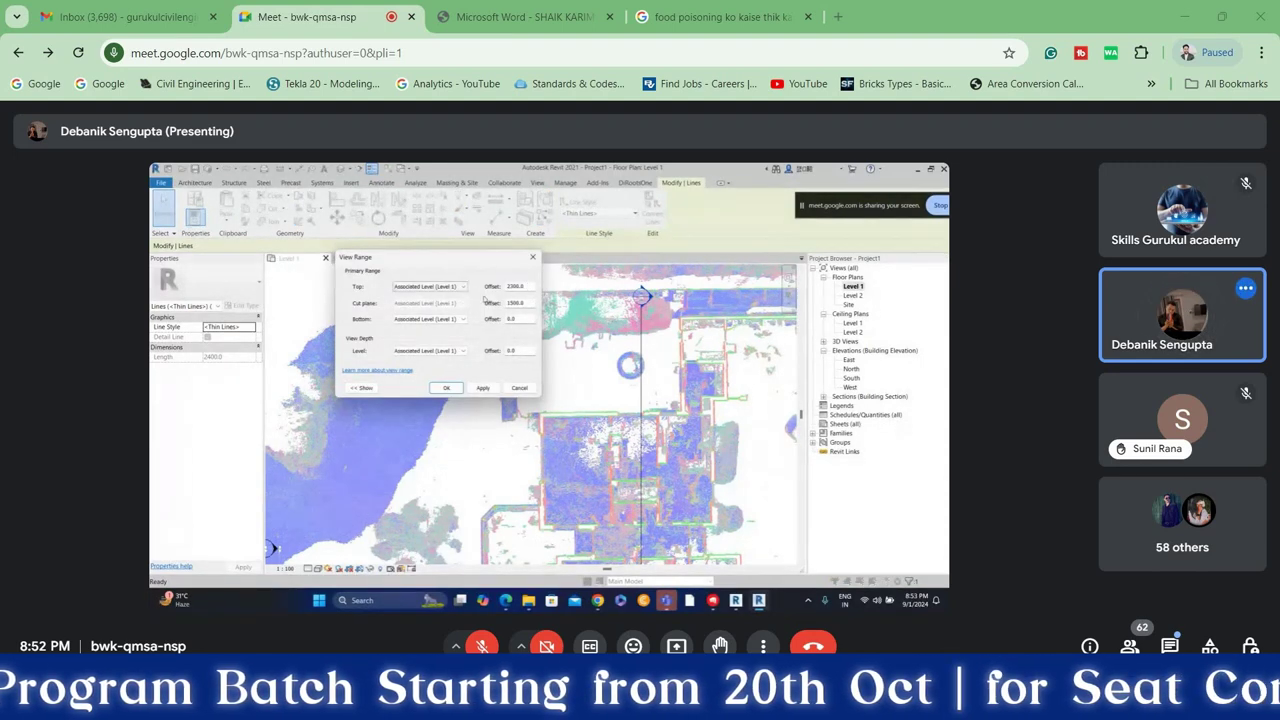
drag(530, 305, 446, 305)
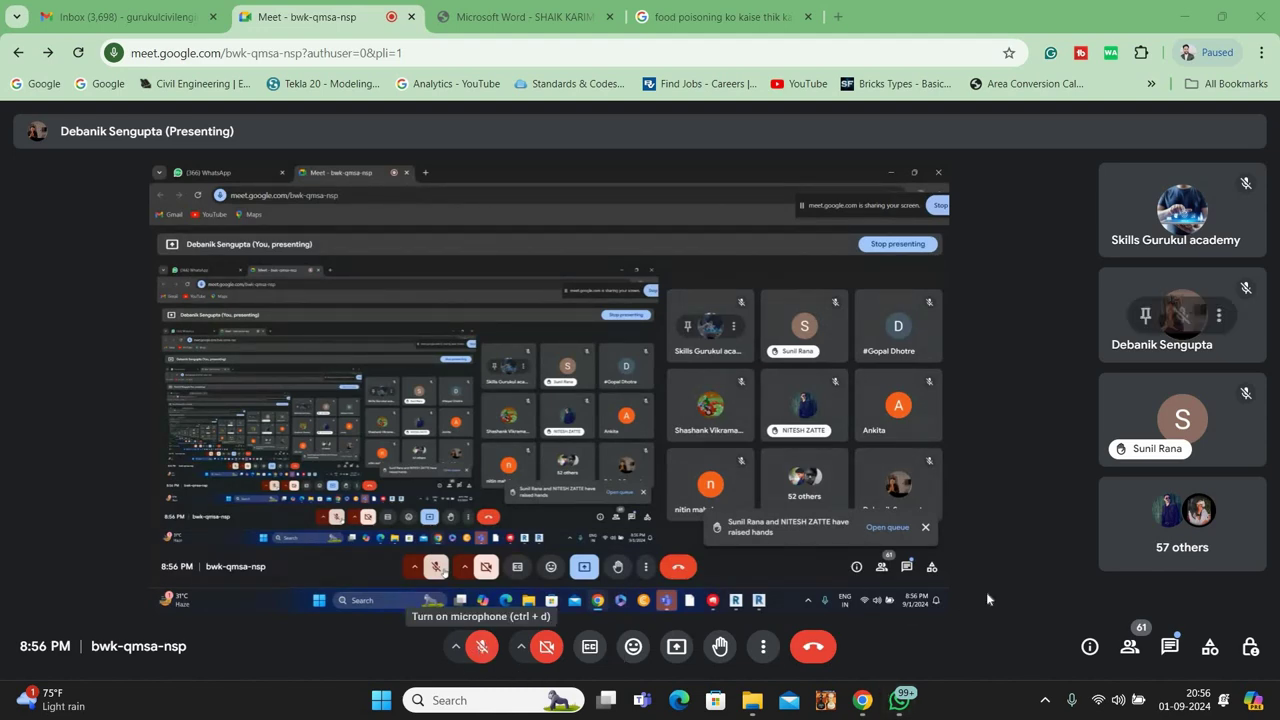
key(ctrl+d)
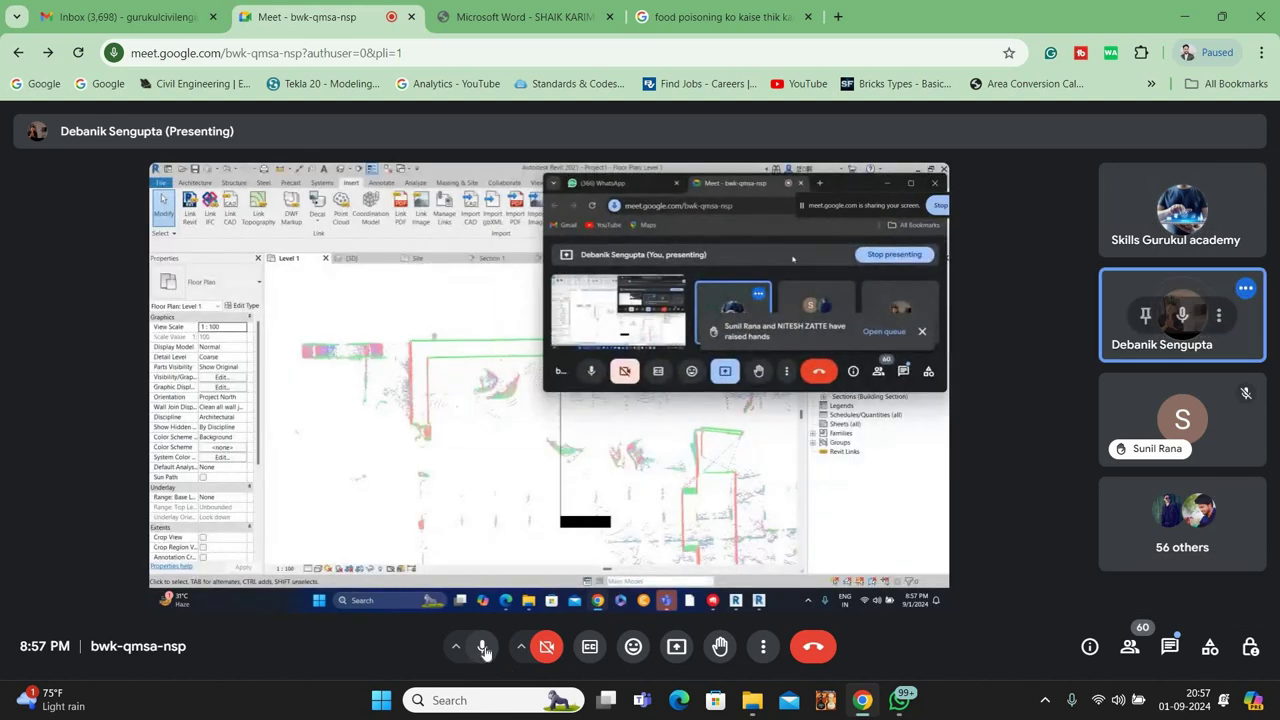
click(484, 650)
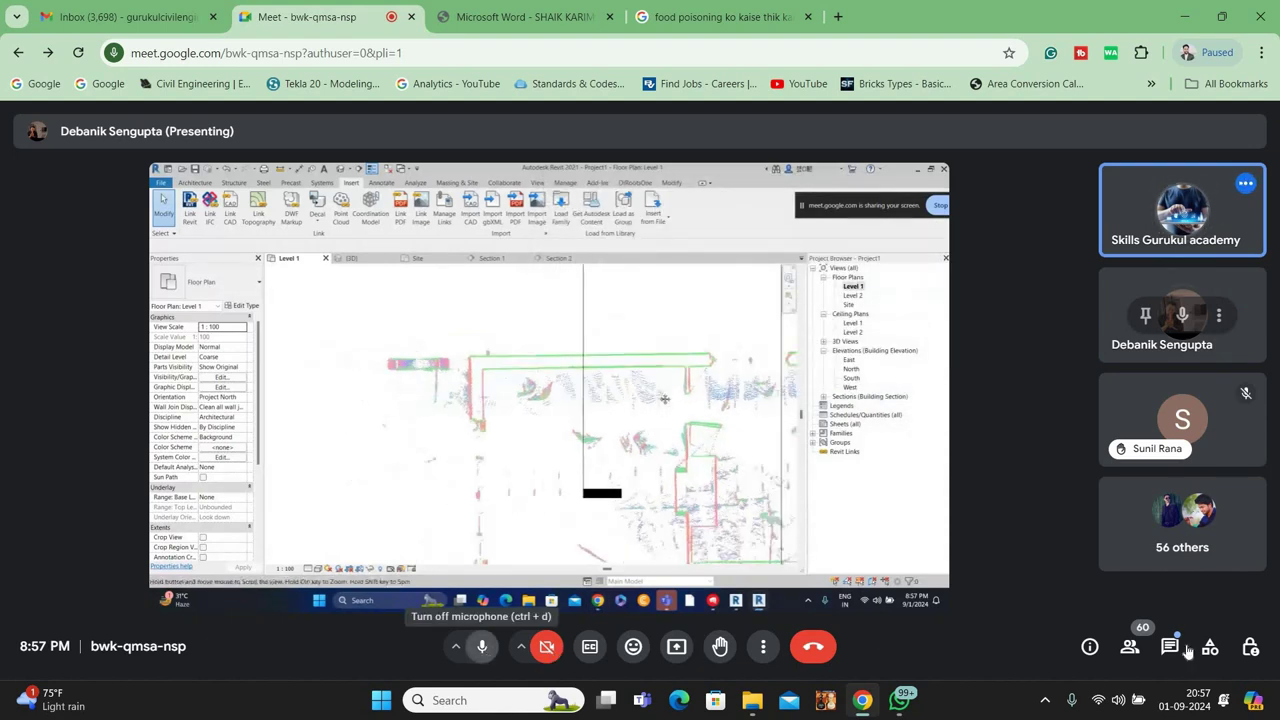
click(1126, 541)
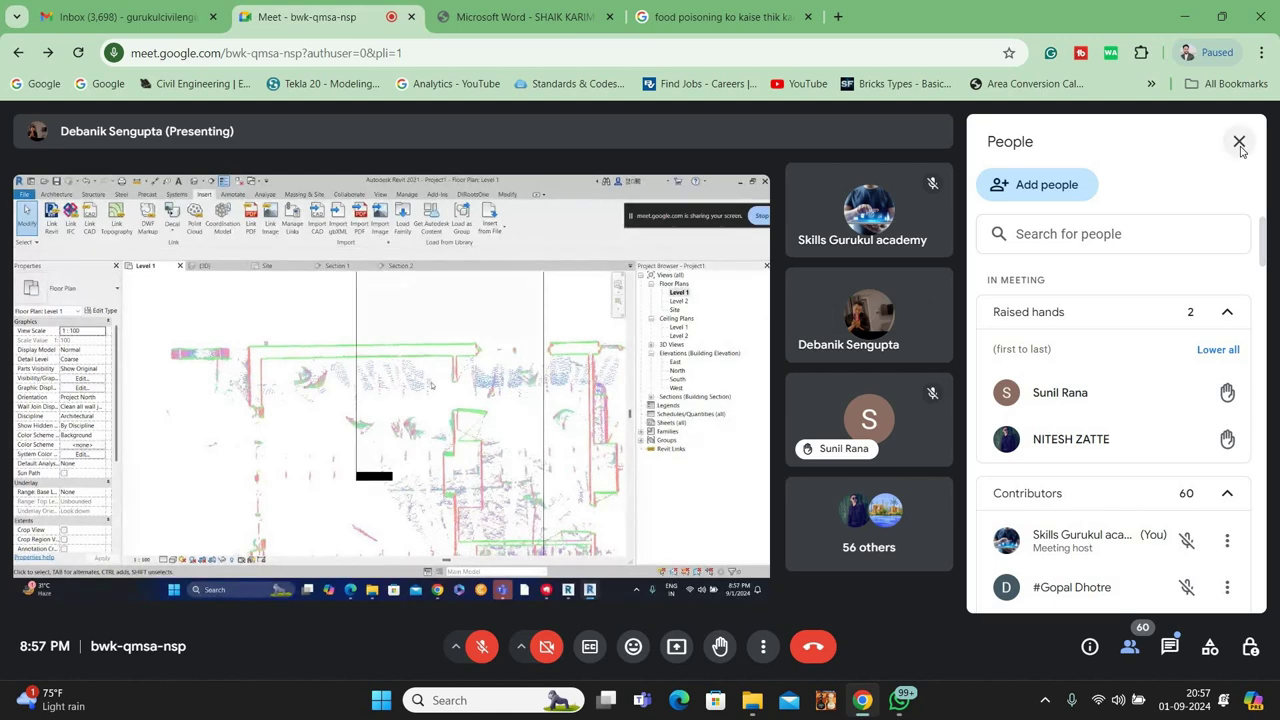
click(1239, 145)
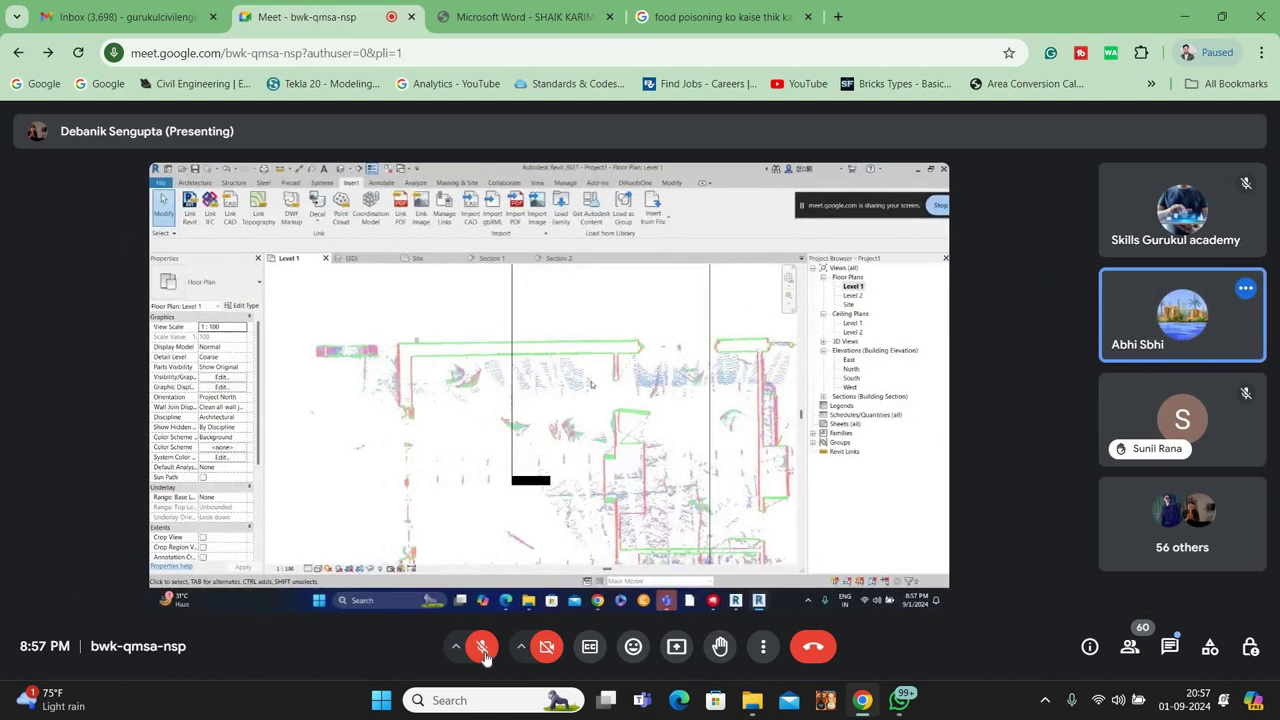
click(484, 650)
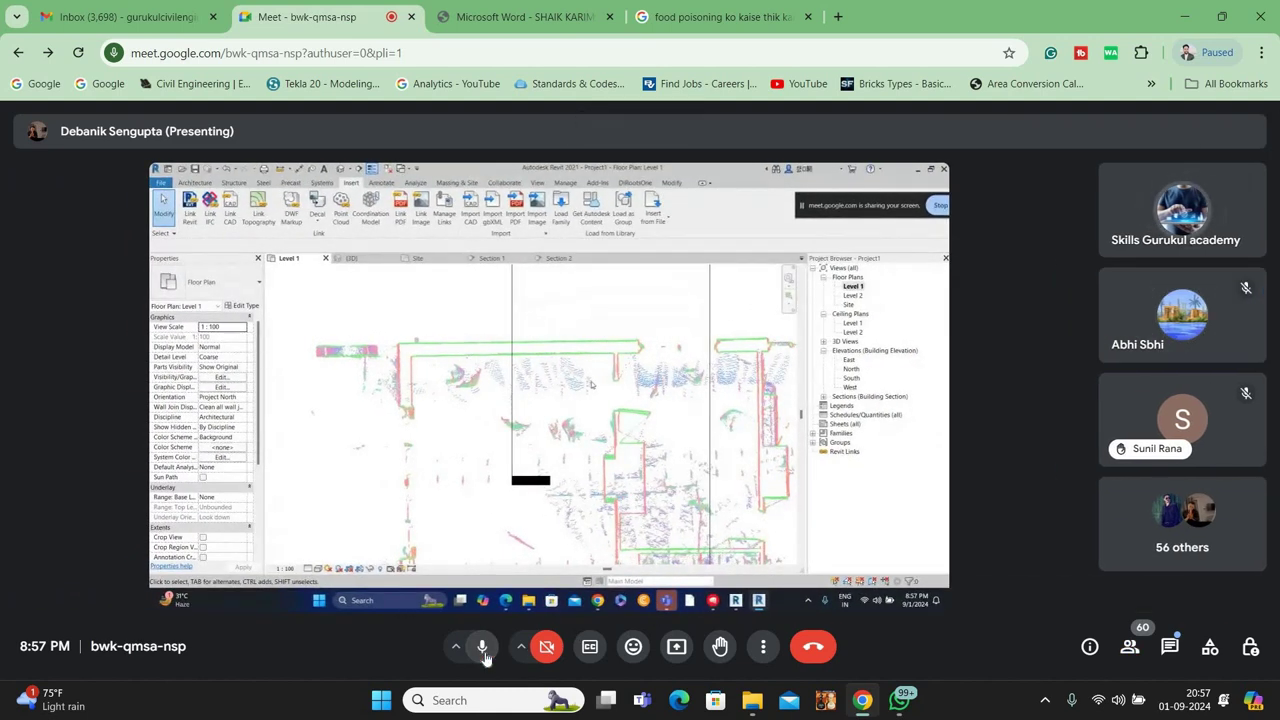
click(484, 650)
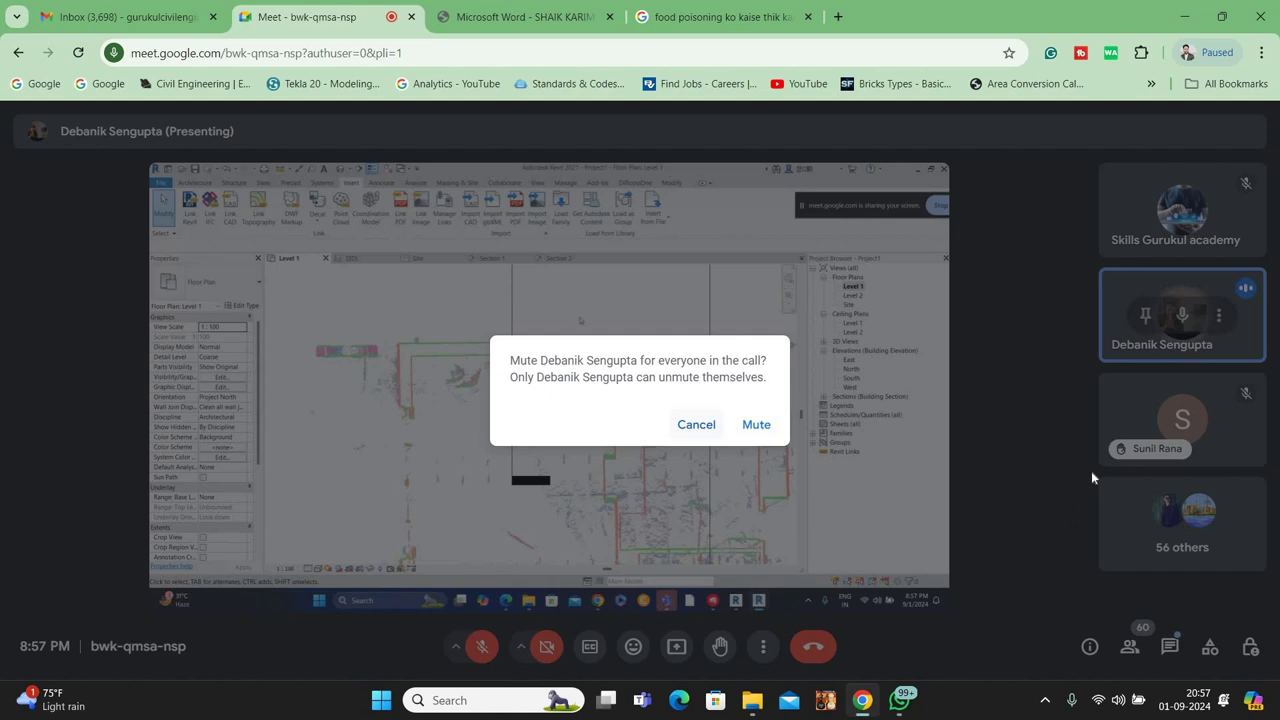
click(1114, 526)
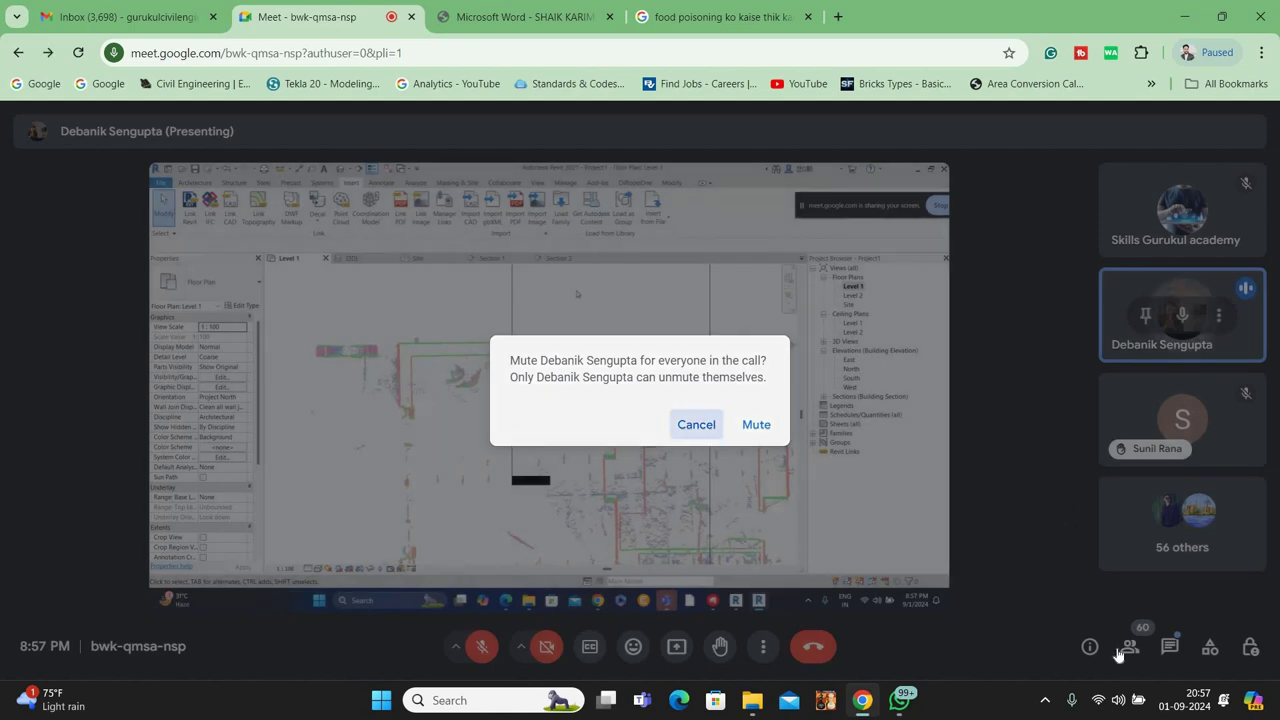
click(1186, 520)
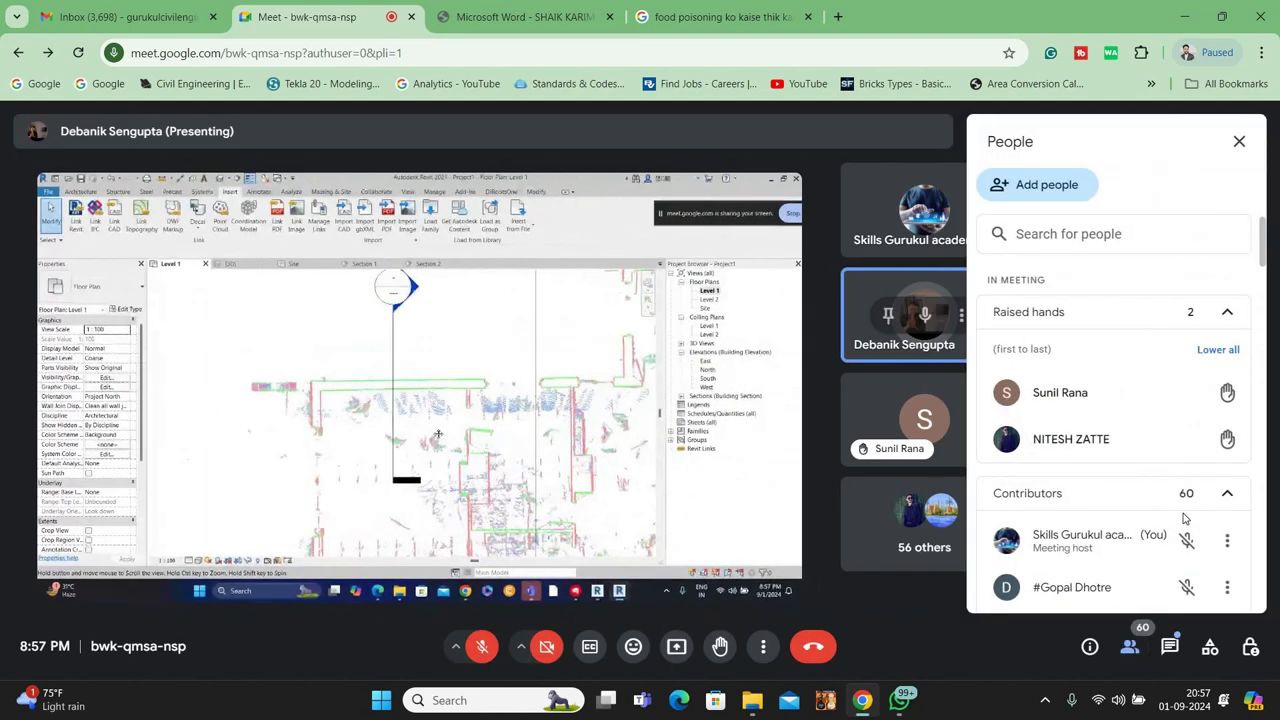
scroll(1180, 560, down, 5)
scroll(1180, 500, down, 5)
scroll(1220, 390, down, 3)
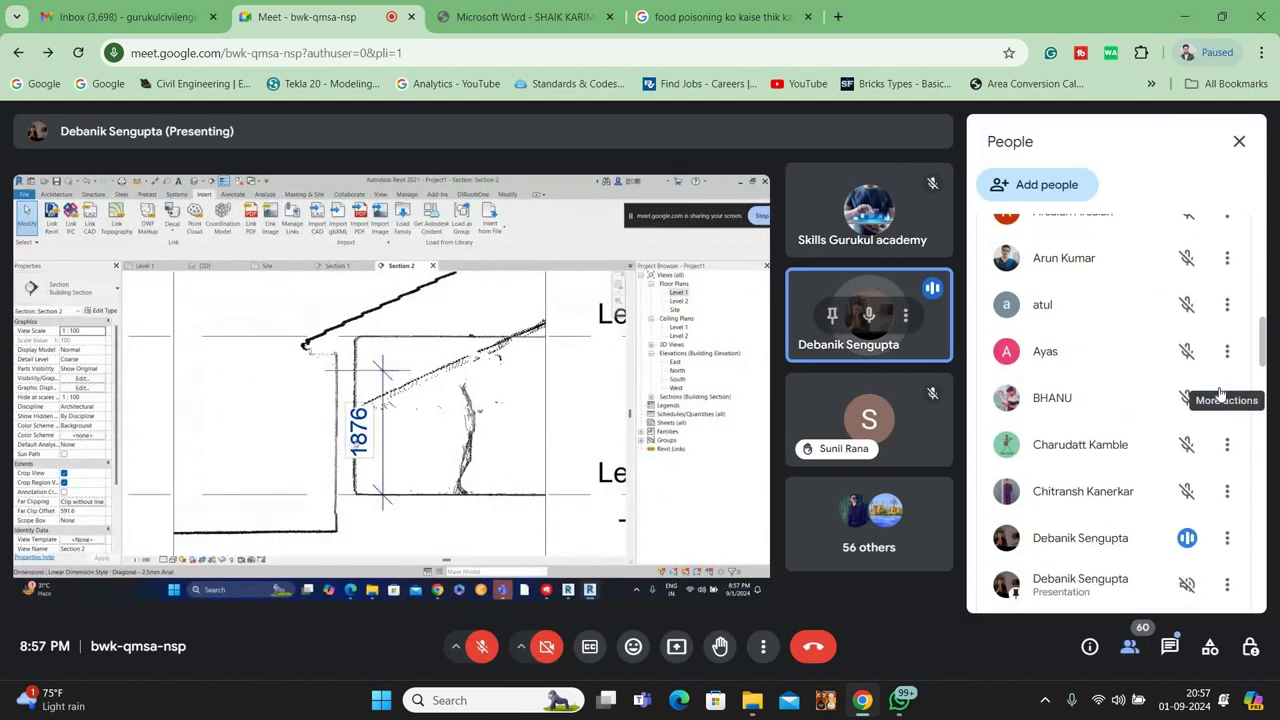
scroll(1220, 390, down, 2)
scroll(1220, 390, down, 1)
scroll(1220, 392, down, 5)
scroll(1220, 392, down, 4)
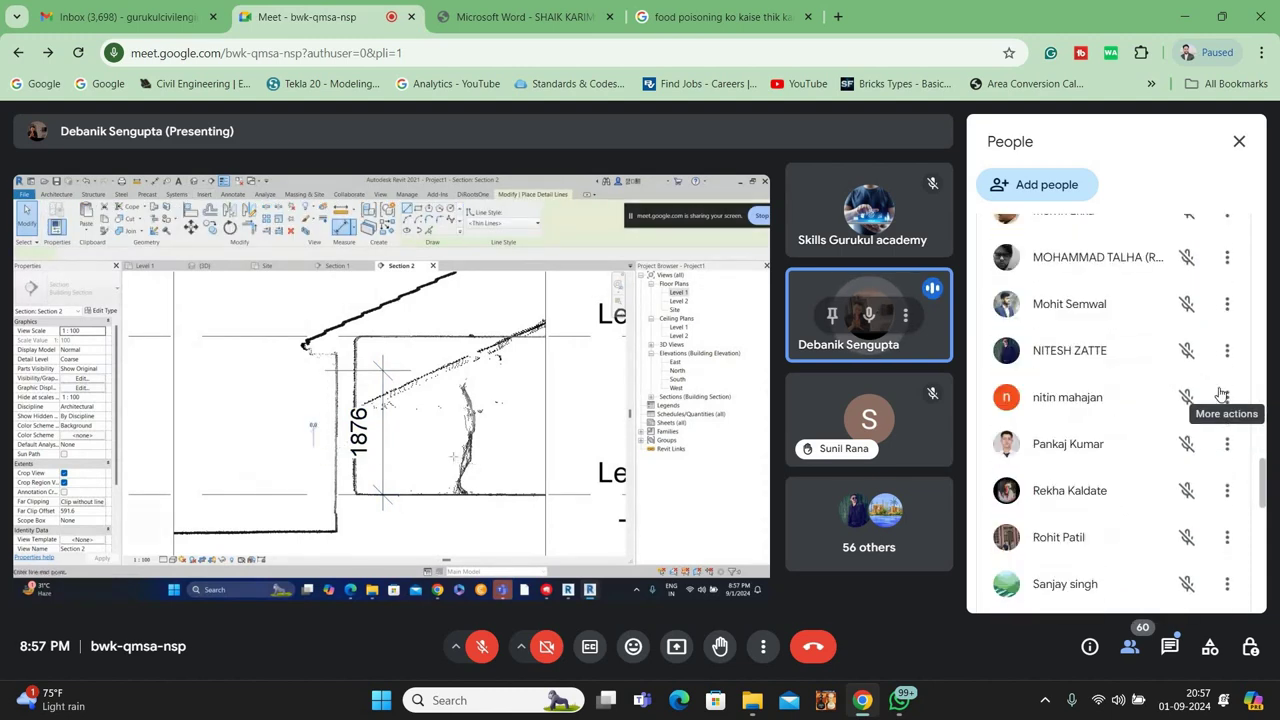
scroll(1220, 392, down, 4)
scroll(1230, 330, down, 4)
scroll(1251, 214, down, 1)
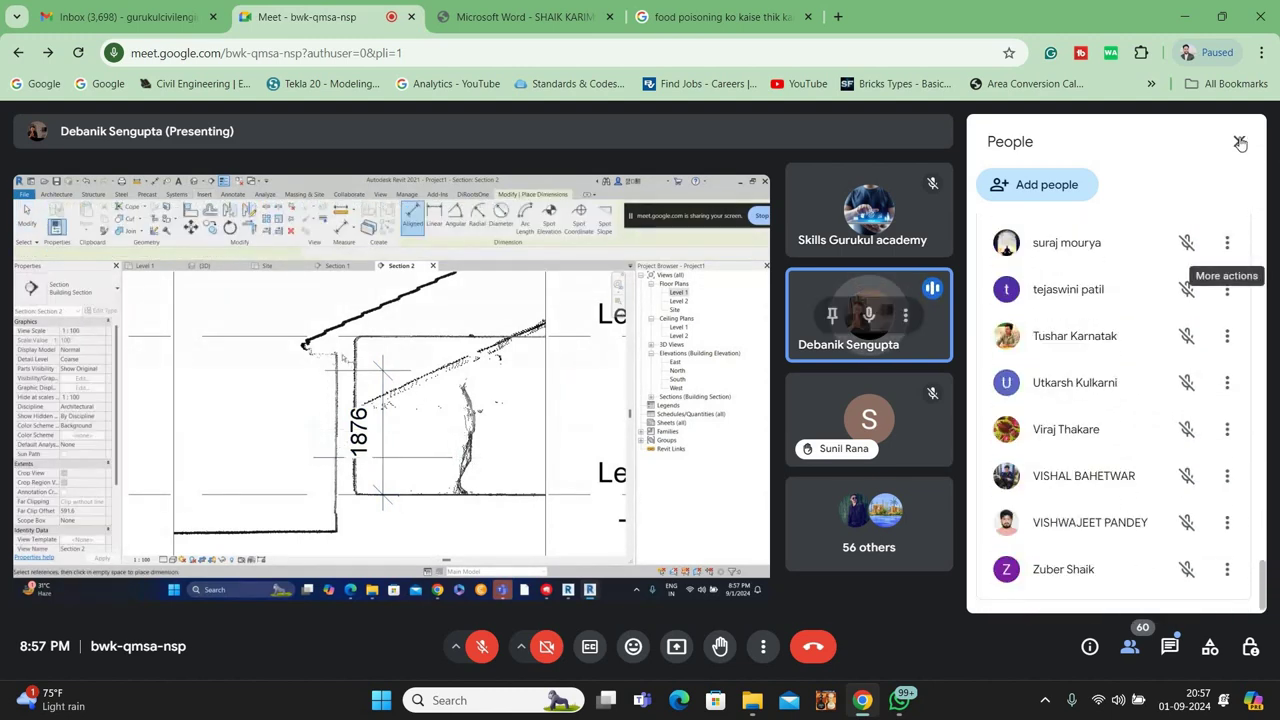
click(1239, 141)
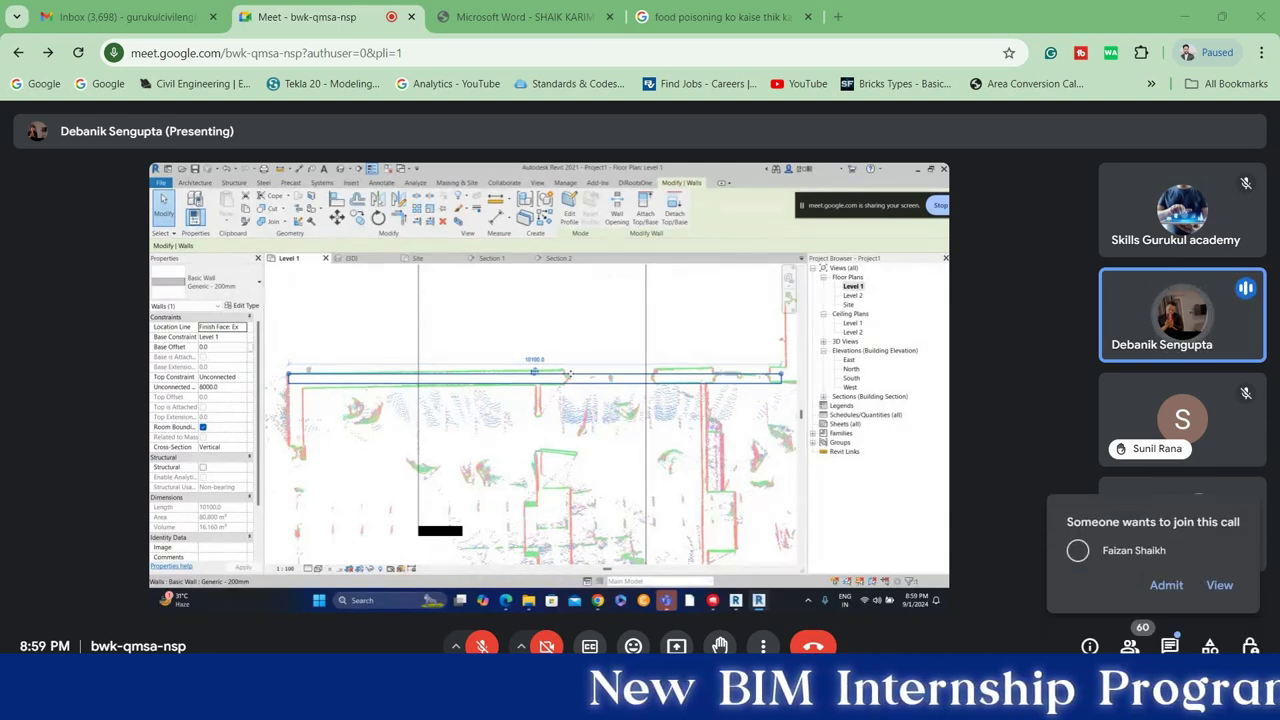
Admit the waiting guest into the Meet call
click(1167, 587)
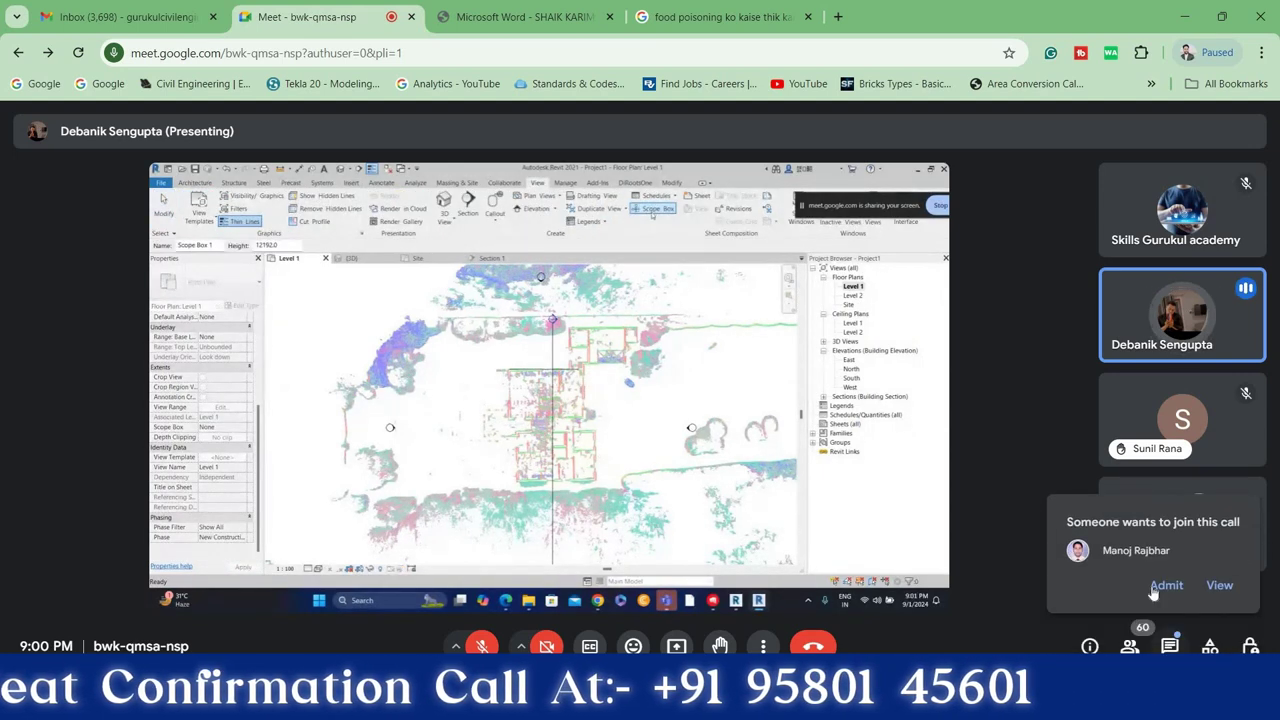
Admit the waiting guest to the Google Meet call, leaving Scope Box 1 at 12192 height
click(1155, 588)
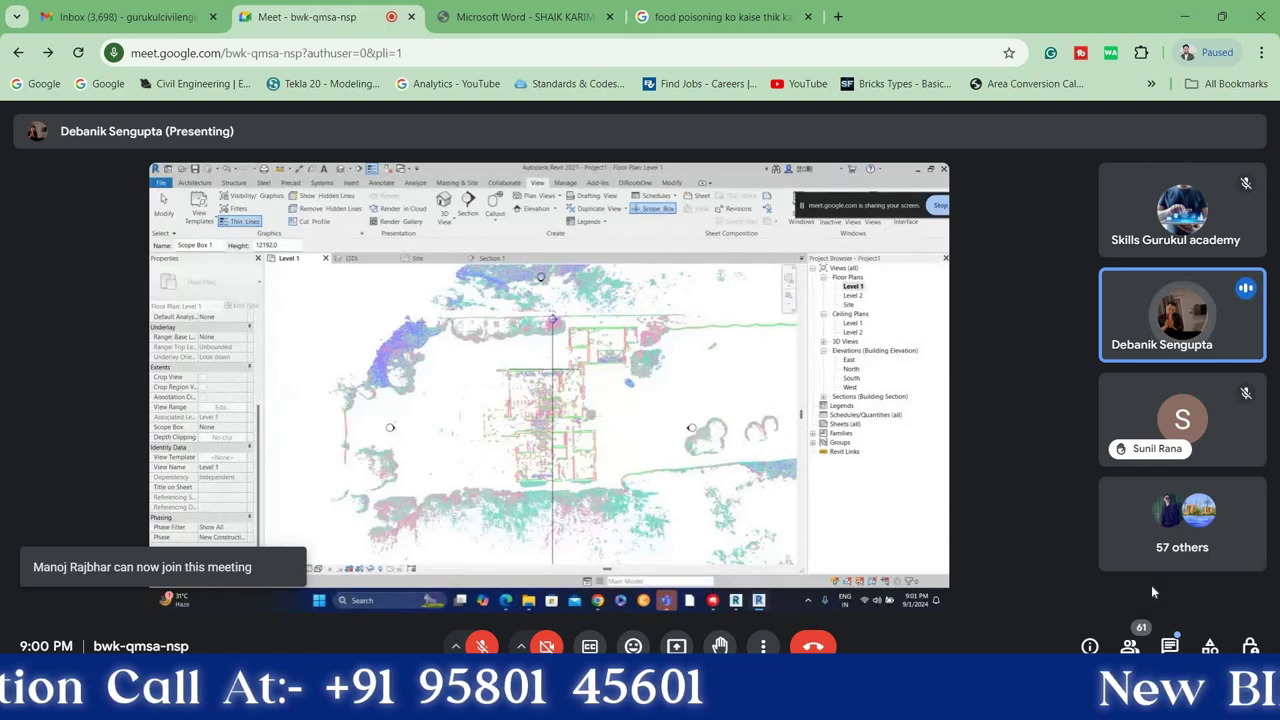
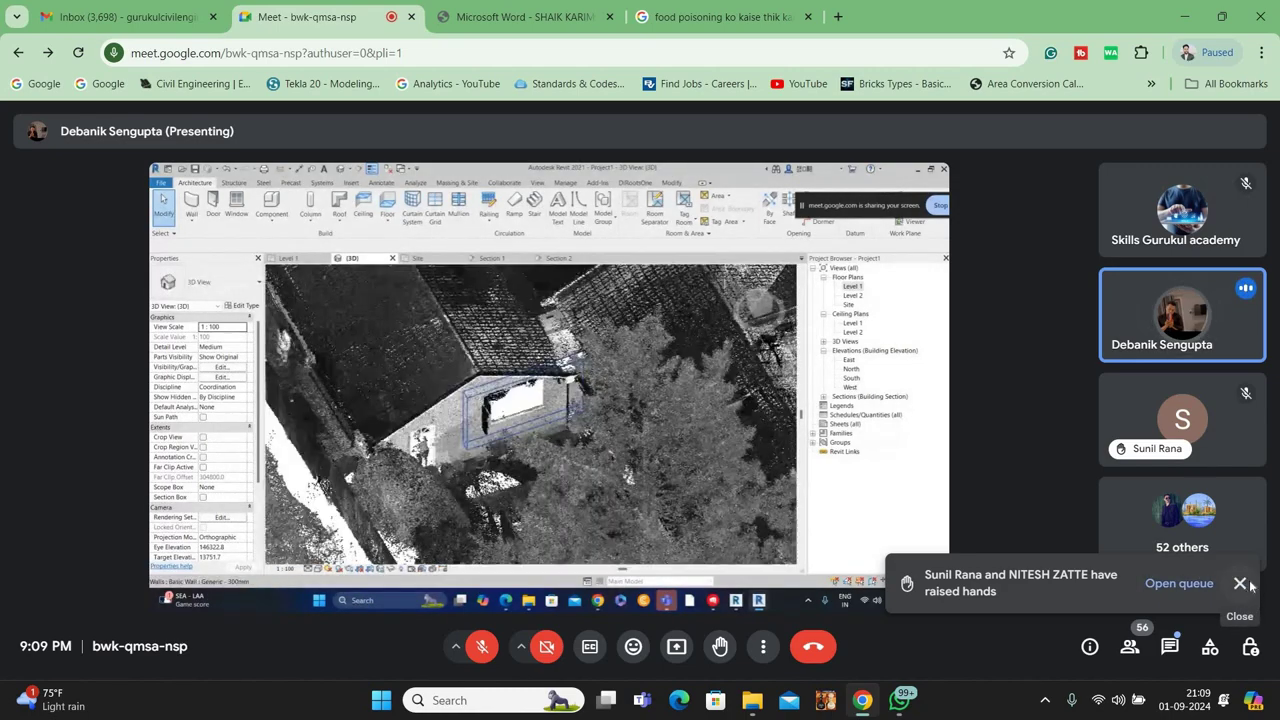
Dismiss the raised-hands notification in the bottom-right corner of the Meet window
click(1241, 584)
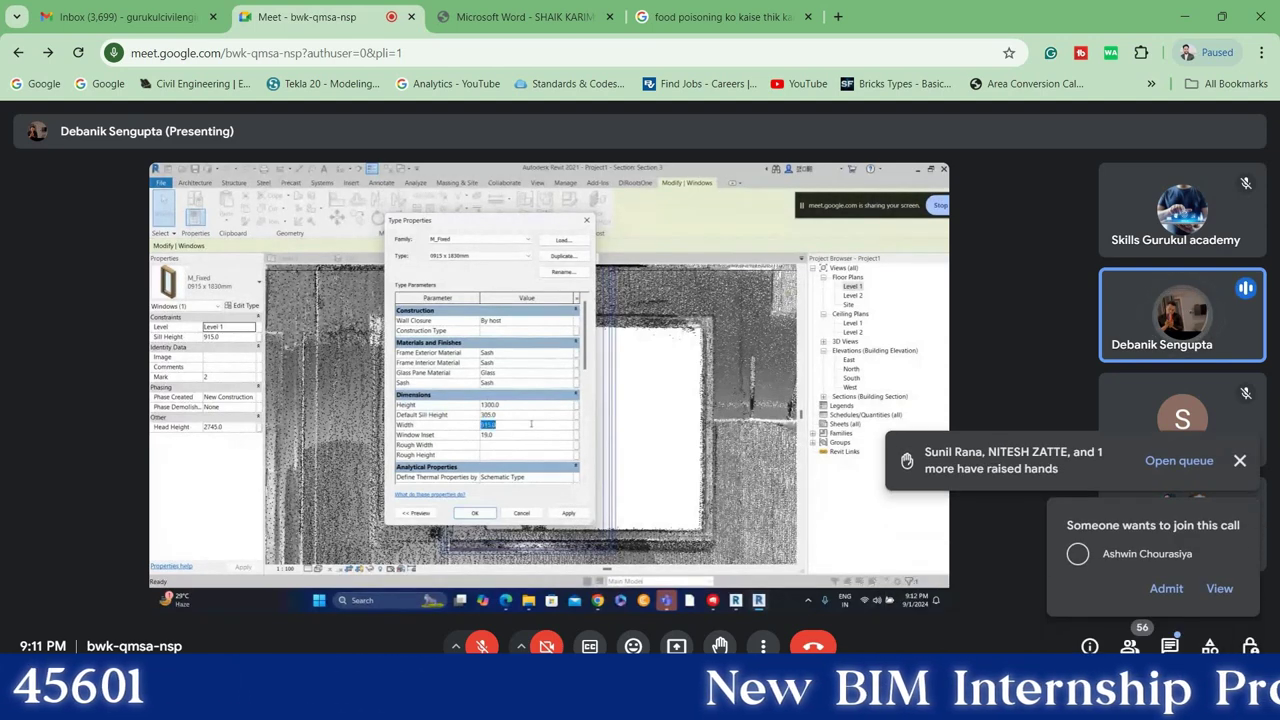
Admit the waiting participant, close the food-poisoning search tab, and open the in-call chat
click(1166, 585)
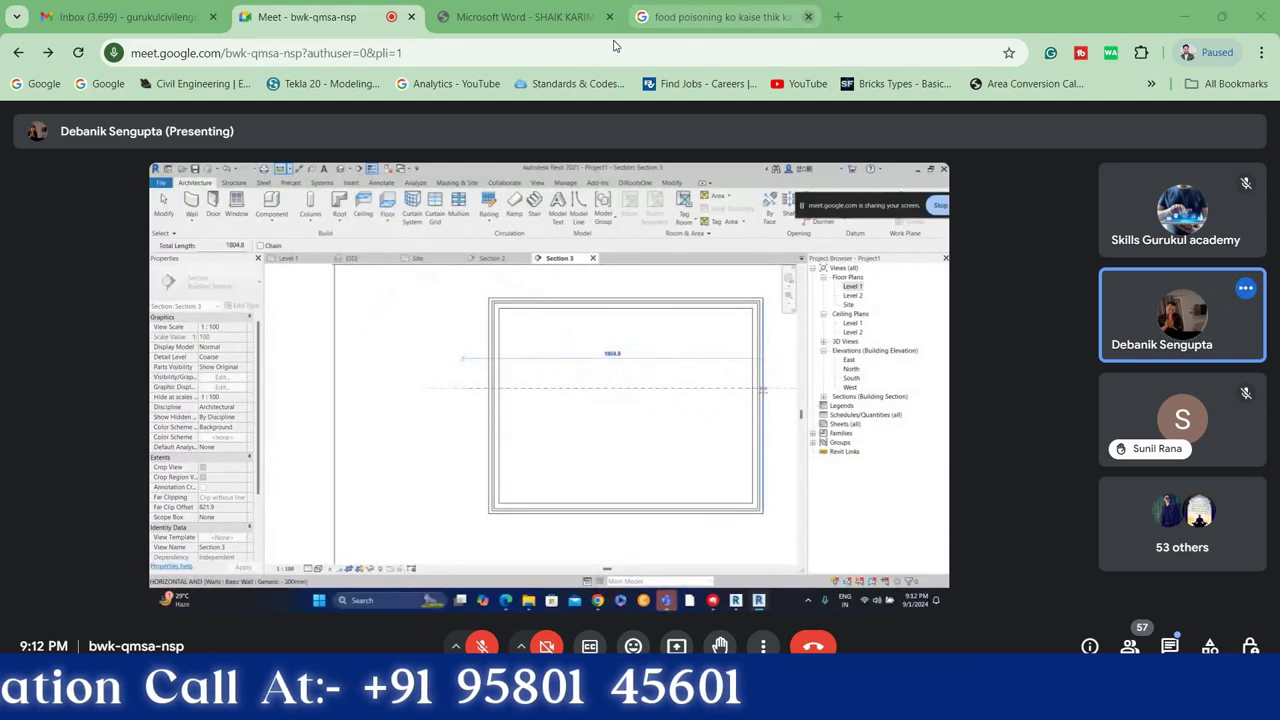
click(808, 16)
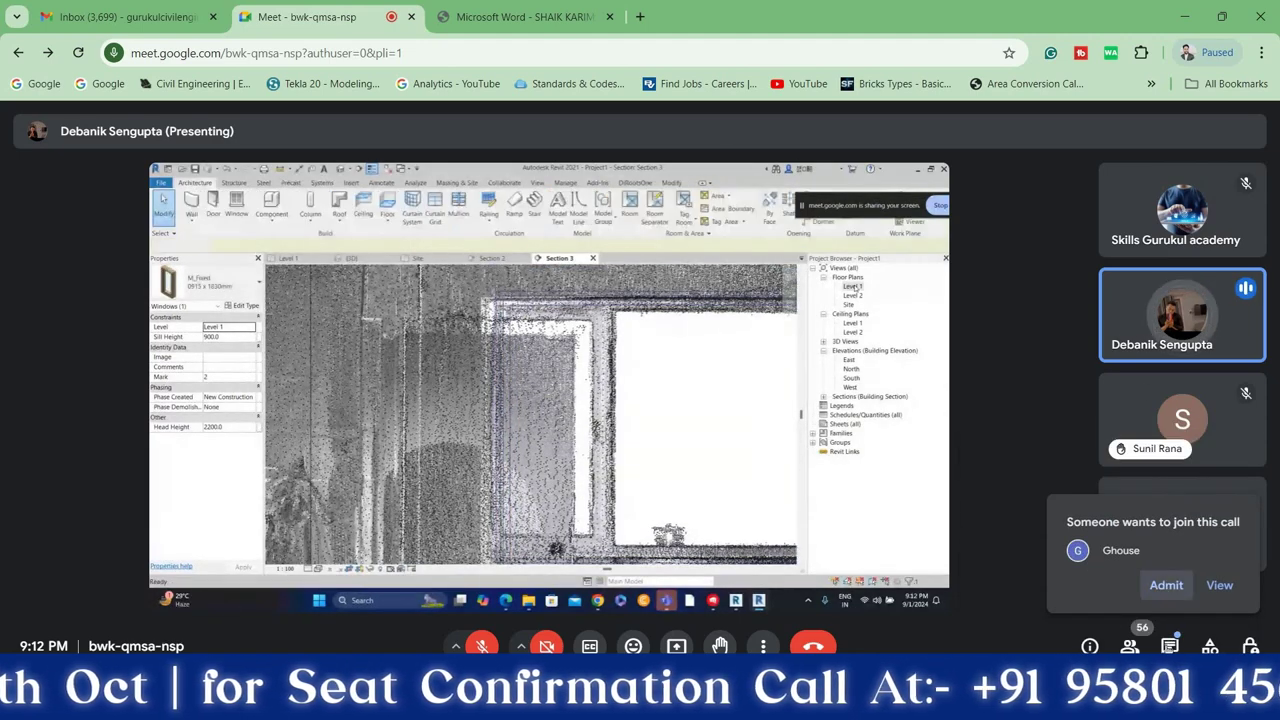
click(1169, 646)
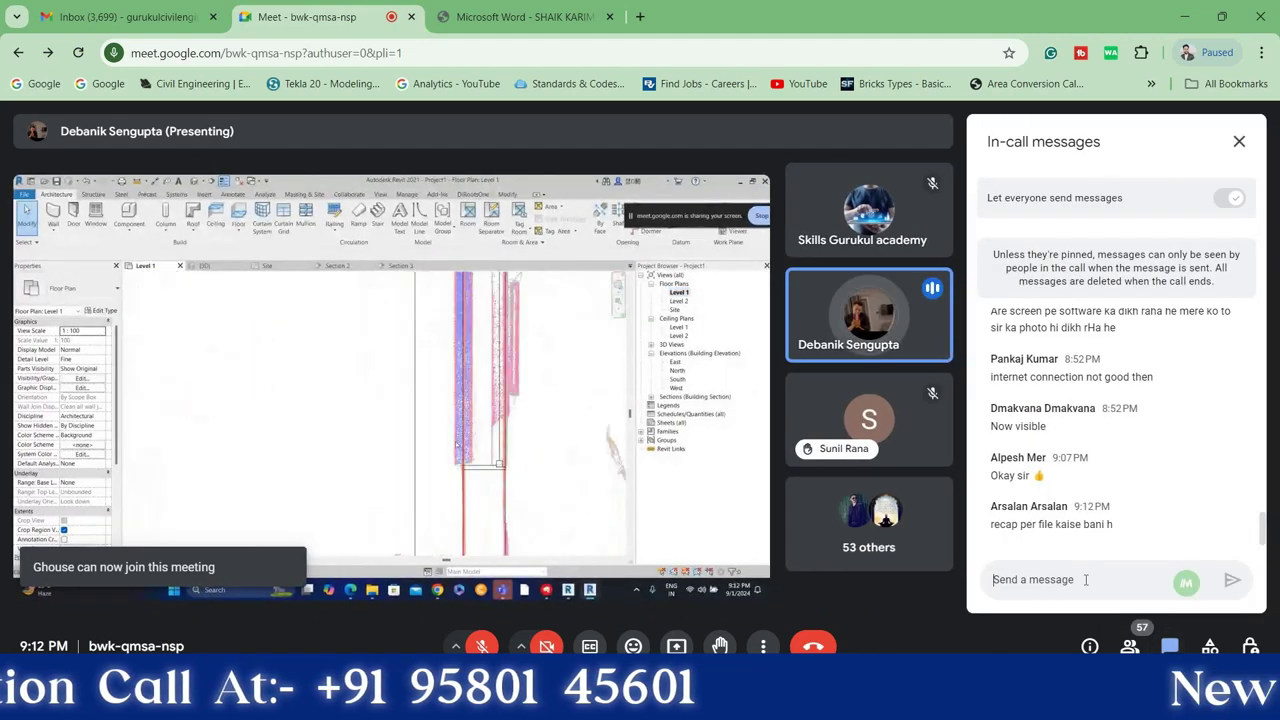
Send the chat message 'wait sir btayenge abhi'
text(wa)
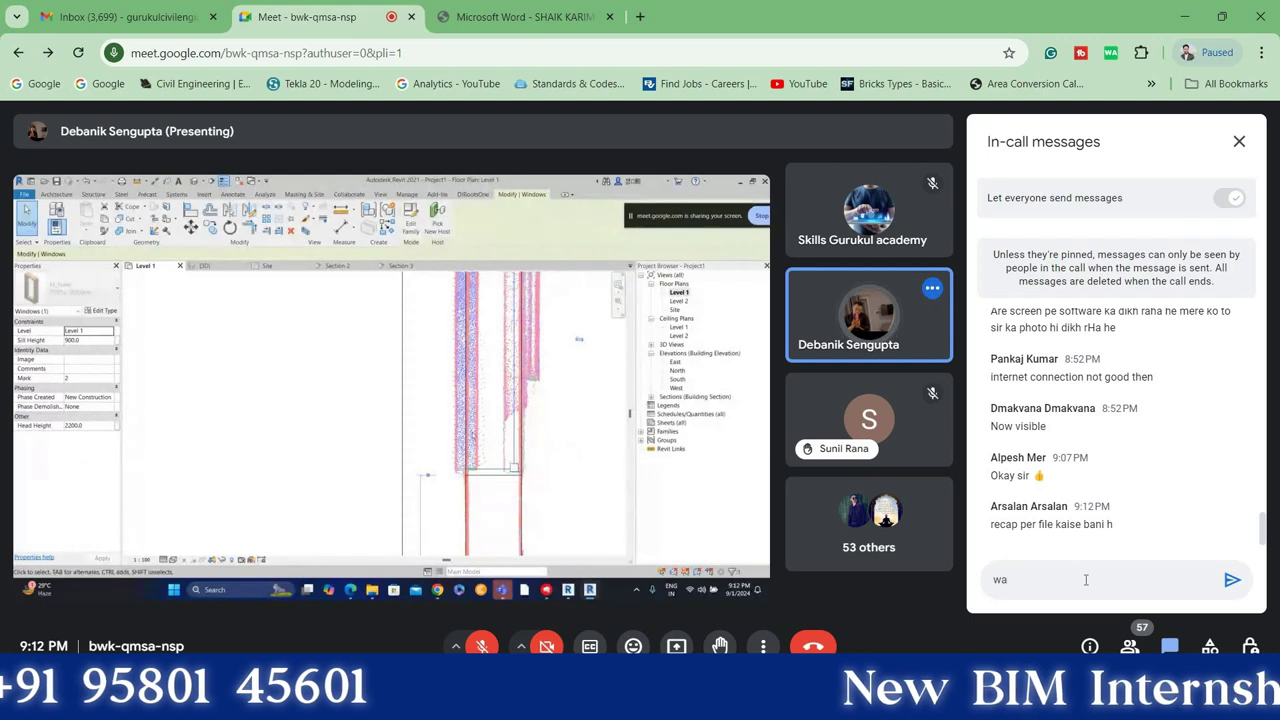
text(it)
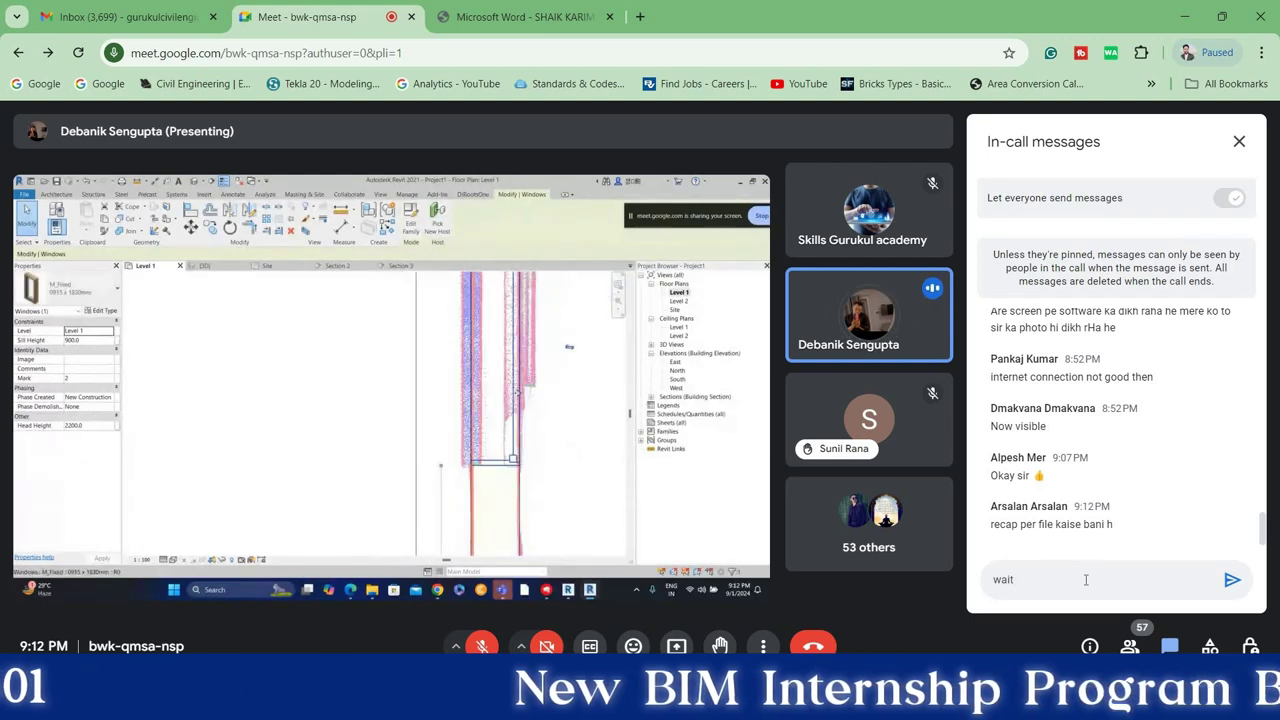
text( sir b)
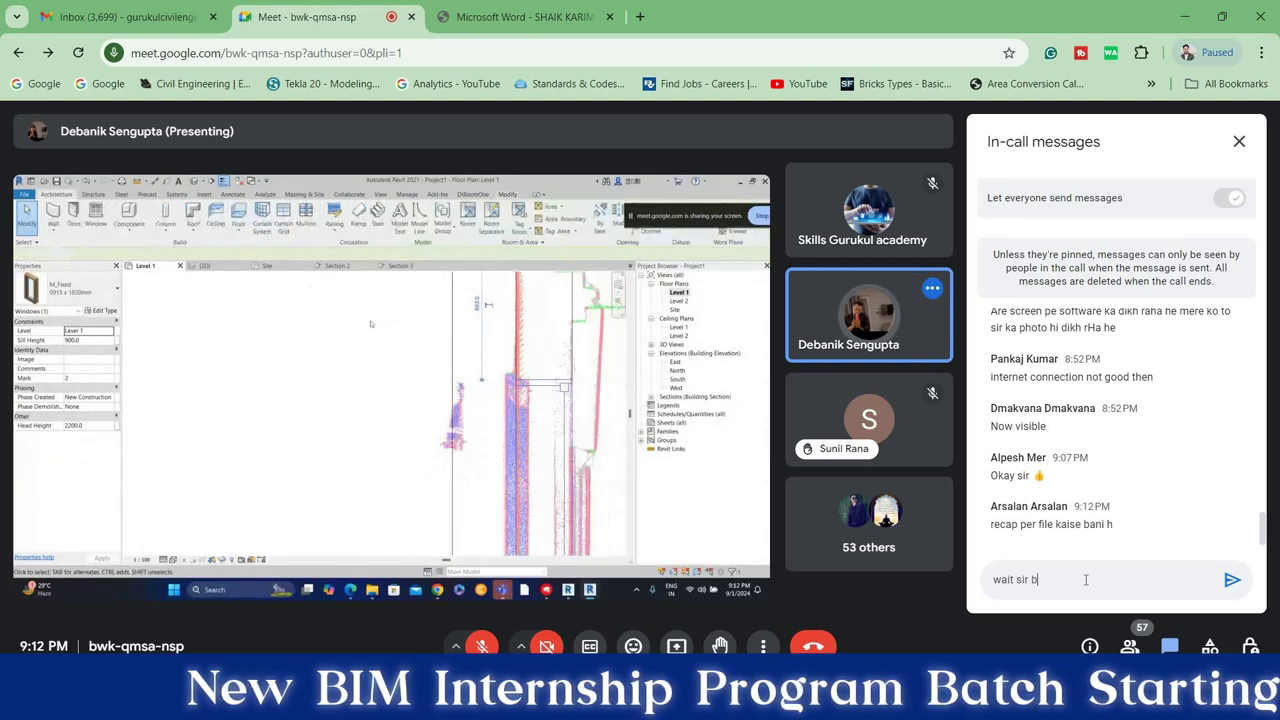
text(tayenge)
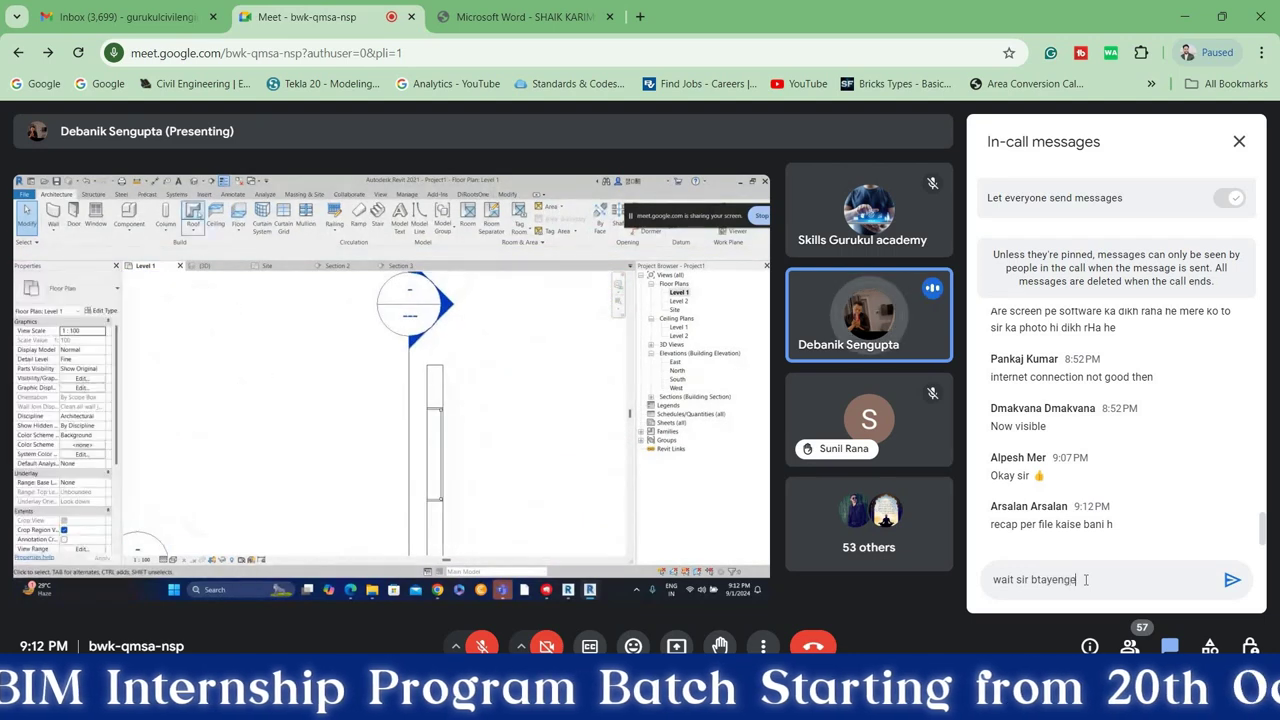
text( abhi)
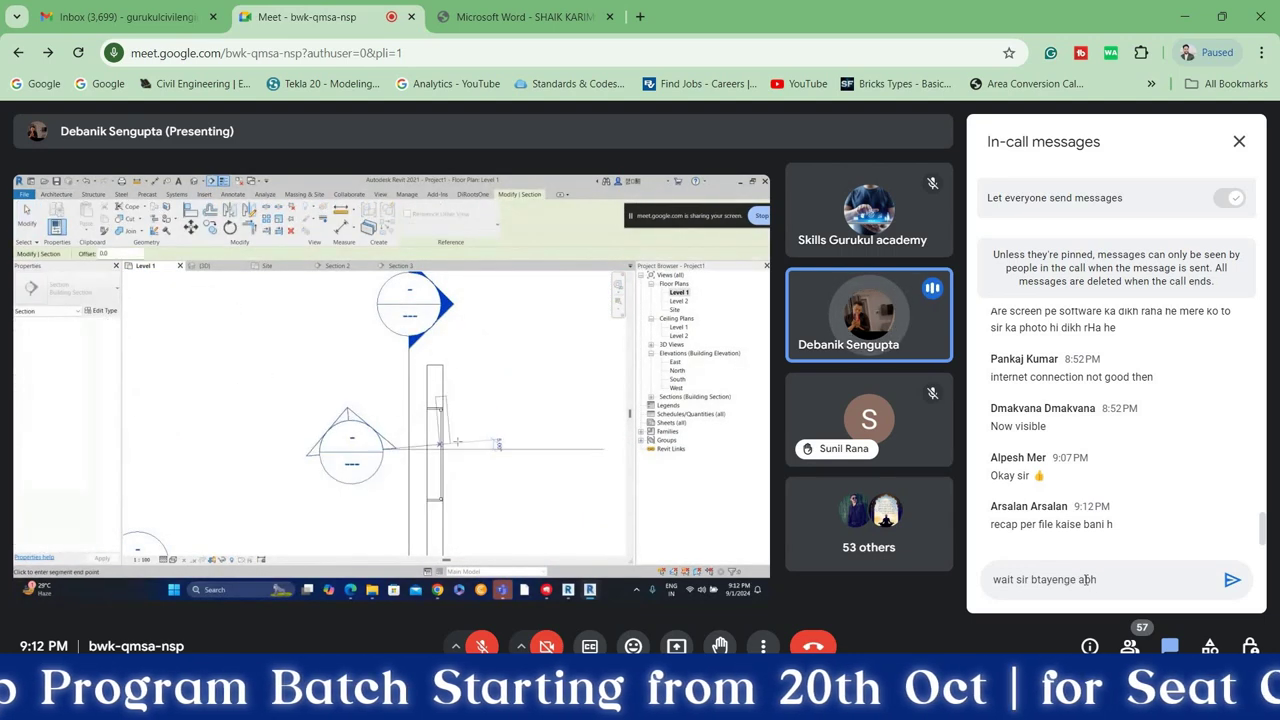
key(Return)
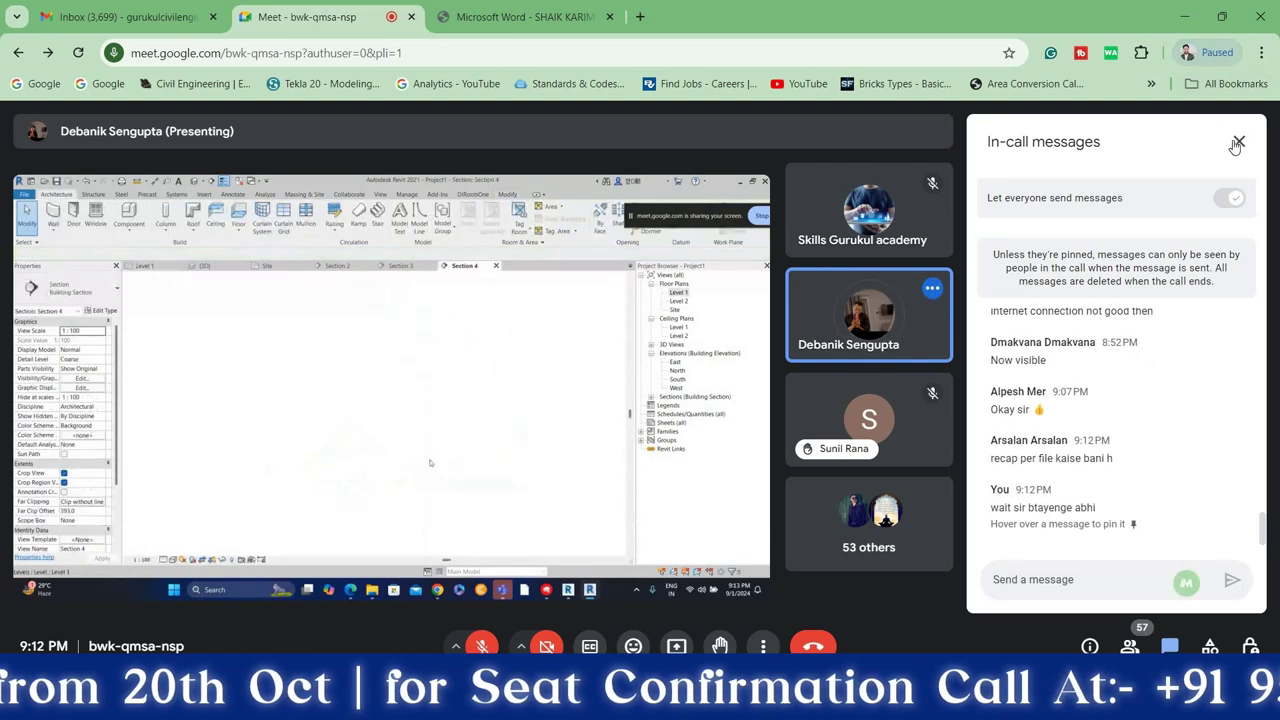
Close the in-call chat panel with Ctrl+Alt+C
key(ctrl+alt+c)
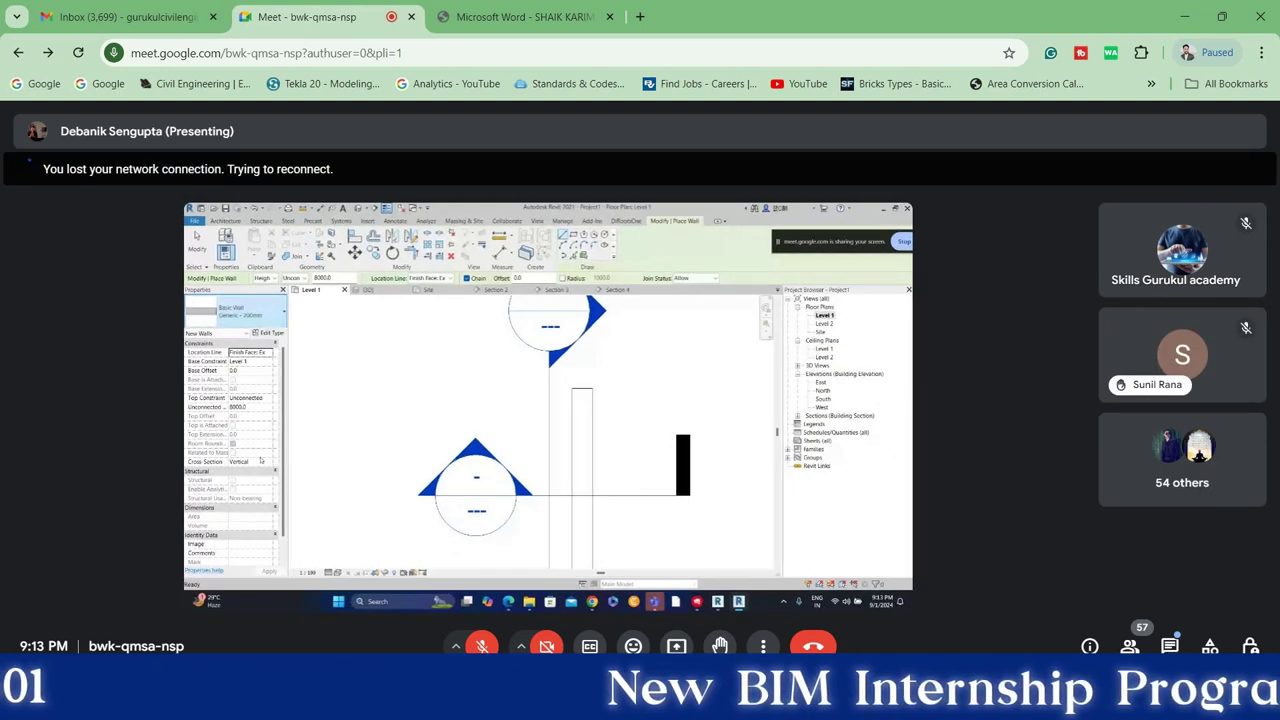
Connect Windows Wi-Fi to the iPhone hotspot and return to the Meet call
key(super+a)
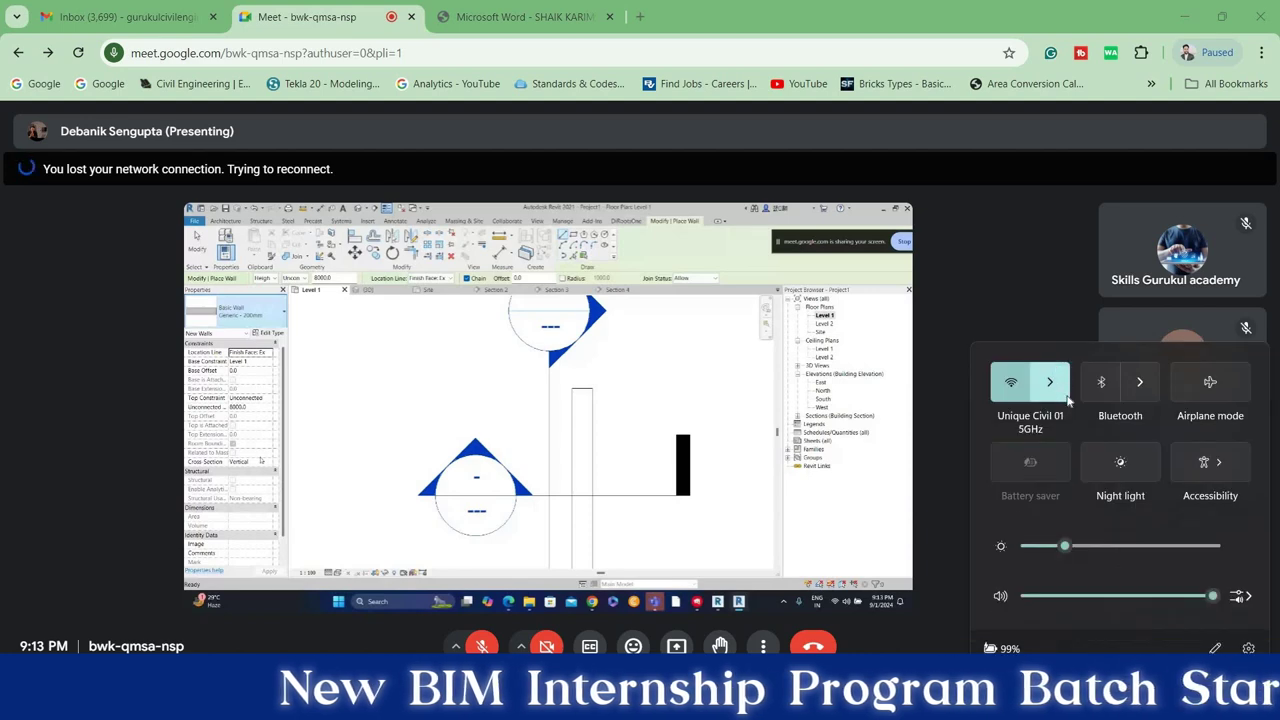
click(1062, 383)
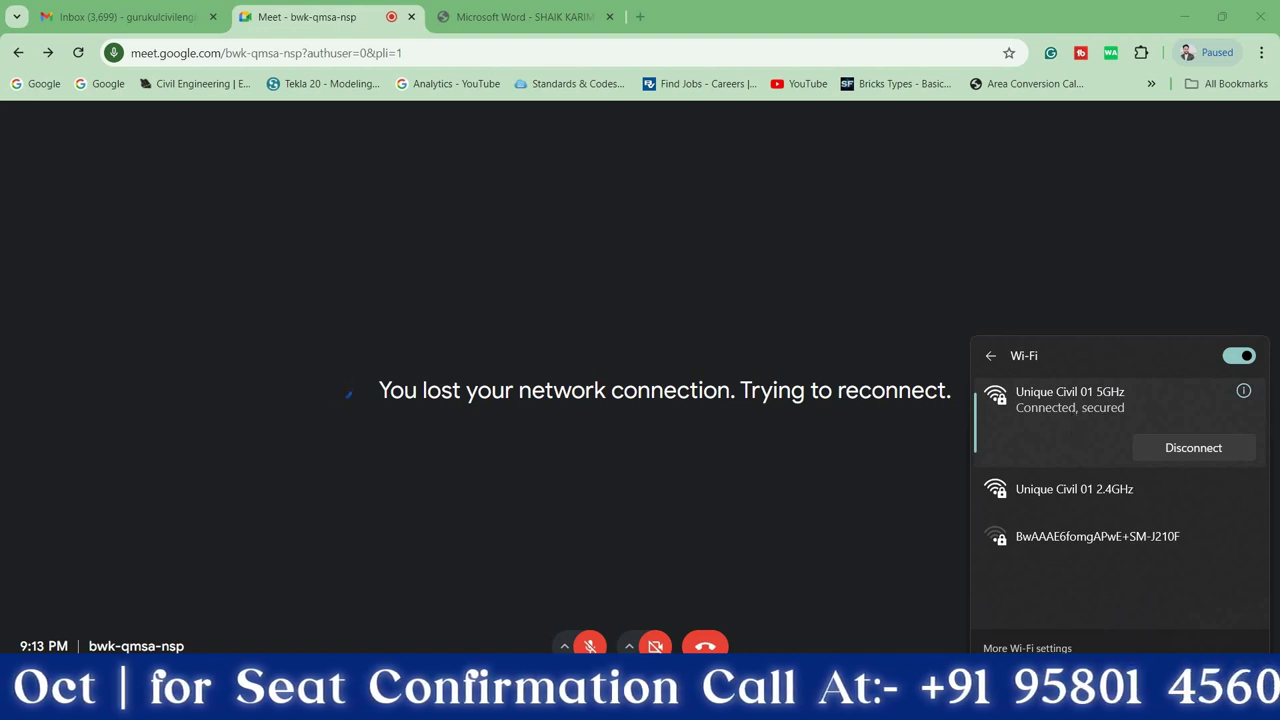
key(Escape)
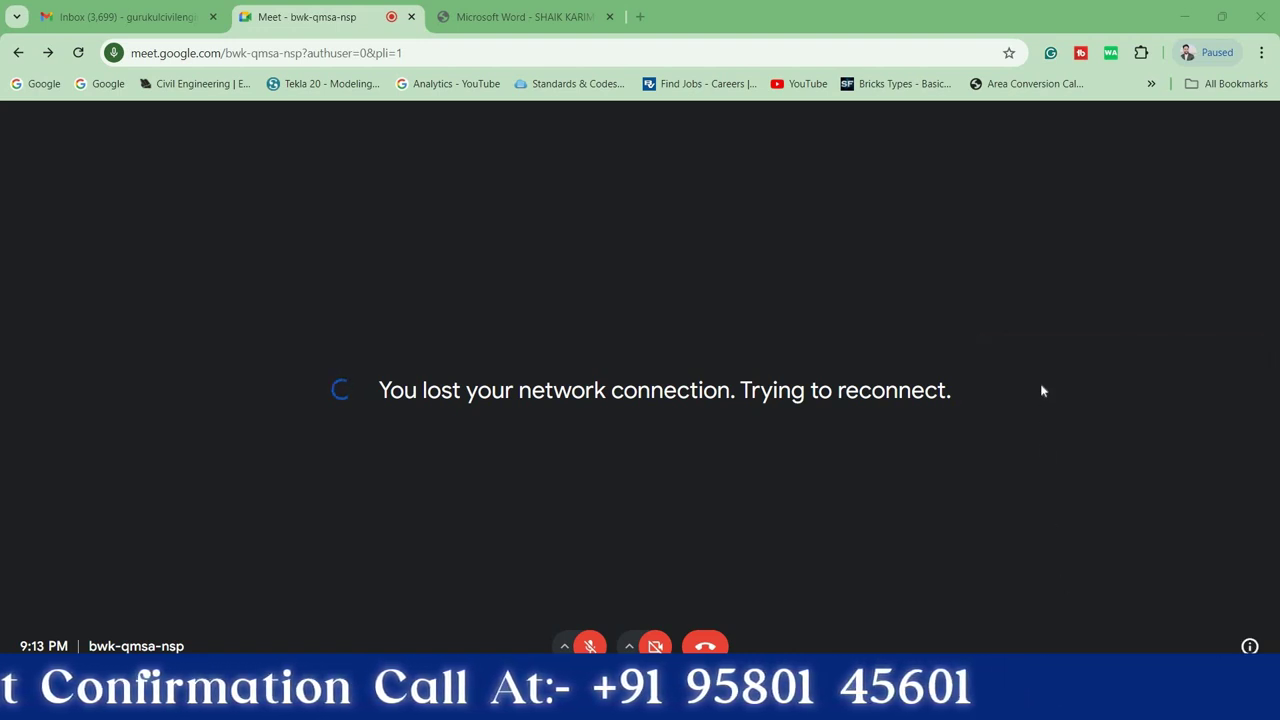
key(super+a)
click(1052, 383)
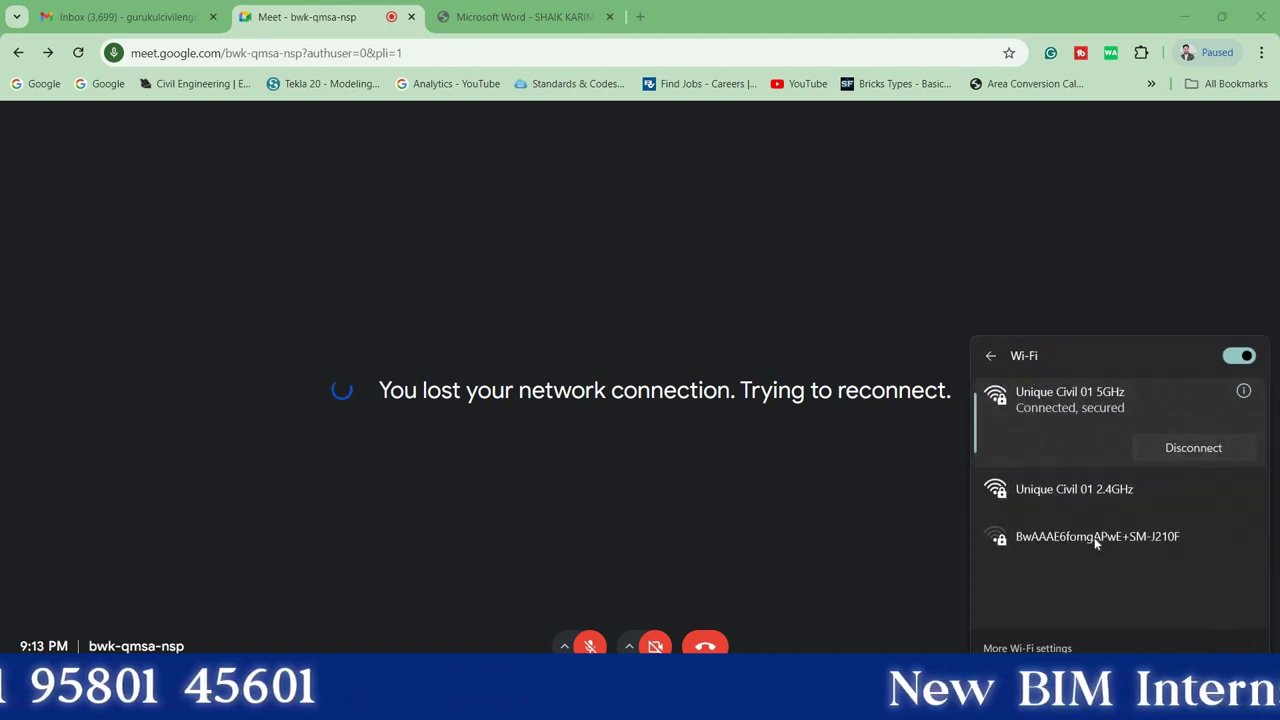
click(1193, 569)
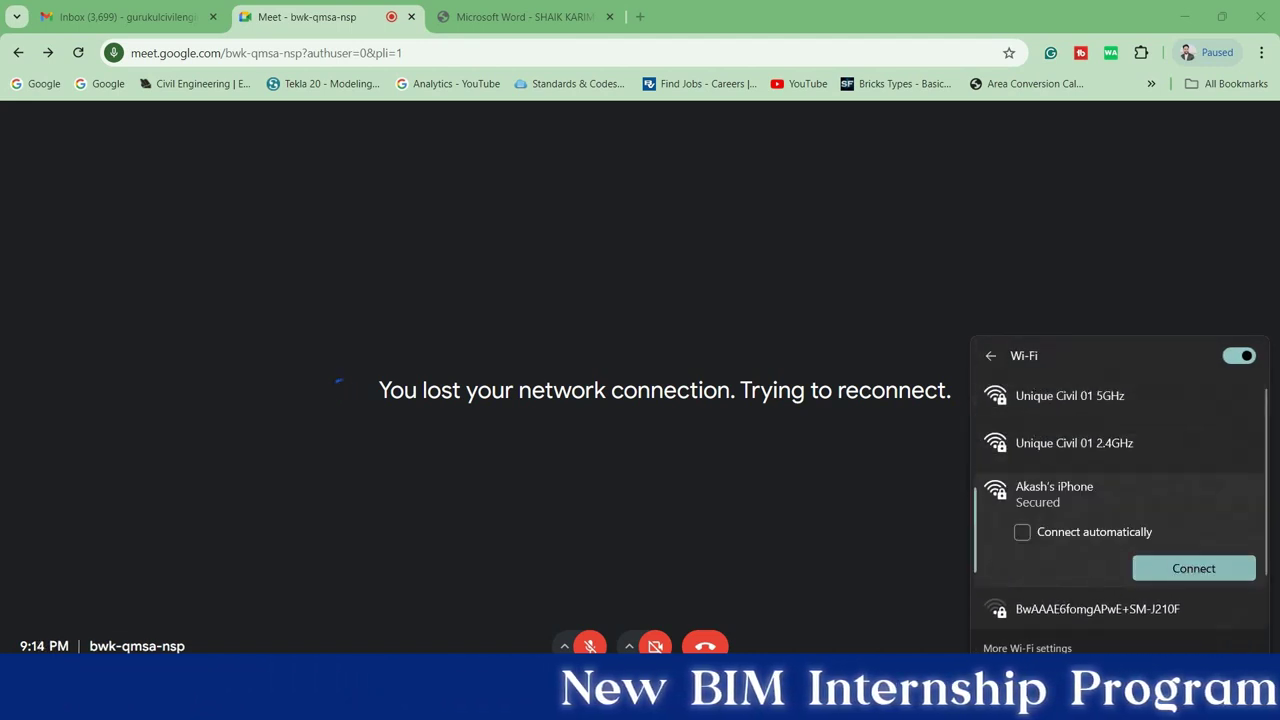
click(1193, 566)
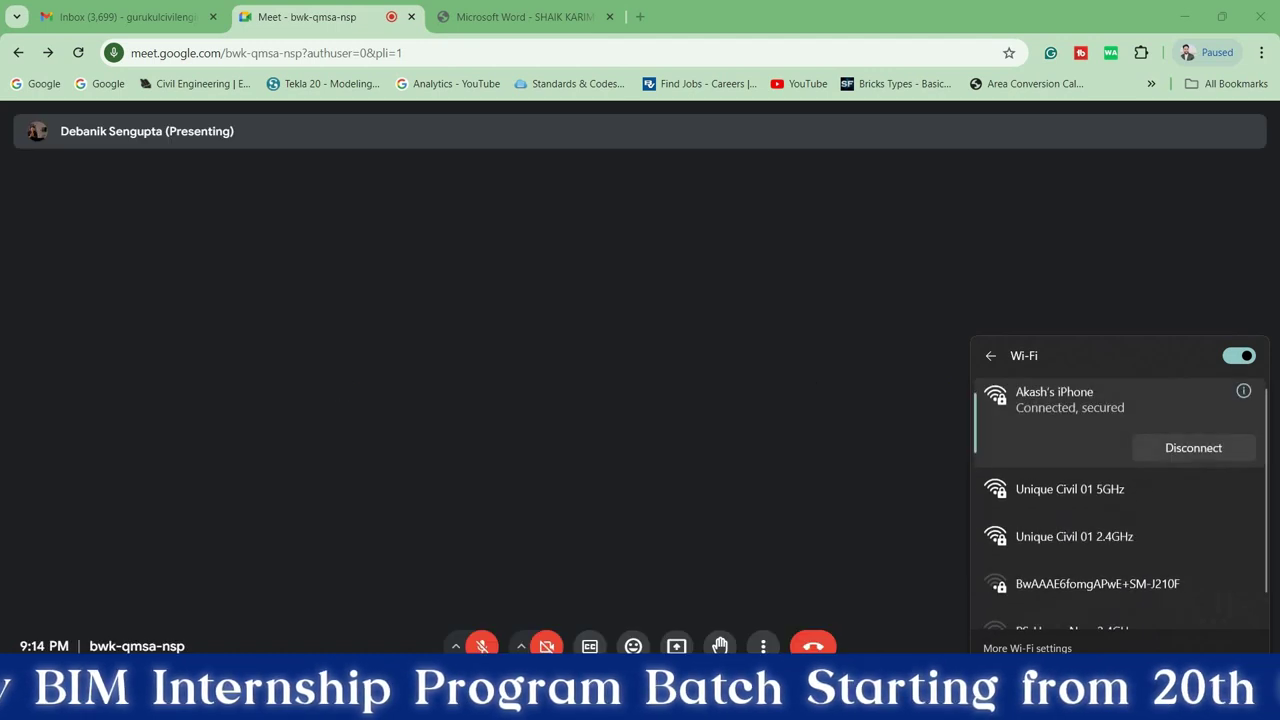
click(847, 515)
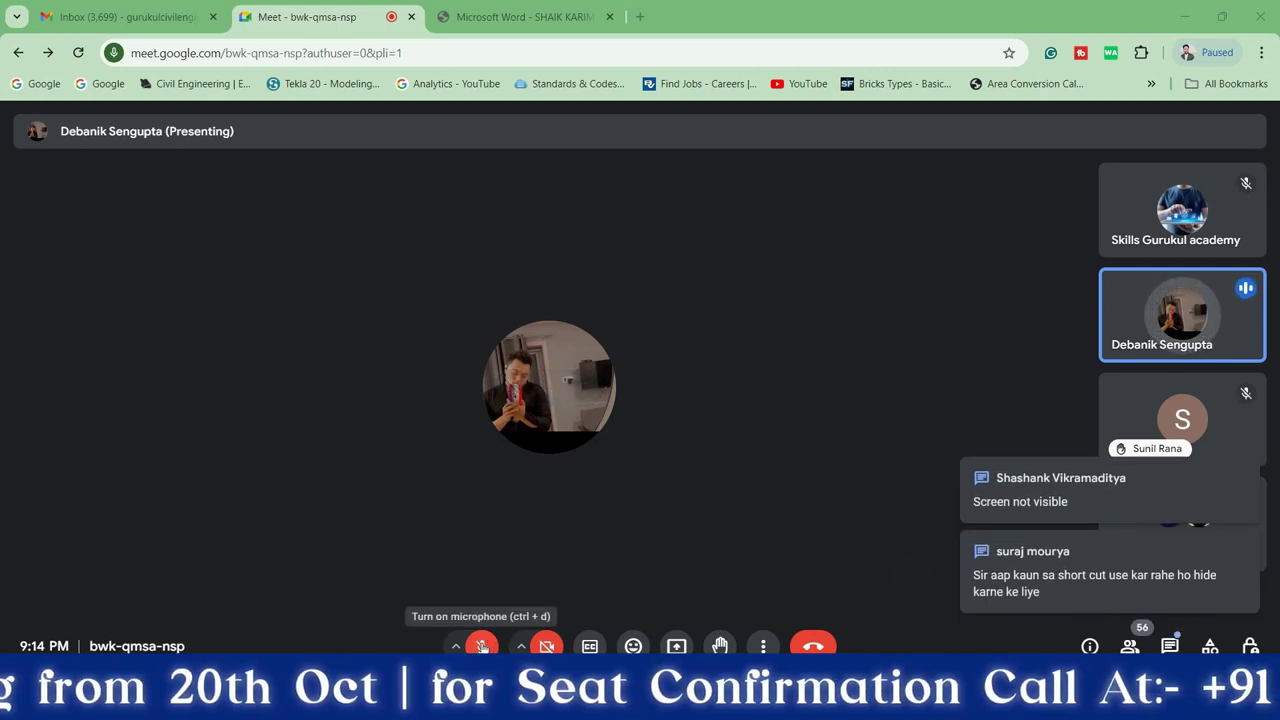
Turn the microphone on, look through the People list, then close it
click(481, 646)
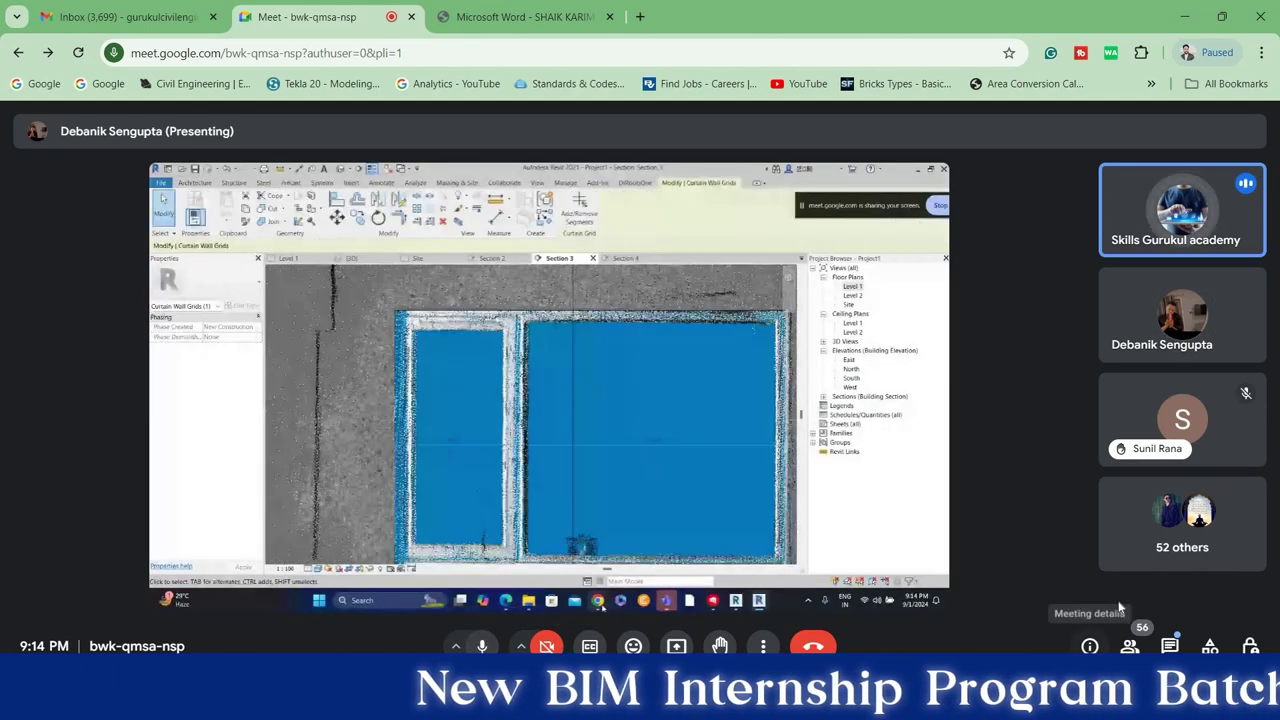
click(1129, 645)
scroll(1122, 507, down, 3)
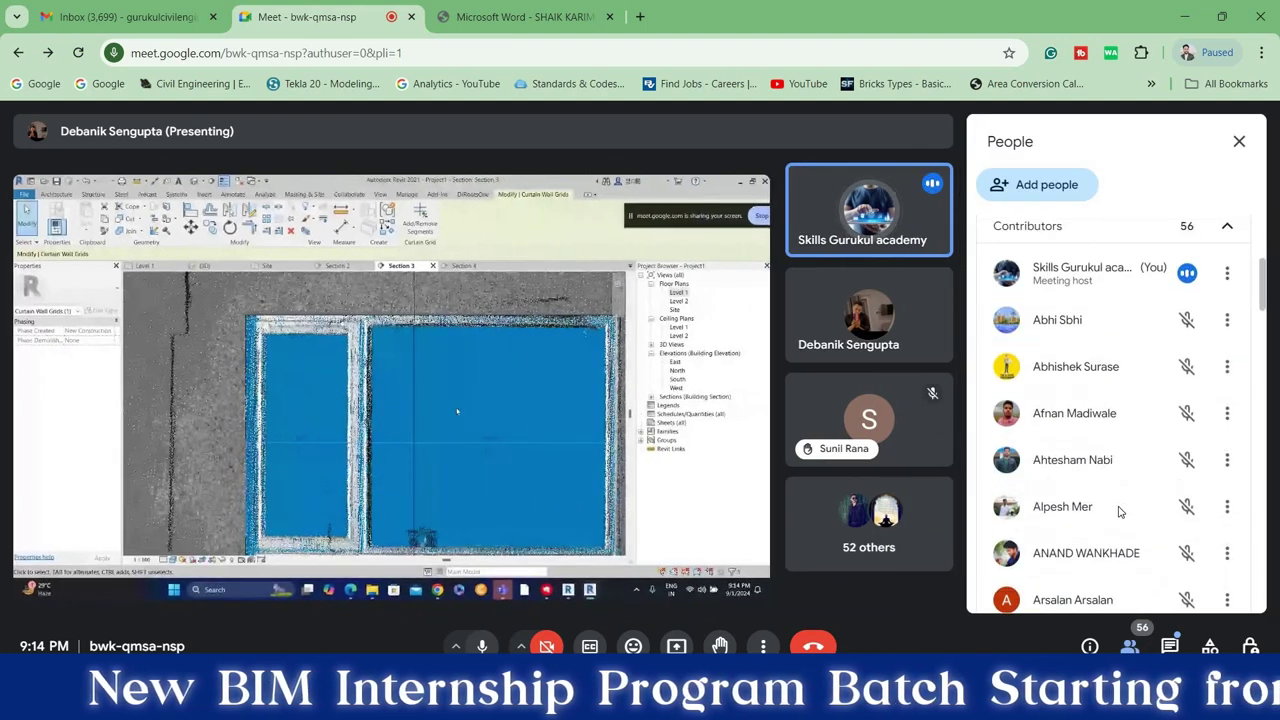
scroll(1120, 508, up, 2)
scroll(1117, 509, up, 1)
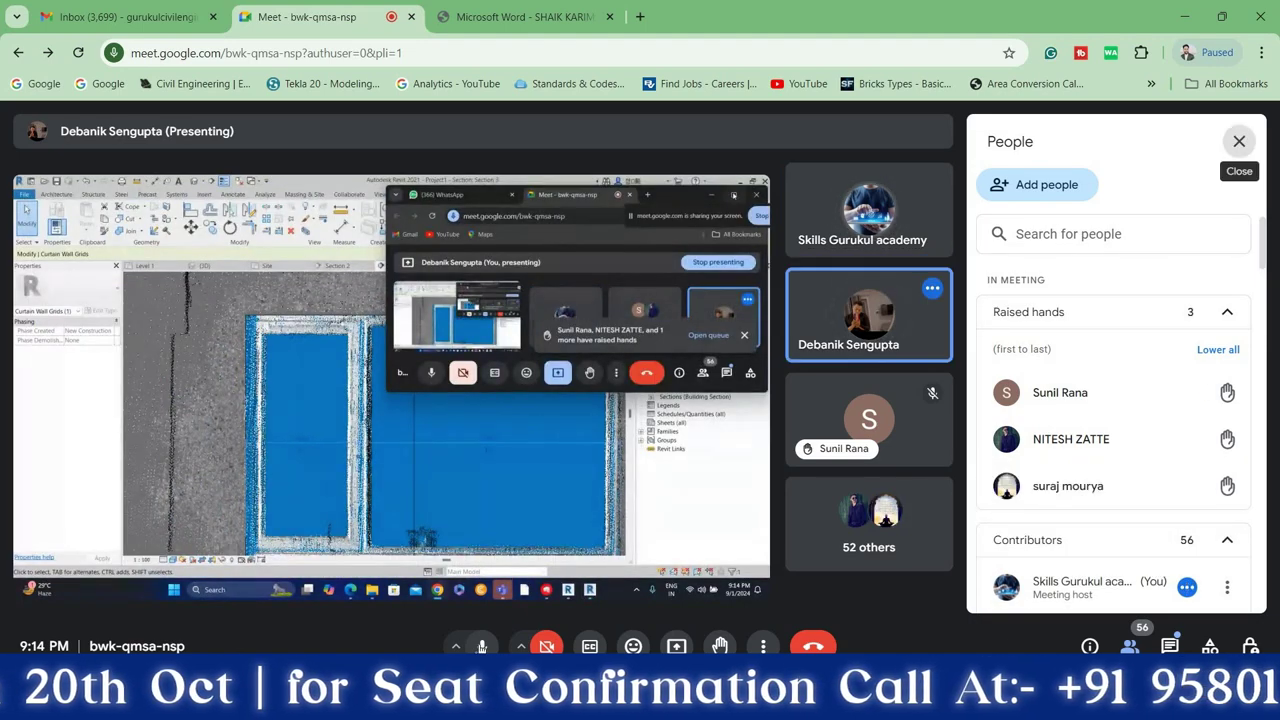
click(1239, 141)
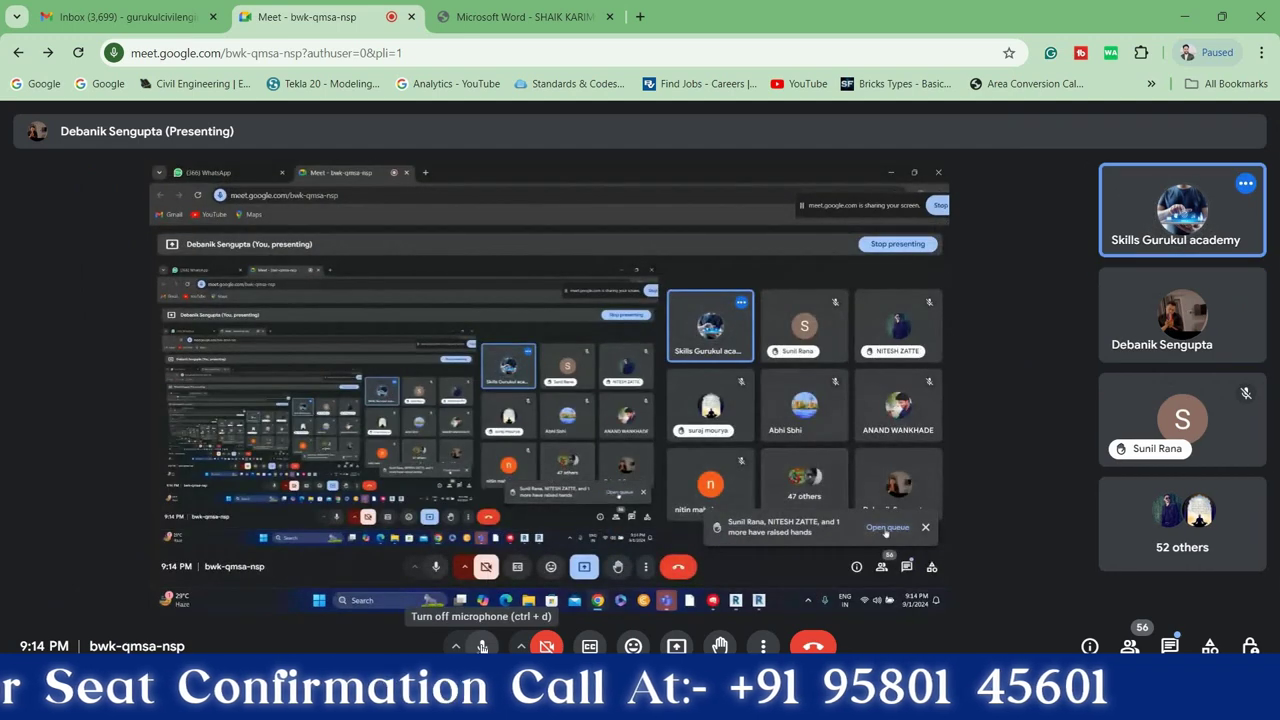
Toggle the microphone off, on, and off again, leaving it muted
click(482, 645)
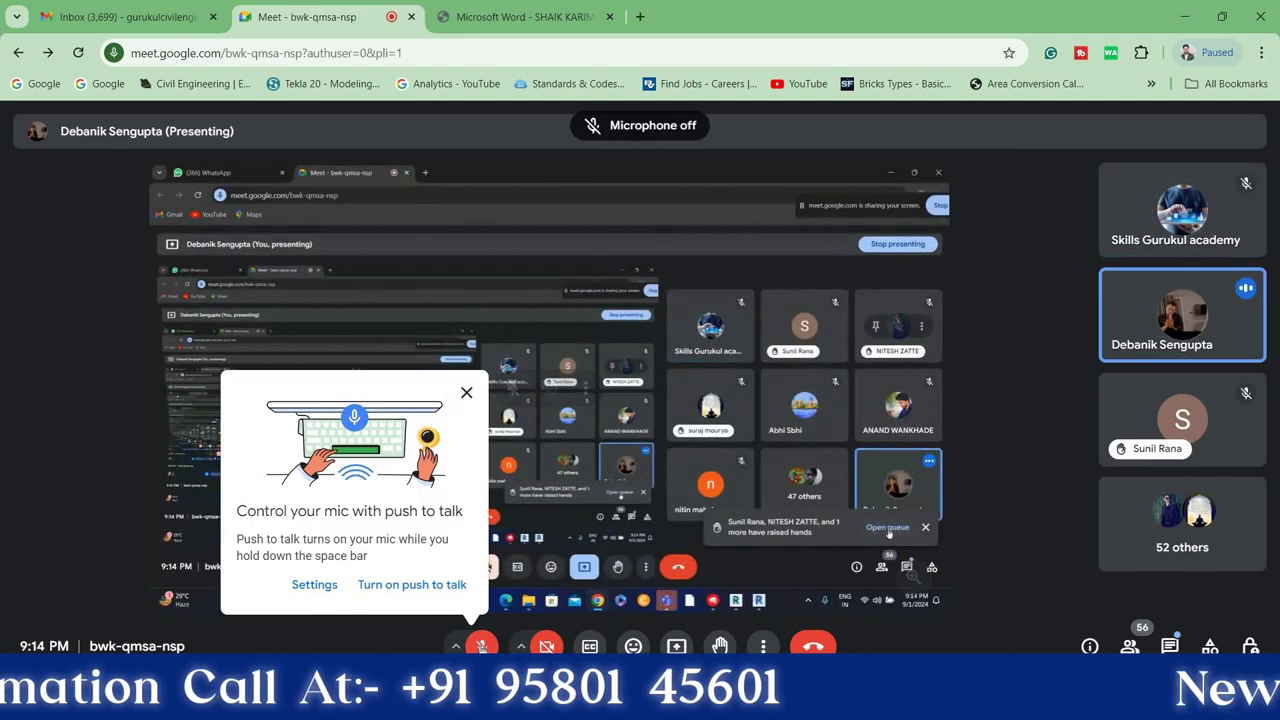
click(482, 645)
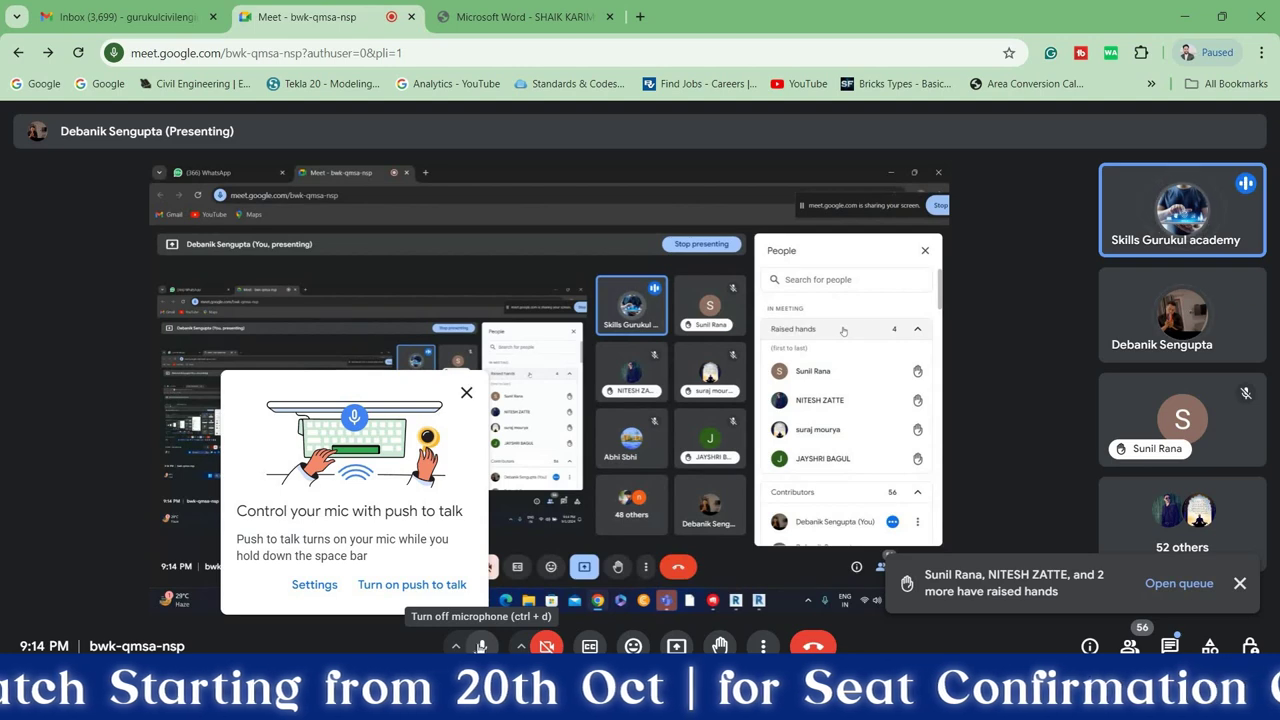
click(481, 645)
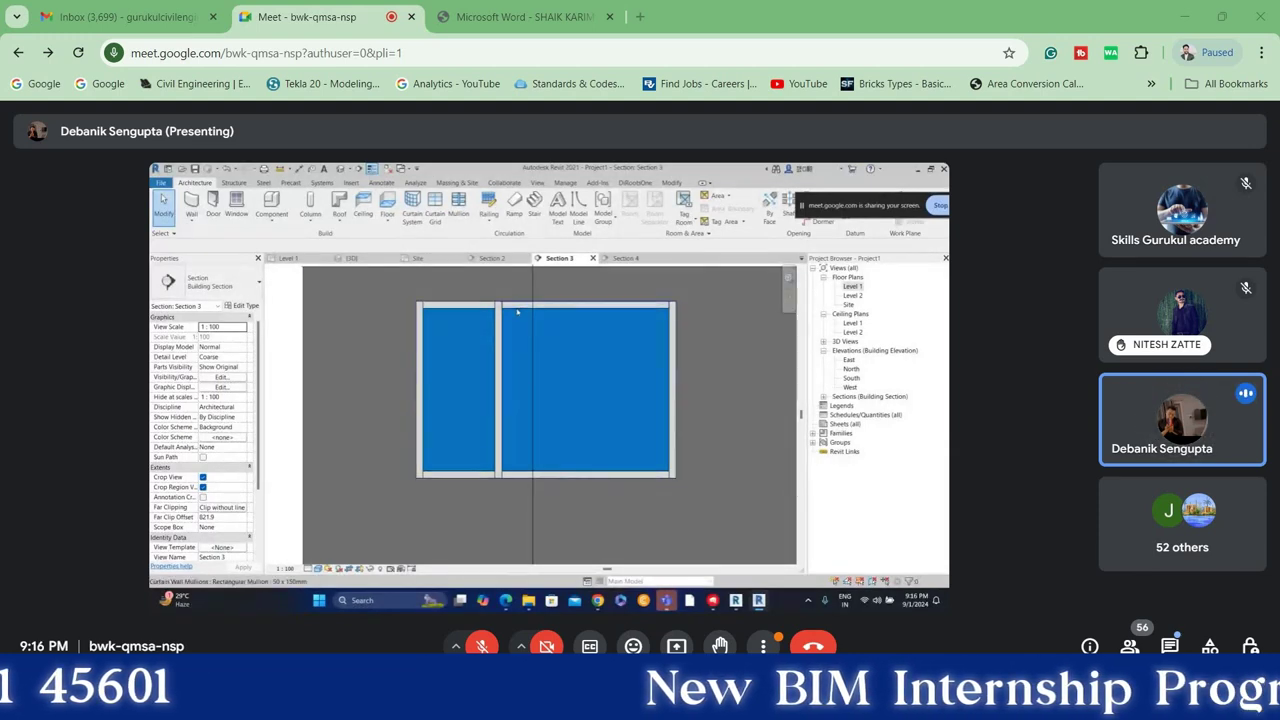
Set the rectangular mullion type's Width on side 1 and side 2 to 50
click(589, 302)
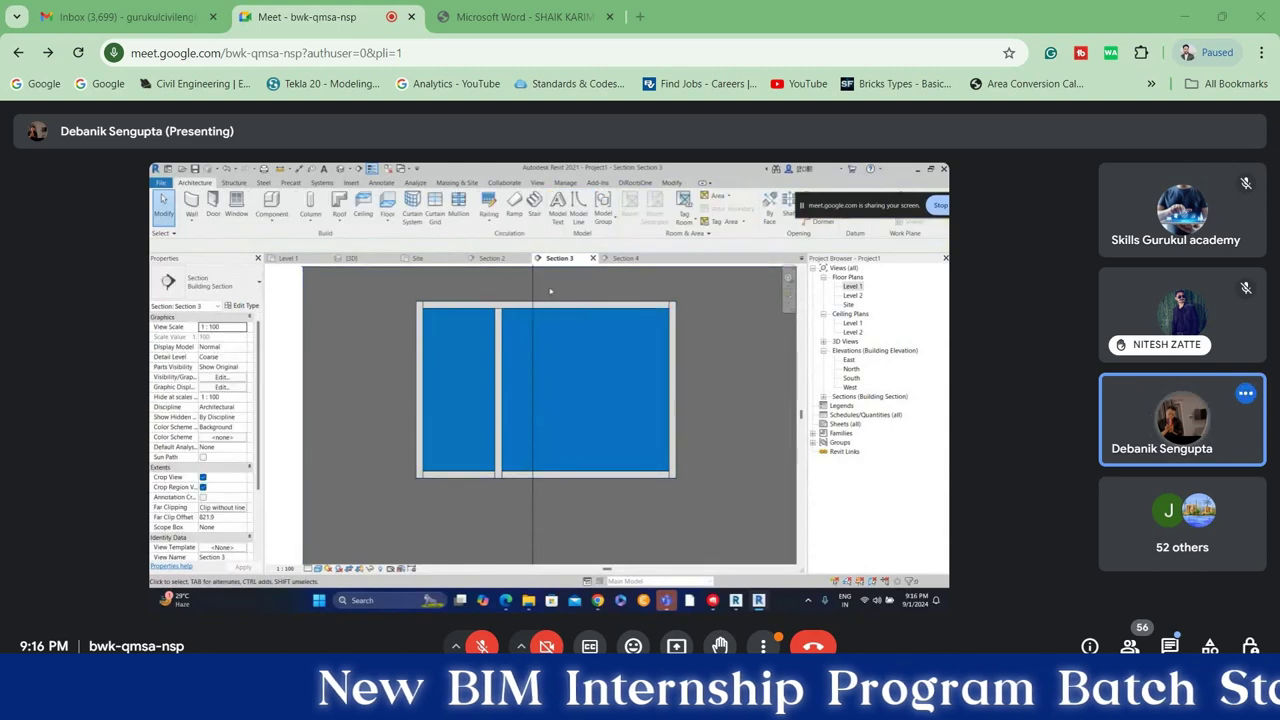
click(585, 474)
click(500, 418)
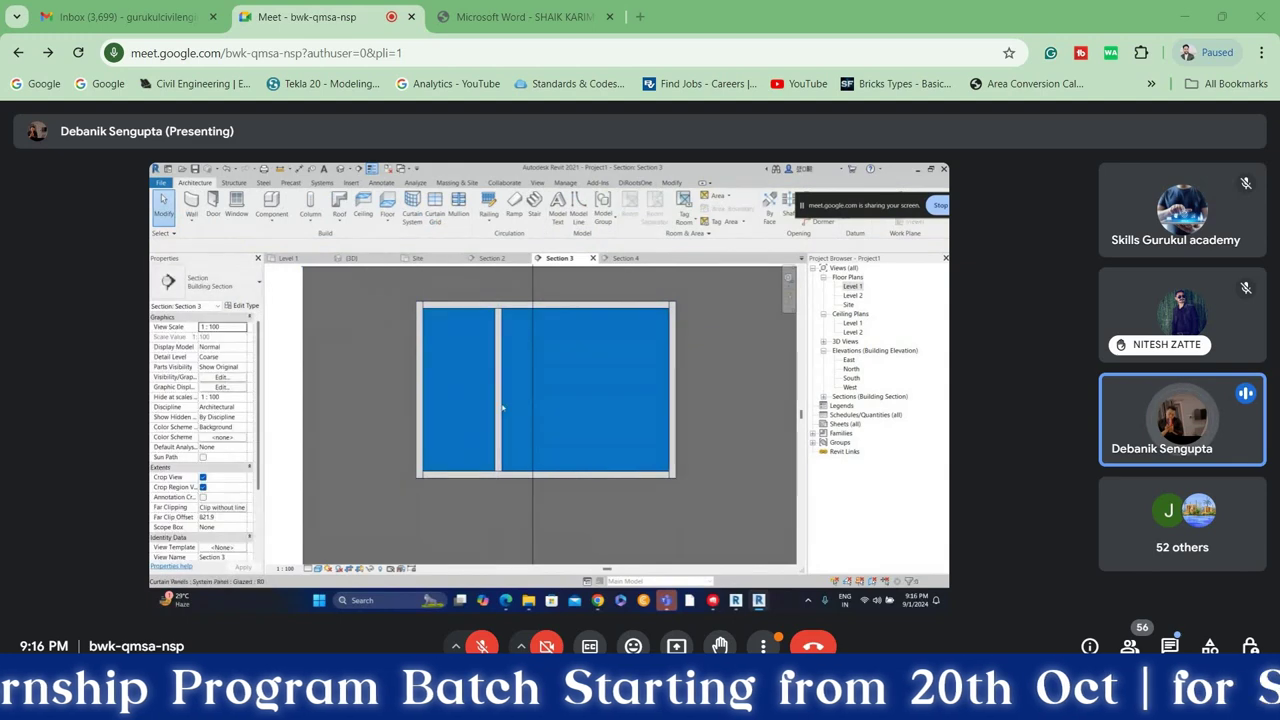
click(499, 418)
click(246, 305)
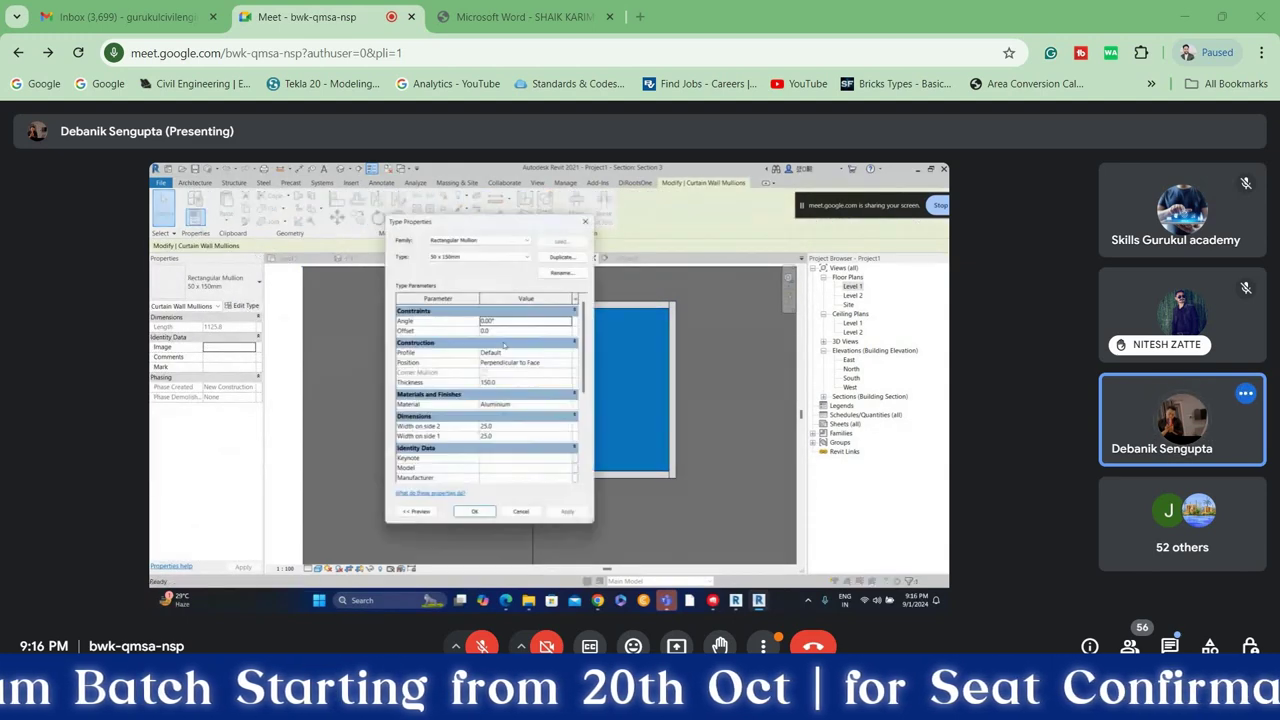
click(502, 428)
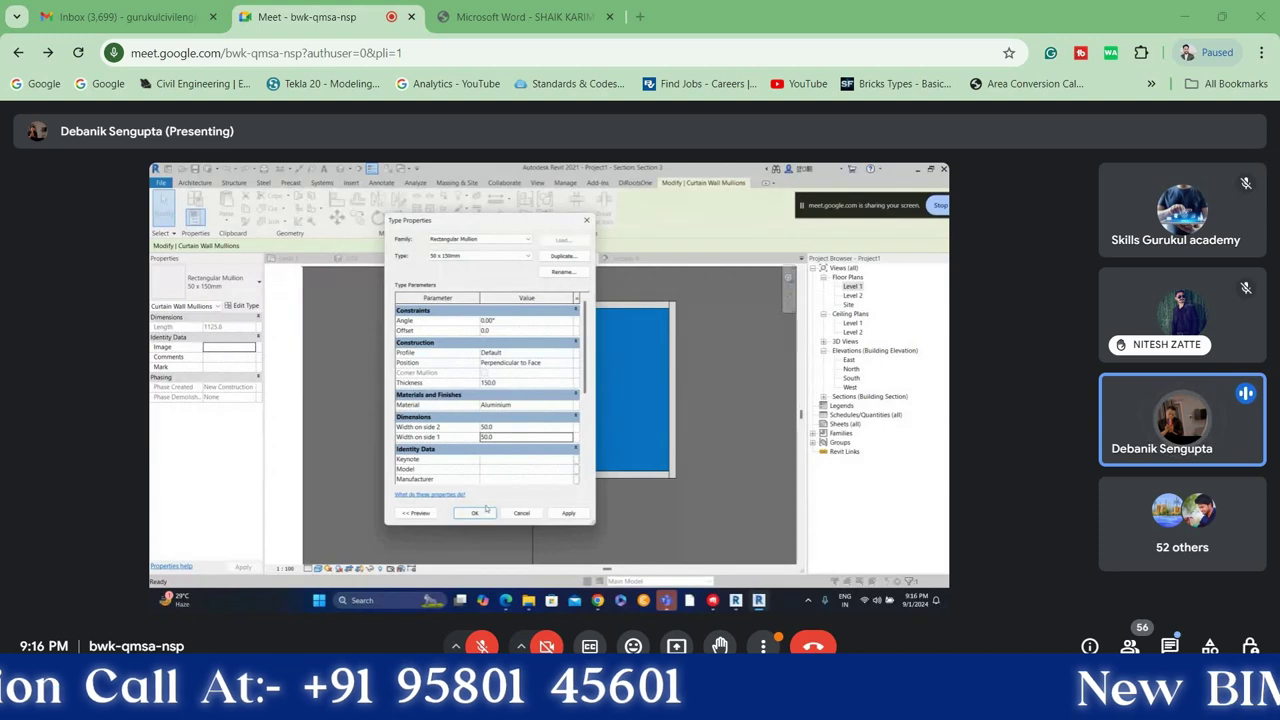
click(484, 512)
key(Escape)
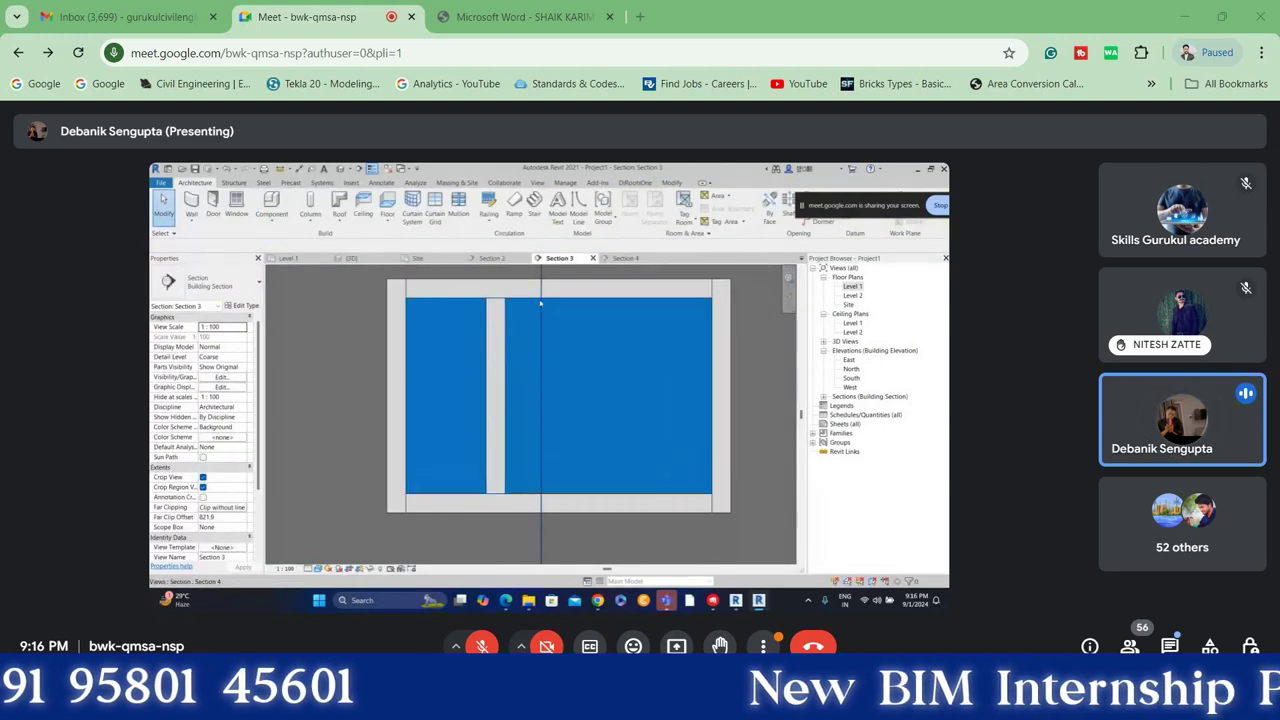
scroll(508, 370, down, 2)
click(500, 343)
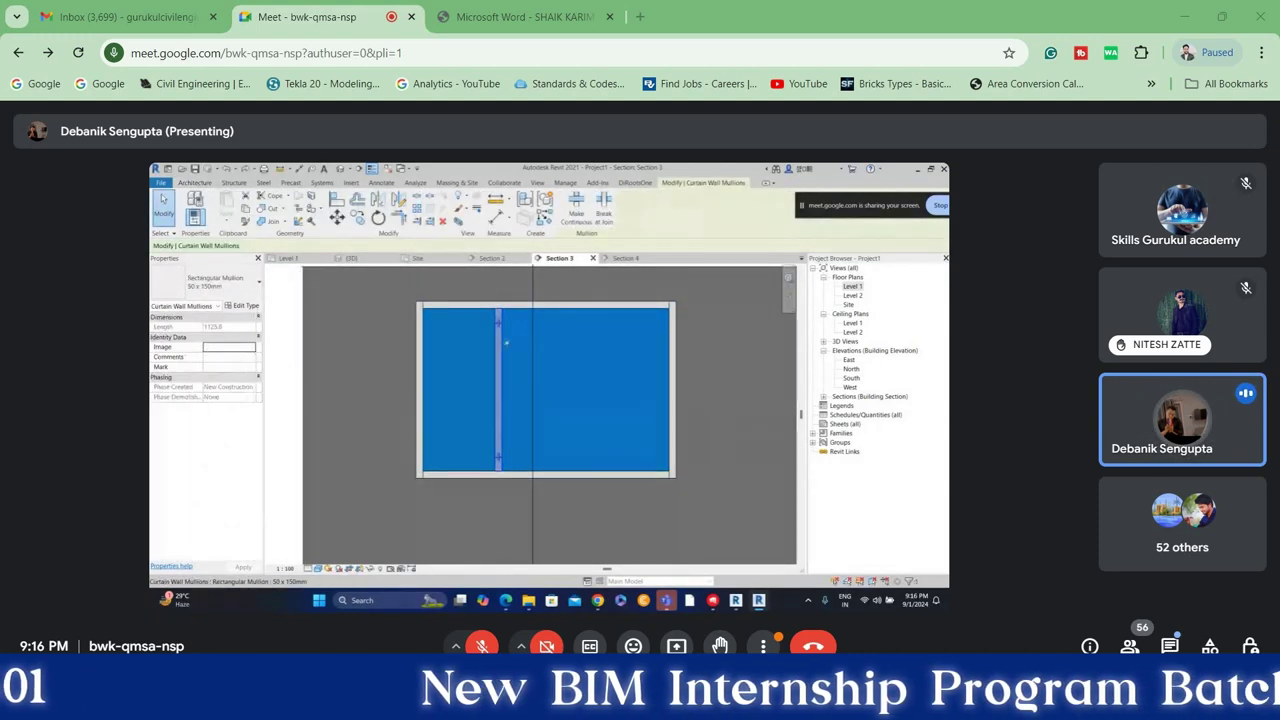
key(Escape)
scroll(435, 320, up, 1)
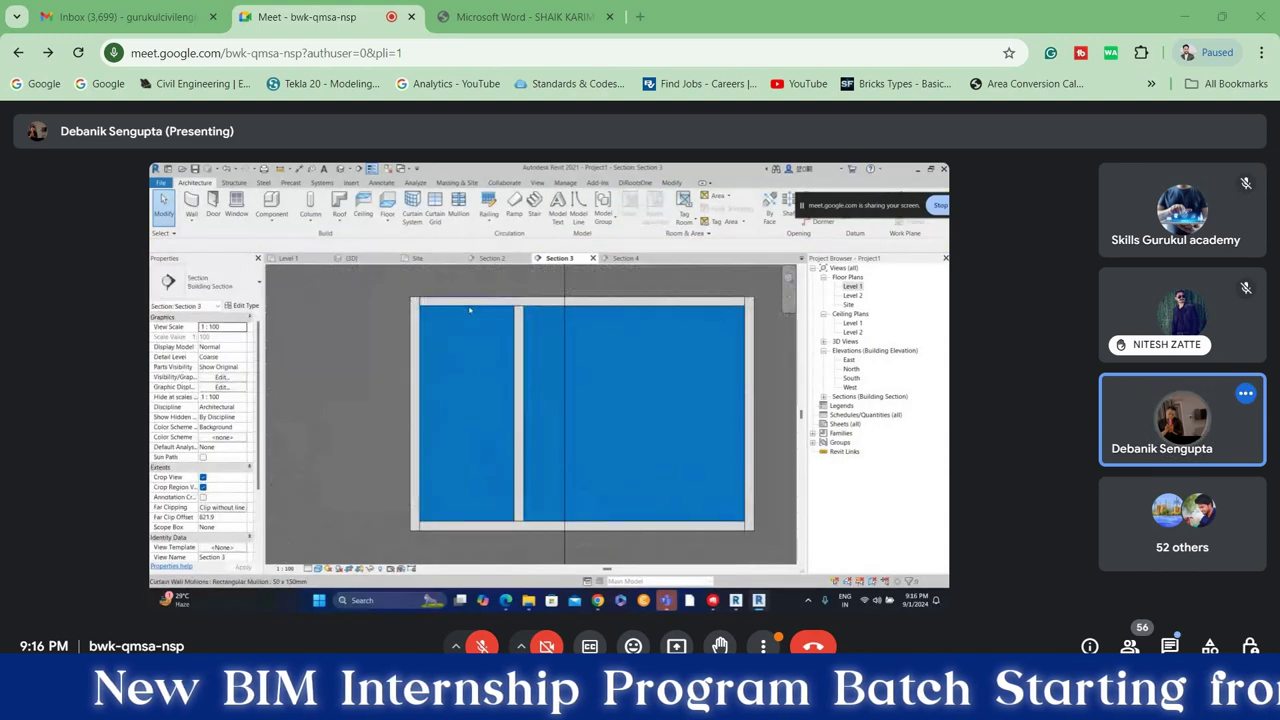
click(469, 309)
click(210, 283)
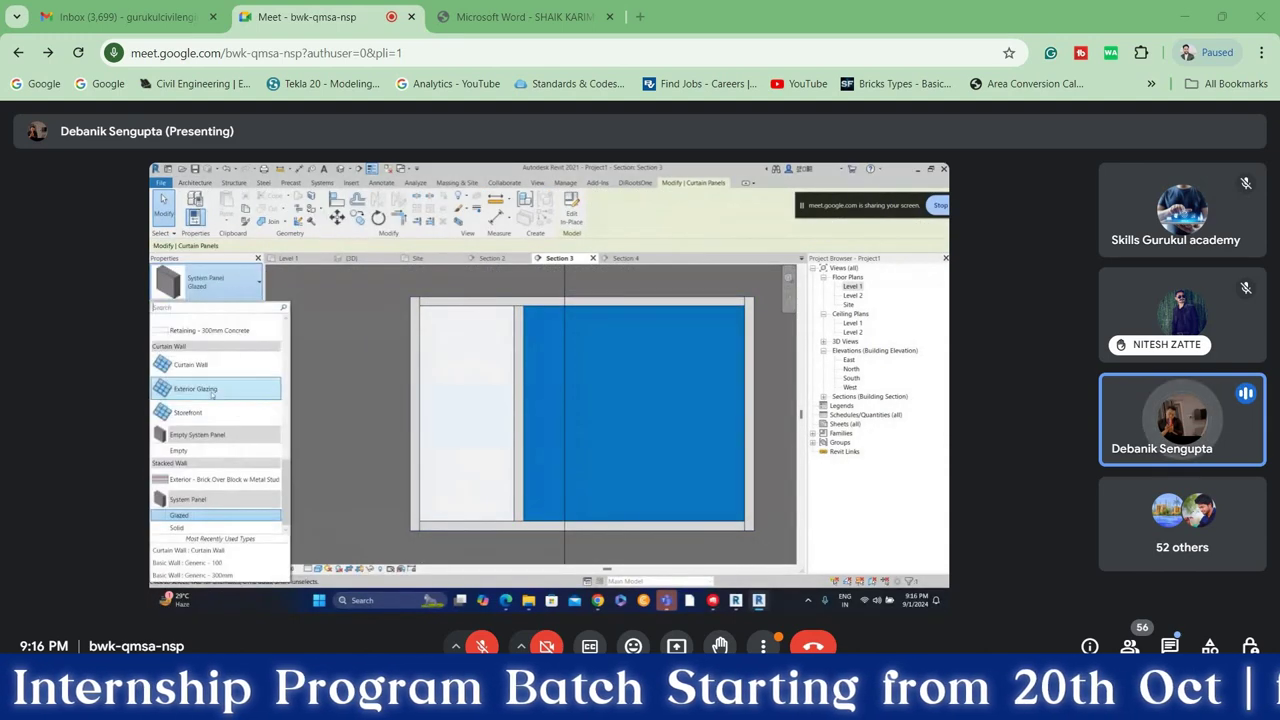
scroll(200, 497, up, 2)
scroll(205, 497, up, 2)
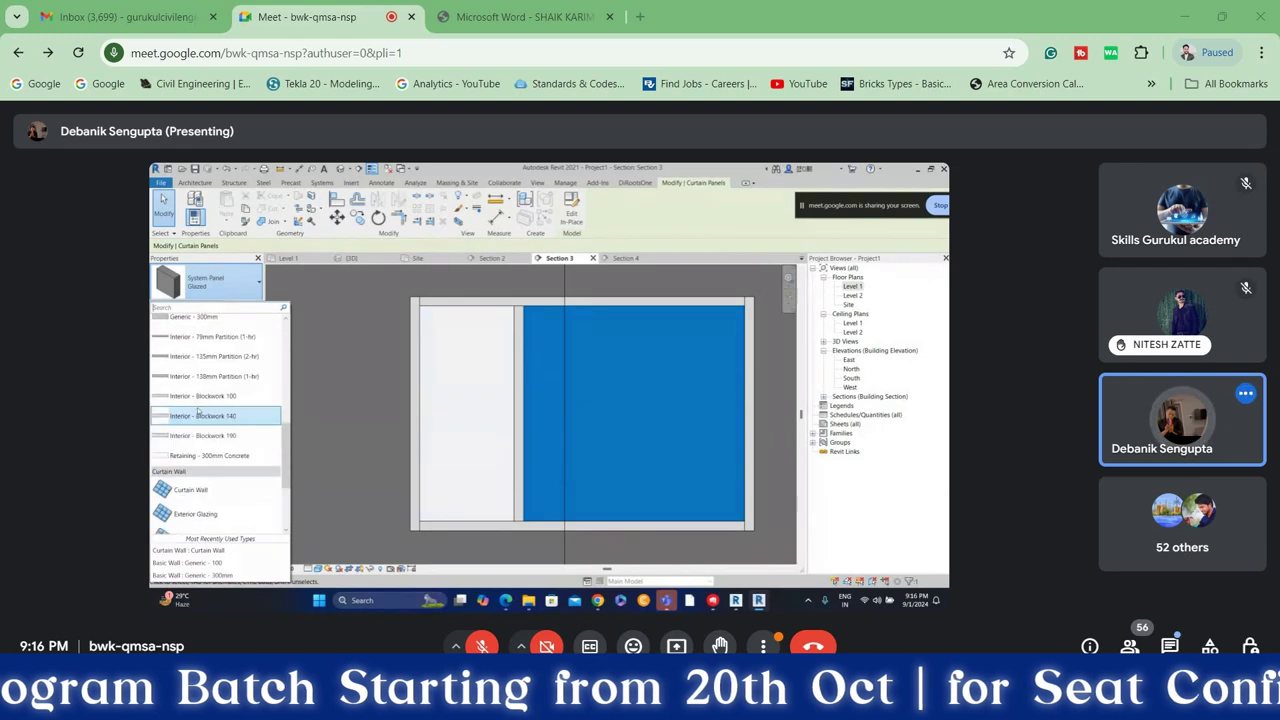
scroll(218, 498, down, 4)
click(218, 514)
key(Escape)
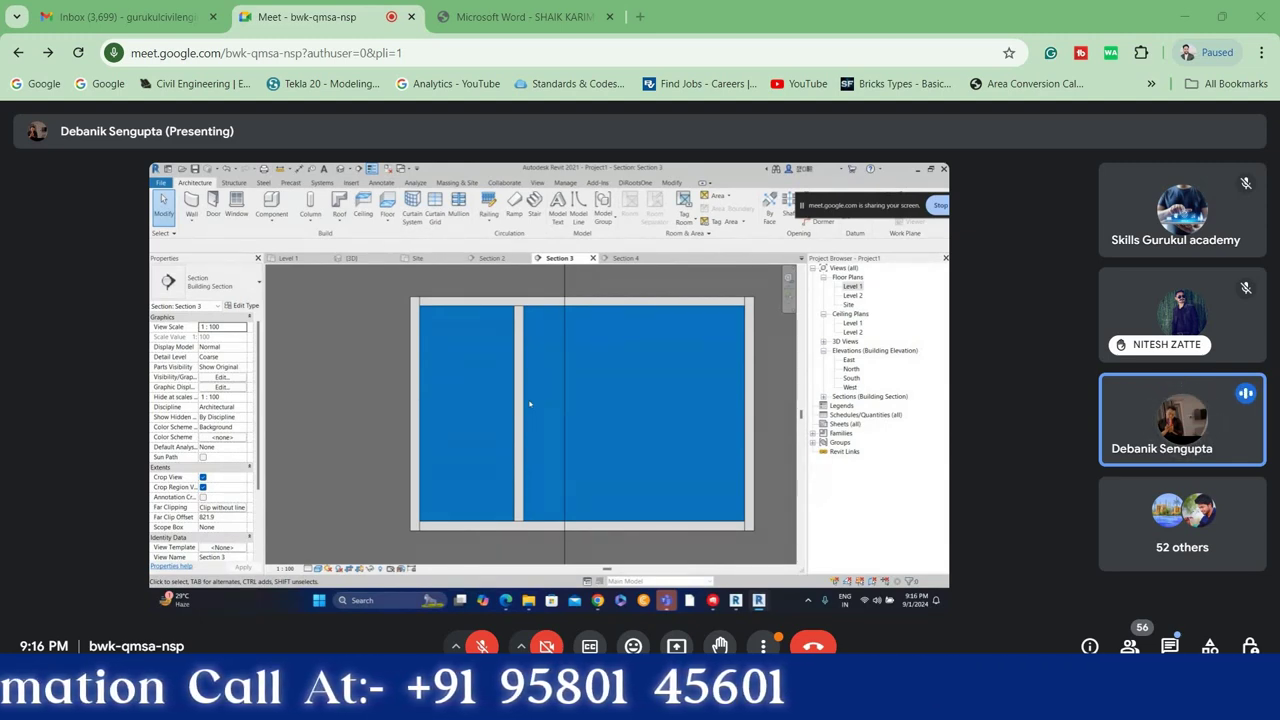
On the Level 1 plan, draw a Generic - 200mm wall across the point cloud
scroll(530, 402, down, 3)
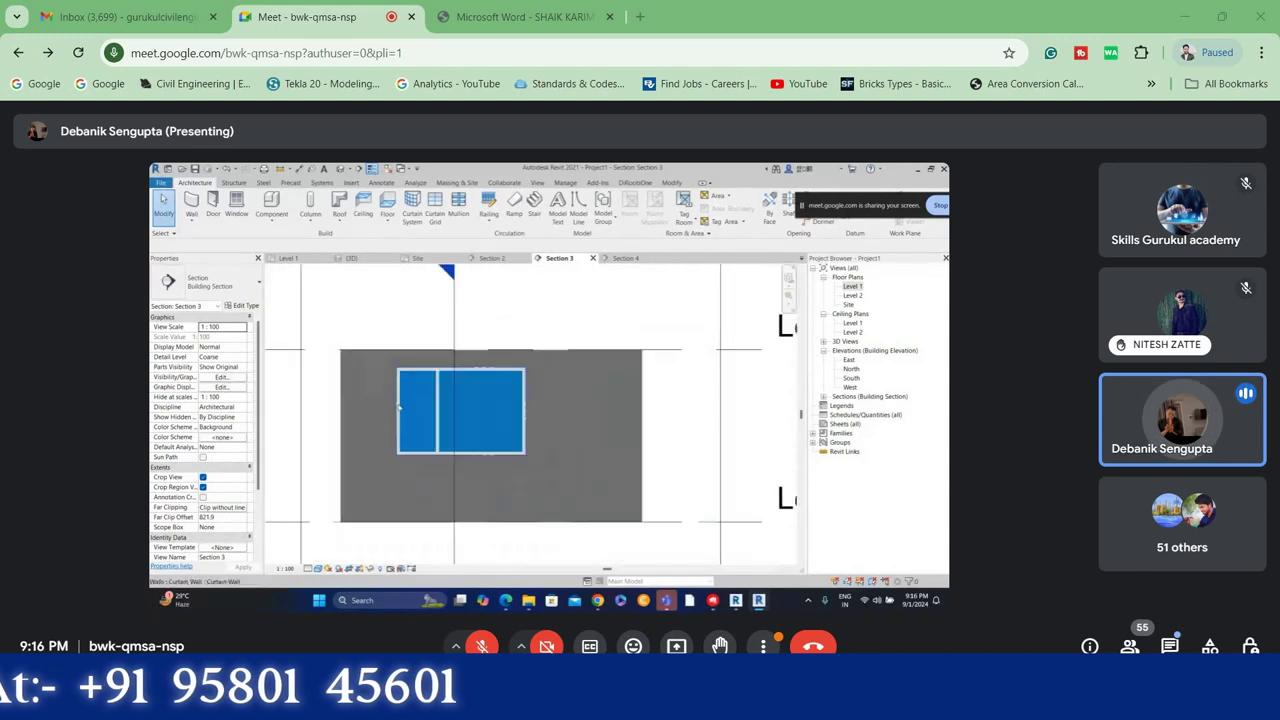
double_click(855, 288)
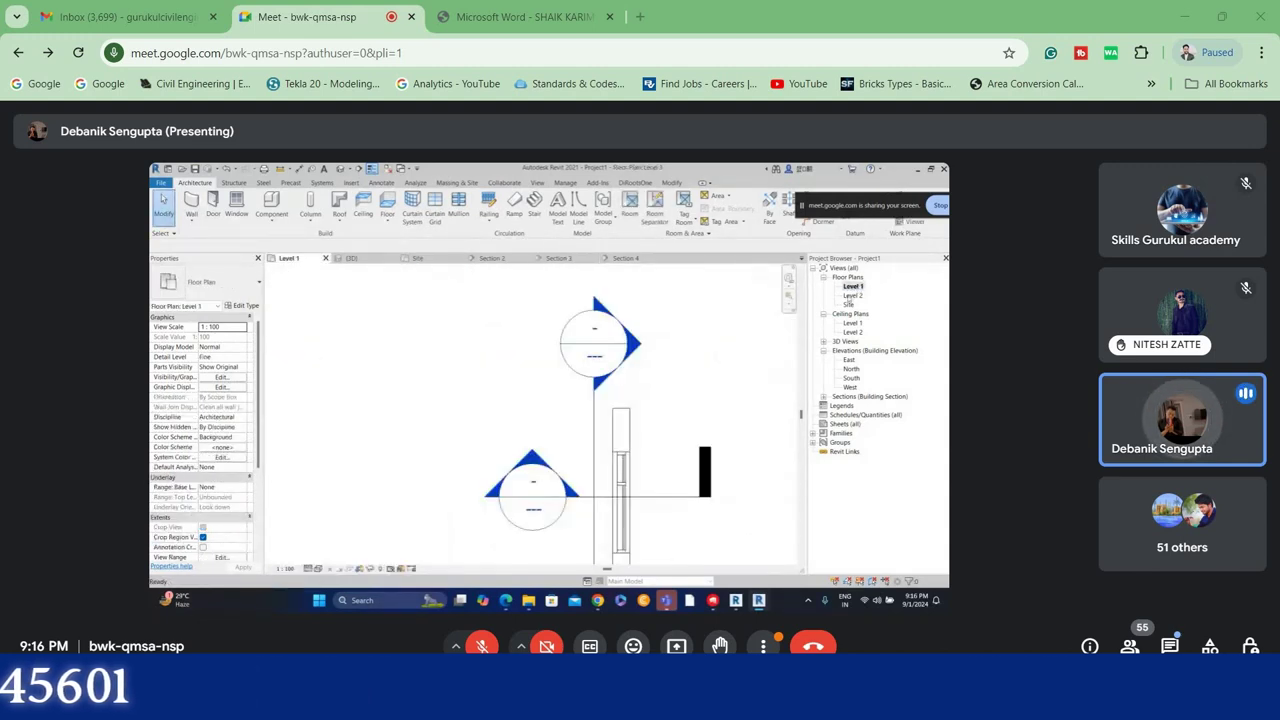
scroll(505, 432, down, 2)
scroll(505, 432, down, 2)
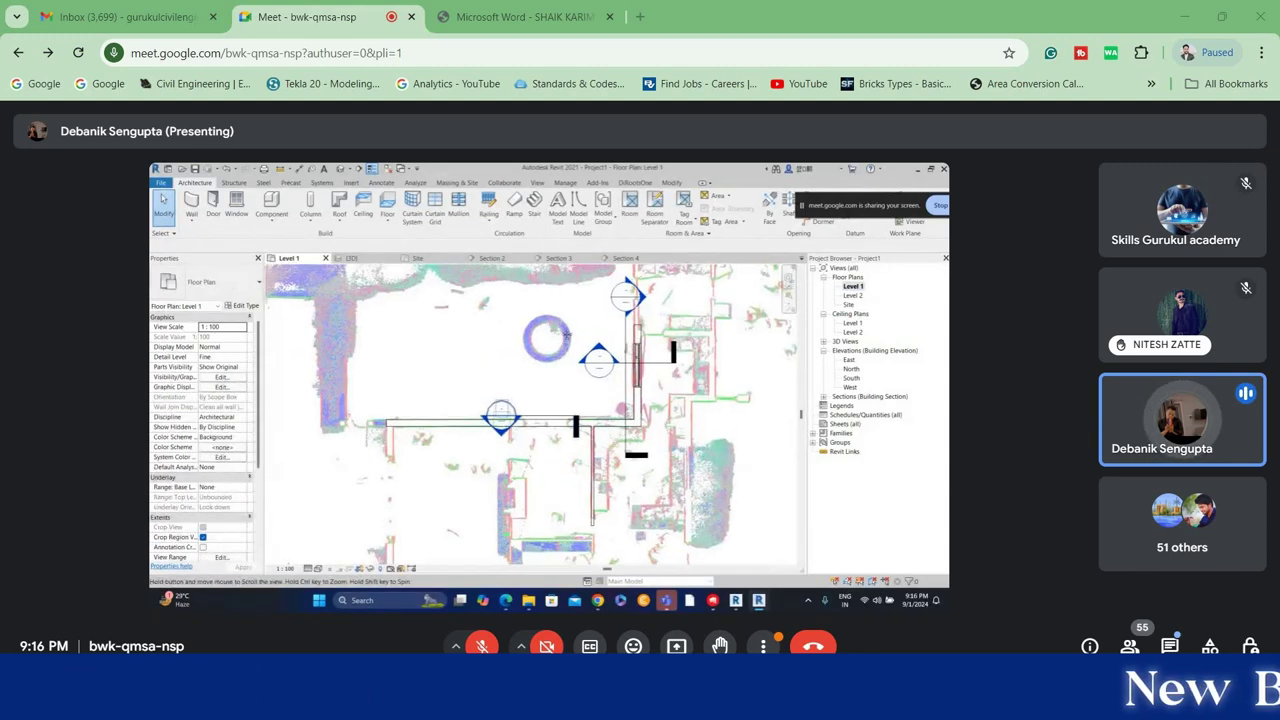
scroll(560, 440, up, 2)
scroll(600, 455, up, 2)
scroll(625, 463, up, 2)
scroll(625, 445, up, 2)
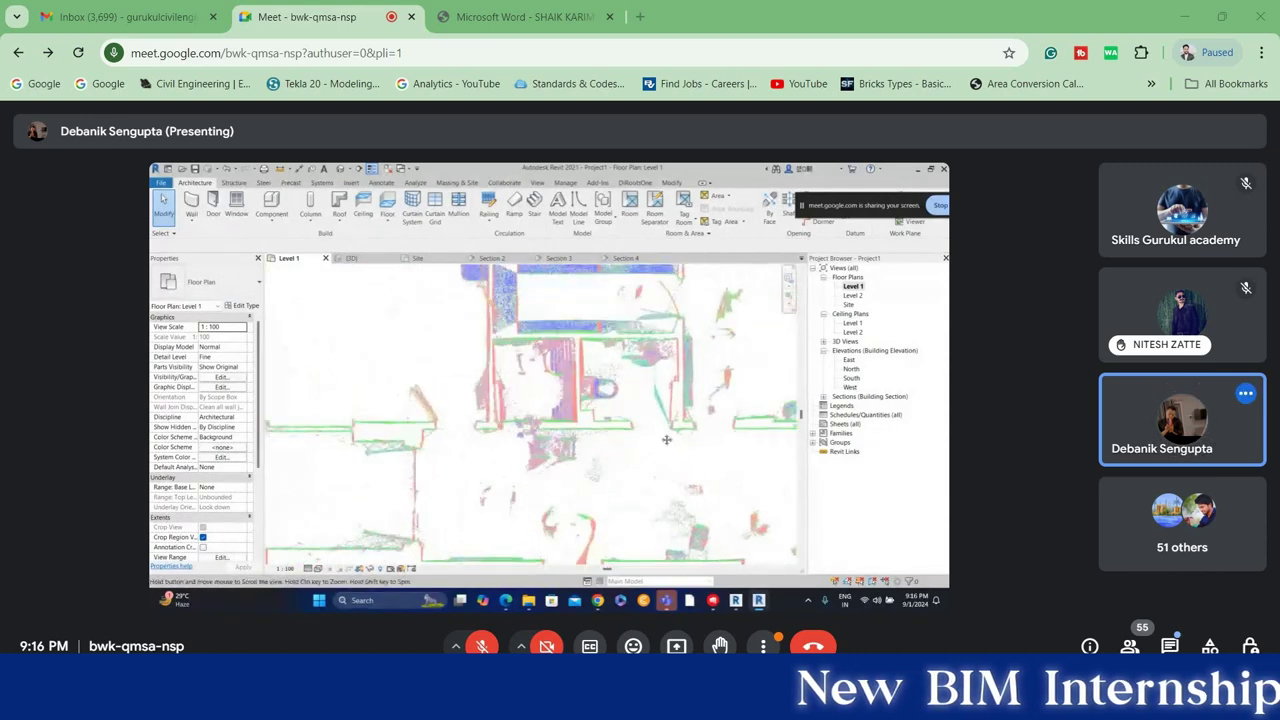
scroll(600, 428, up, 2)
key(w)
key(a)
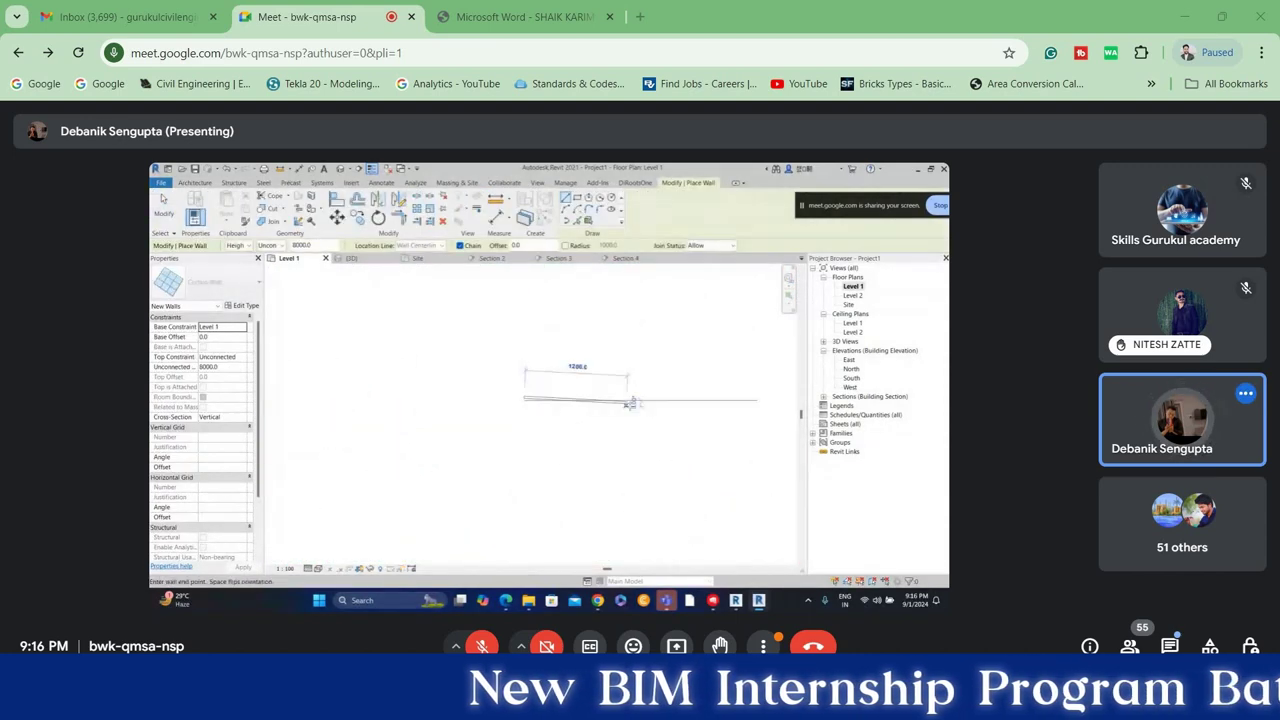
click(226, 283)
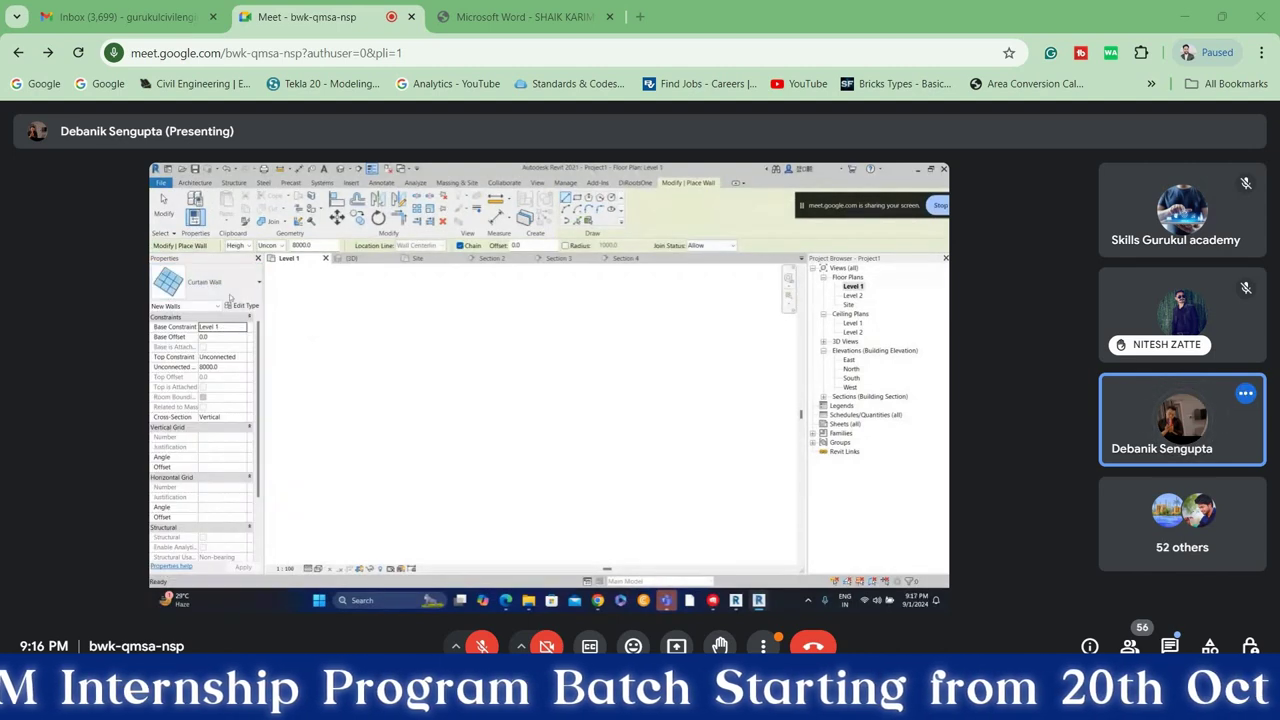
scroll(220, 340, down, 1)
click(217, 345)
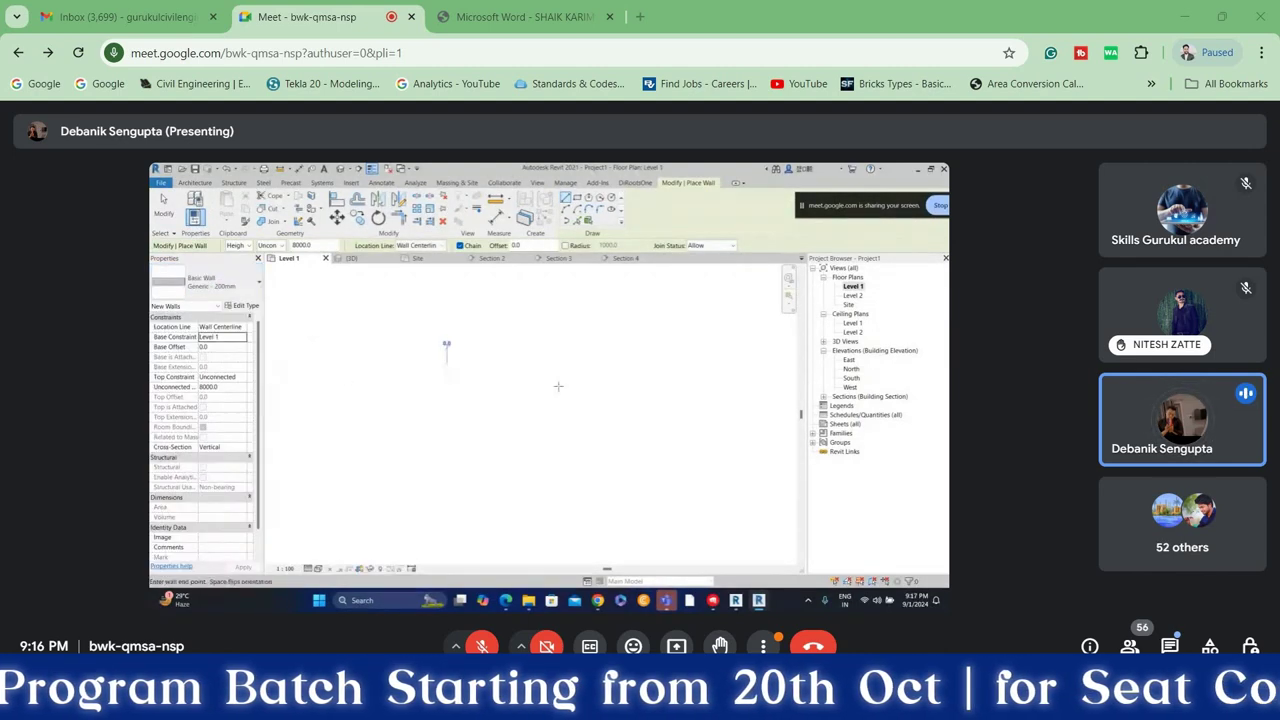
click(447, 375)
click(617, 368)
key(Escape)
key(Escape)
Nudge the new wall up onto the scanned wall line and change it to Generic - 100
click(572, 381)
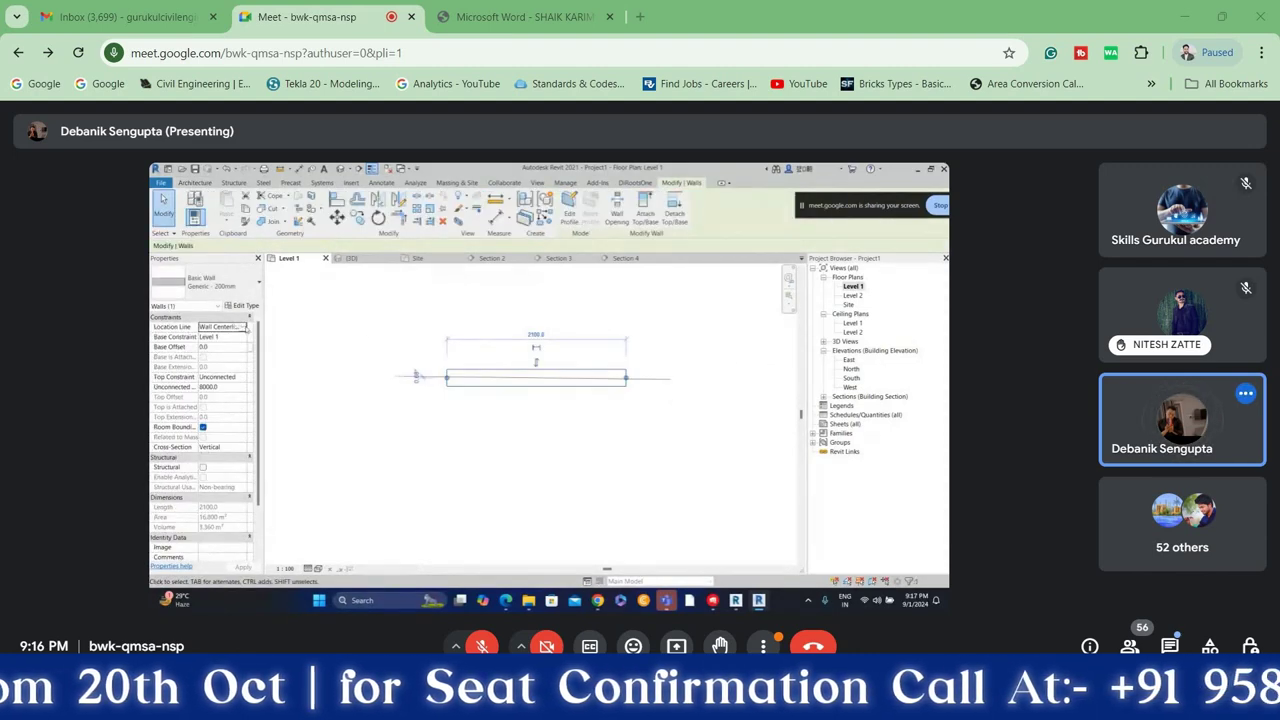
key(Escape)
scroll(503, 374, up, 2)
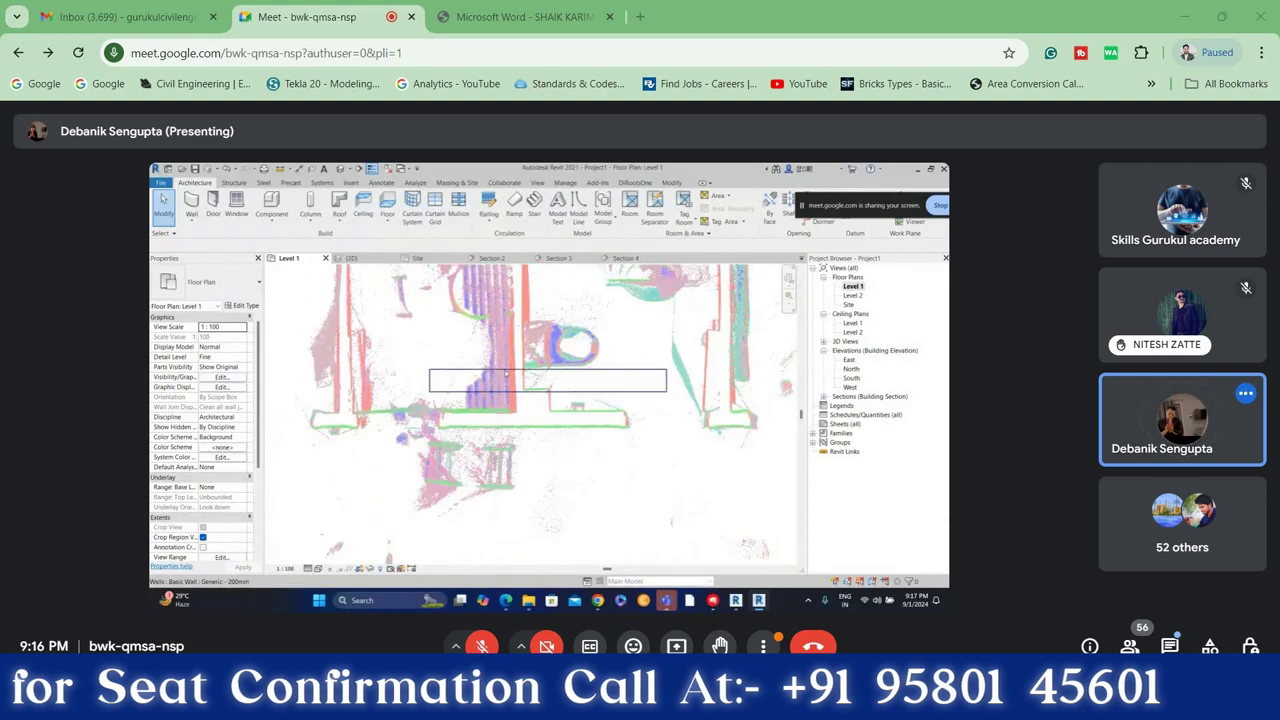
click(505, 372)
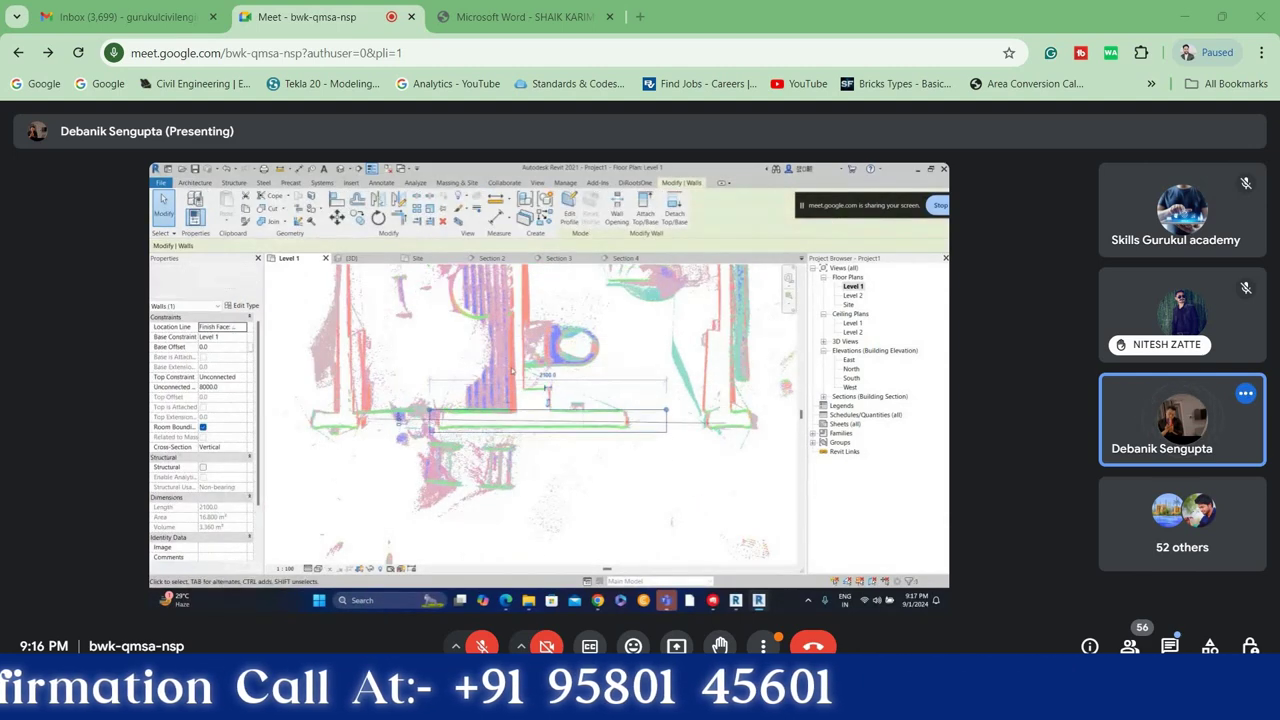
key(Up)
key(Up)
key(Up)
key(Up)
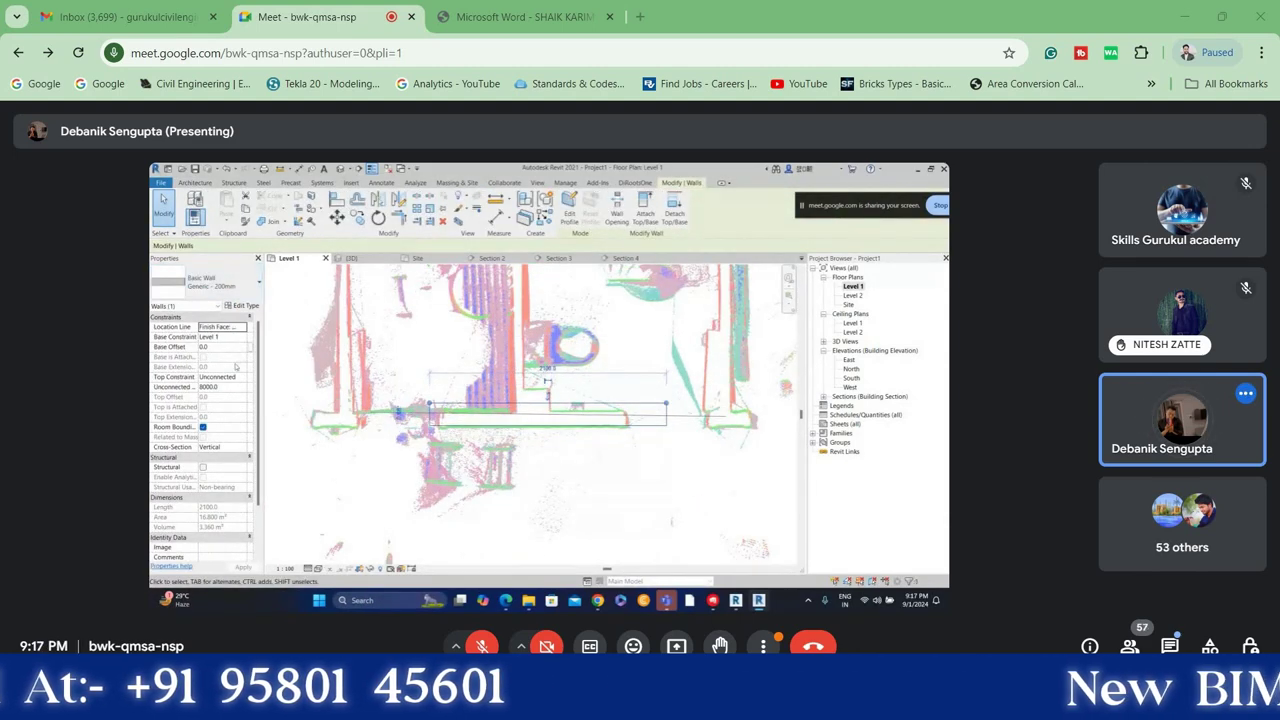
click(212, 282)
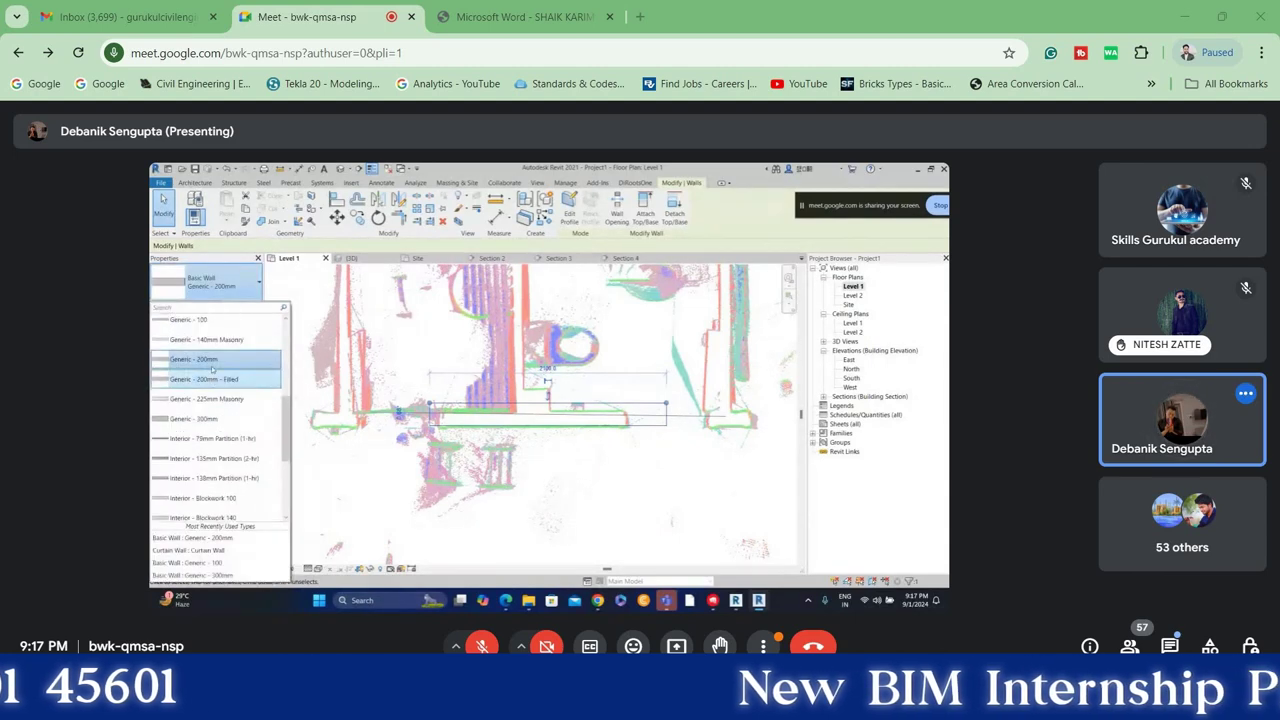
click(200, 330)
scroll(620, 414, up, 1)
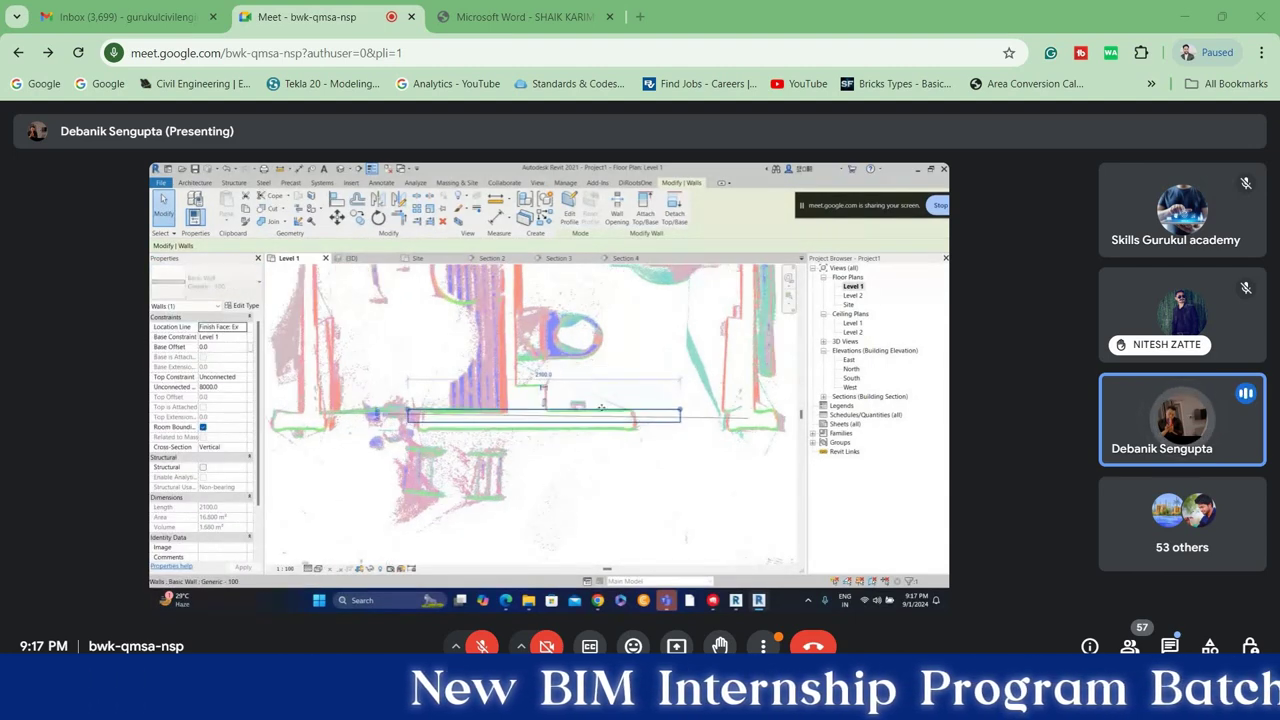
key(Escape)
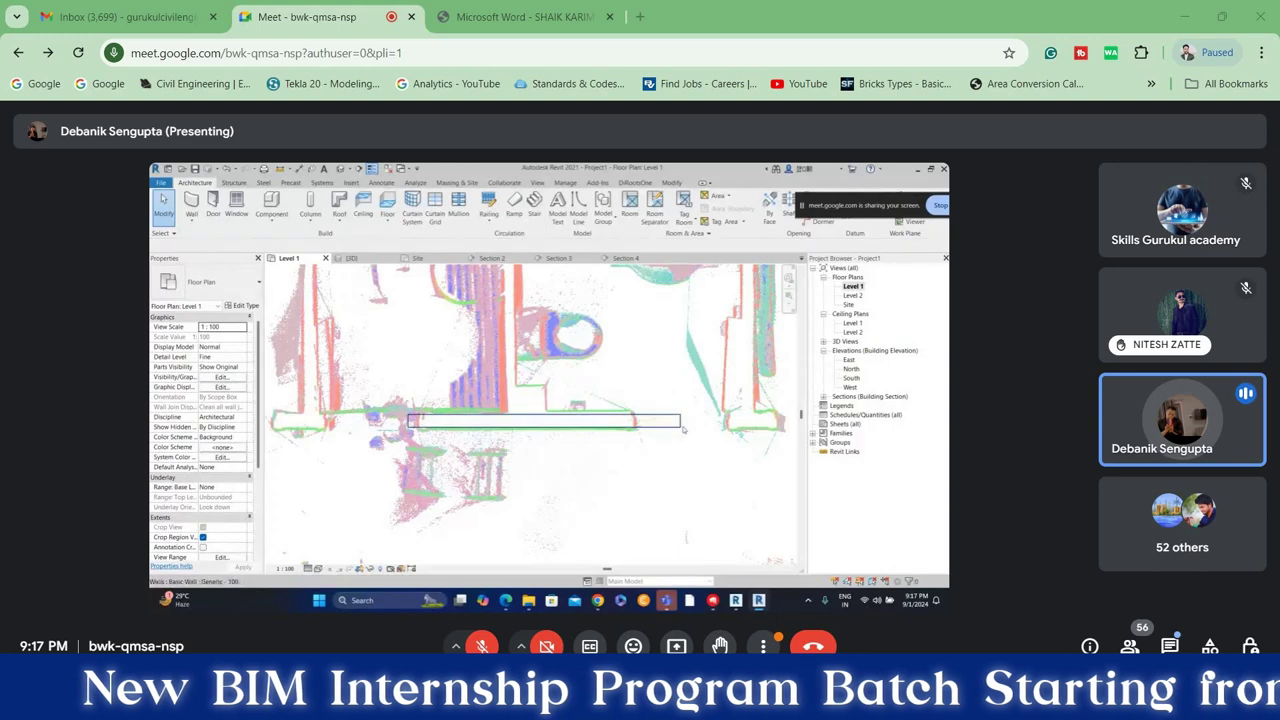
Drag the wall's right end further along the scan
click(684, 427)
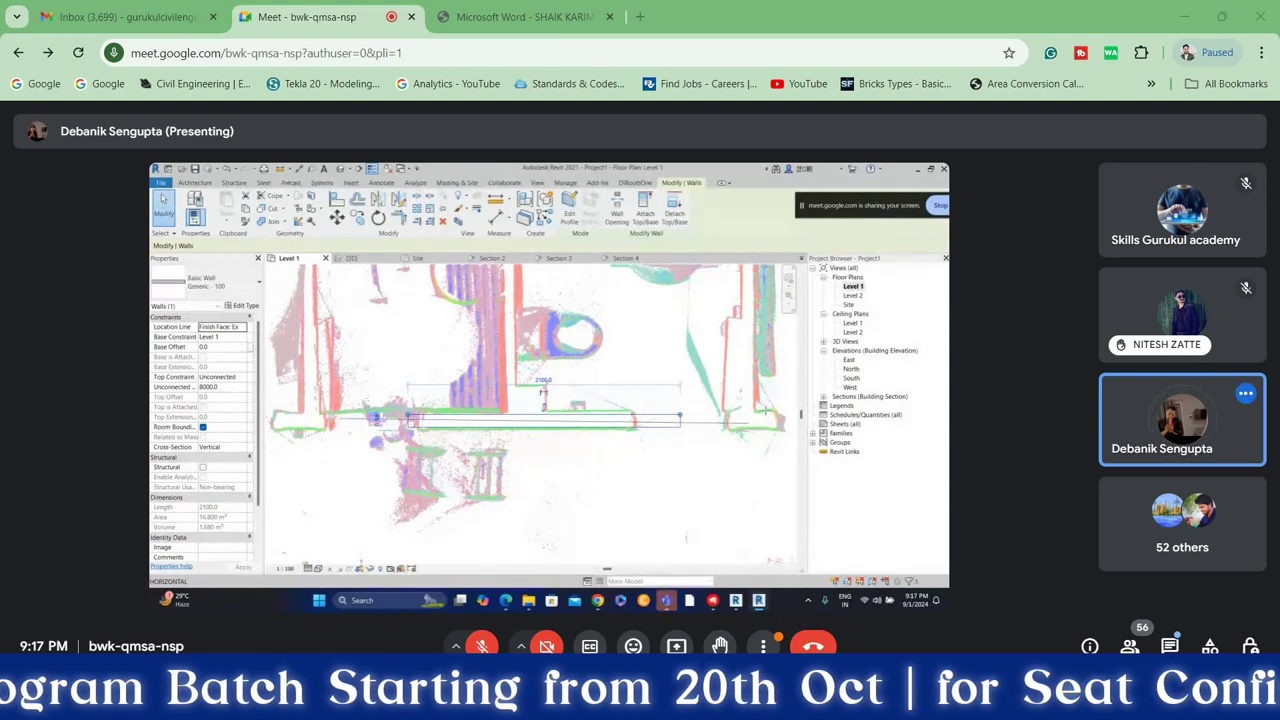
drag(680, 416, 766, 416)
key(Escape)
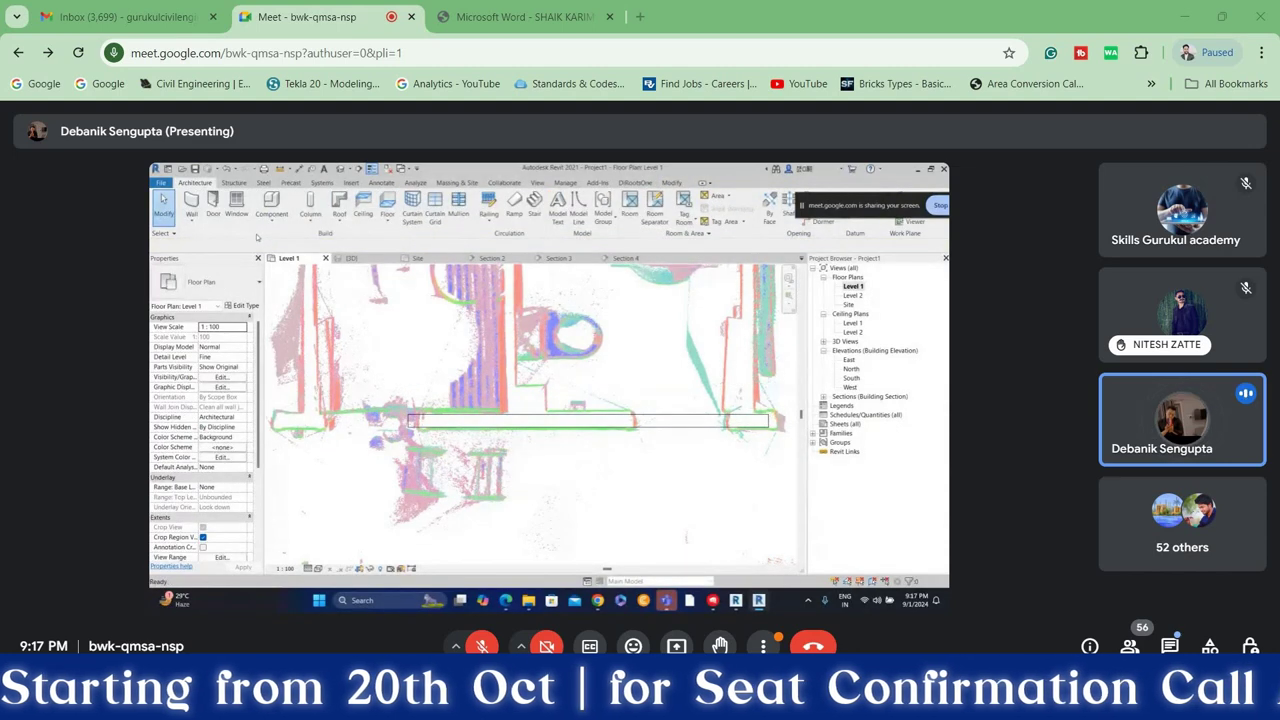
Place a door in the new wall and switch its type to M_Single-Flush 0762 x 2032mm
click(222, 208)
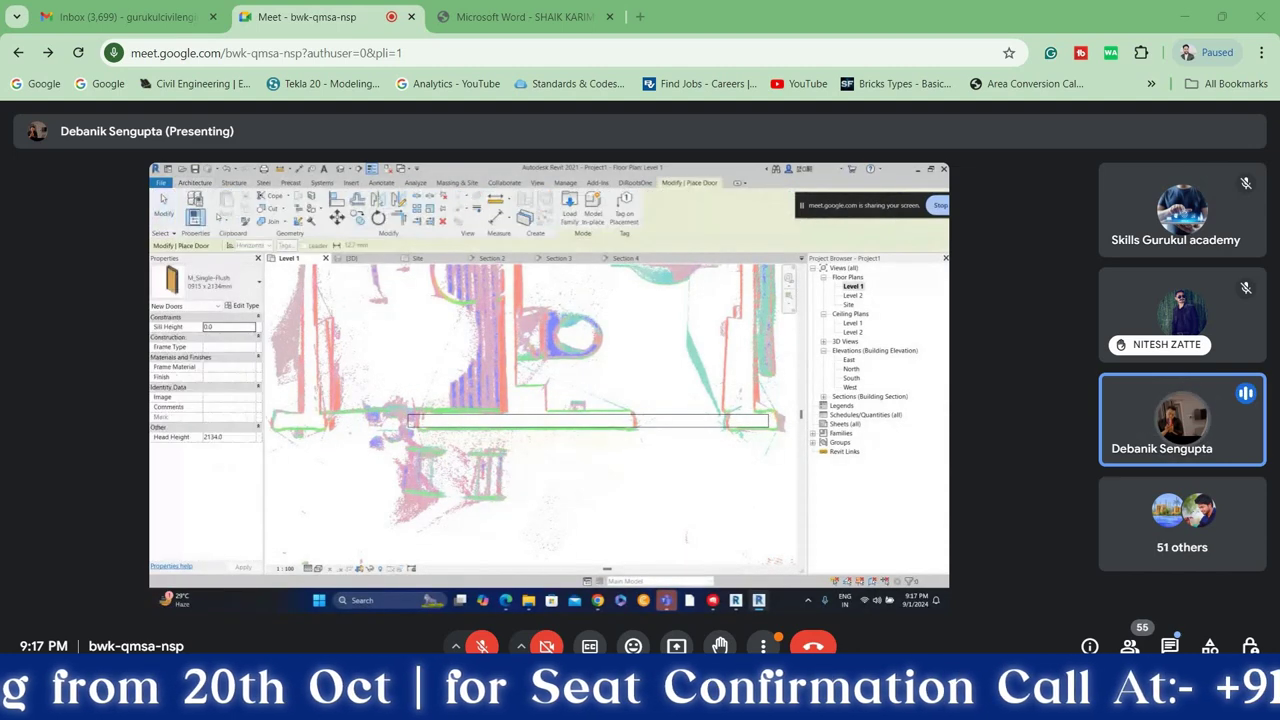
click(682, 413)
key(Escape)
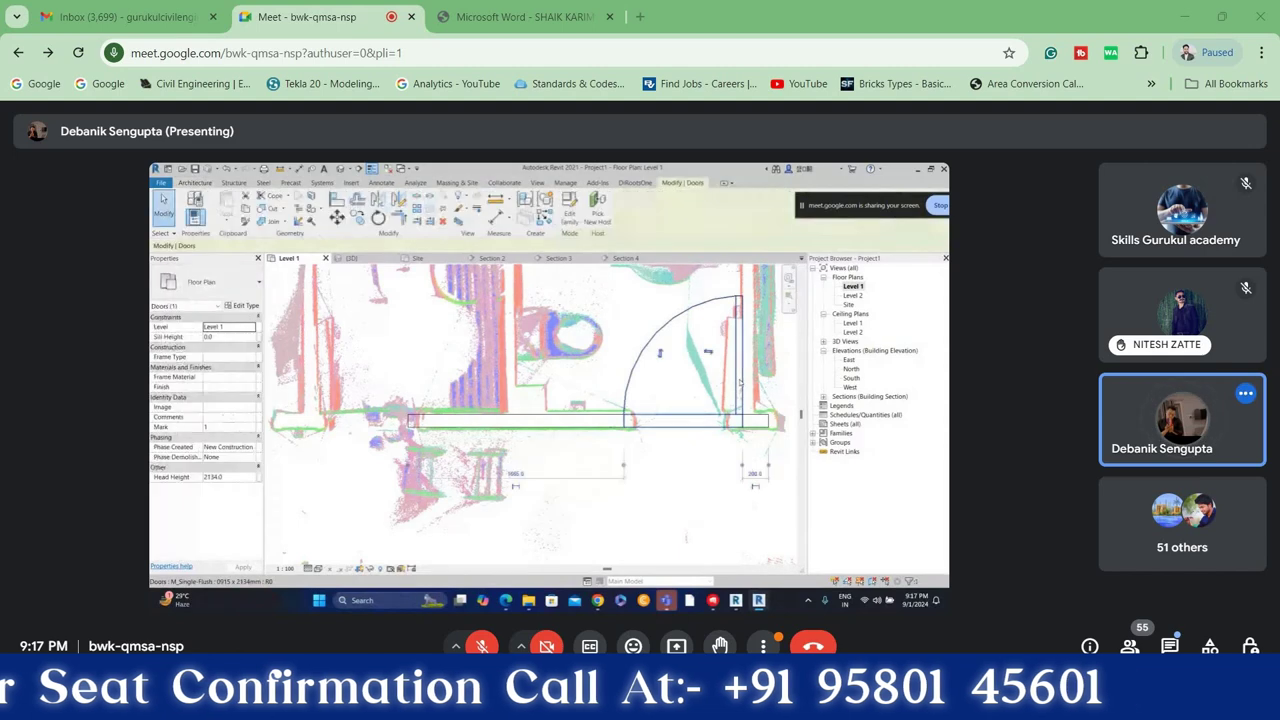
click(210, 281)
click(205, 340)
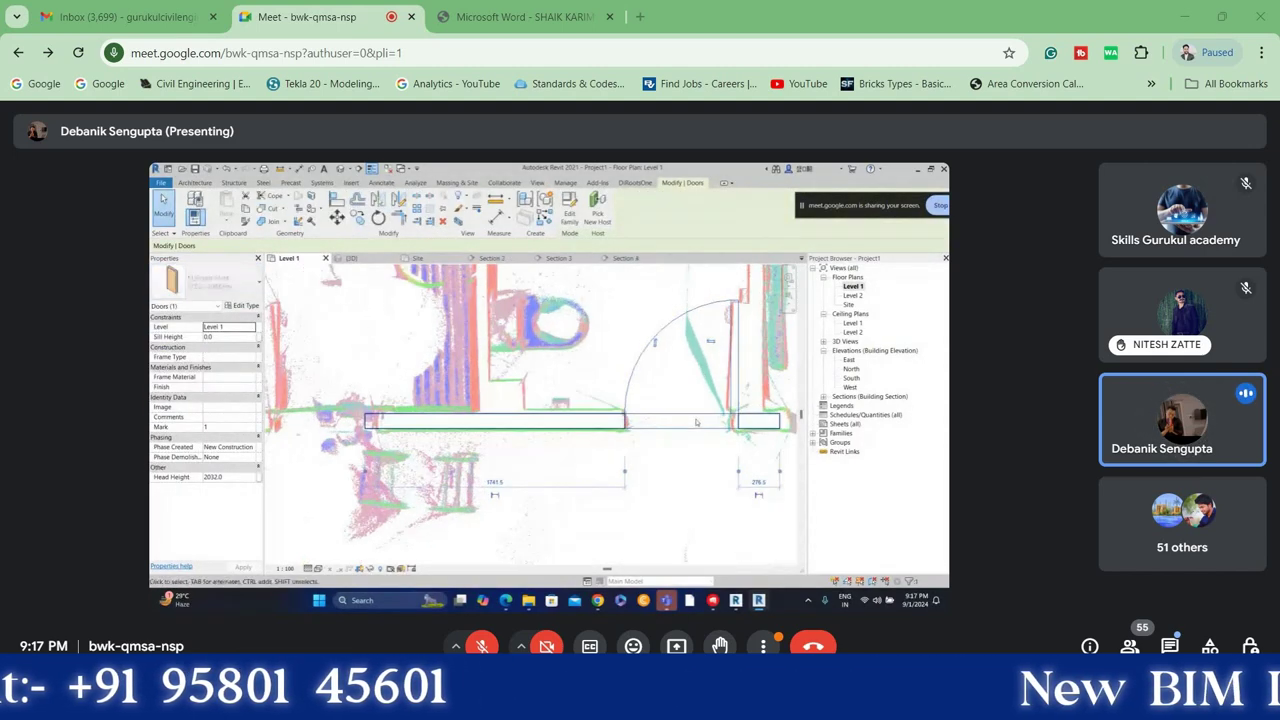
scroll(635, 415, up, 2)
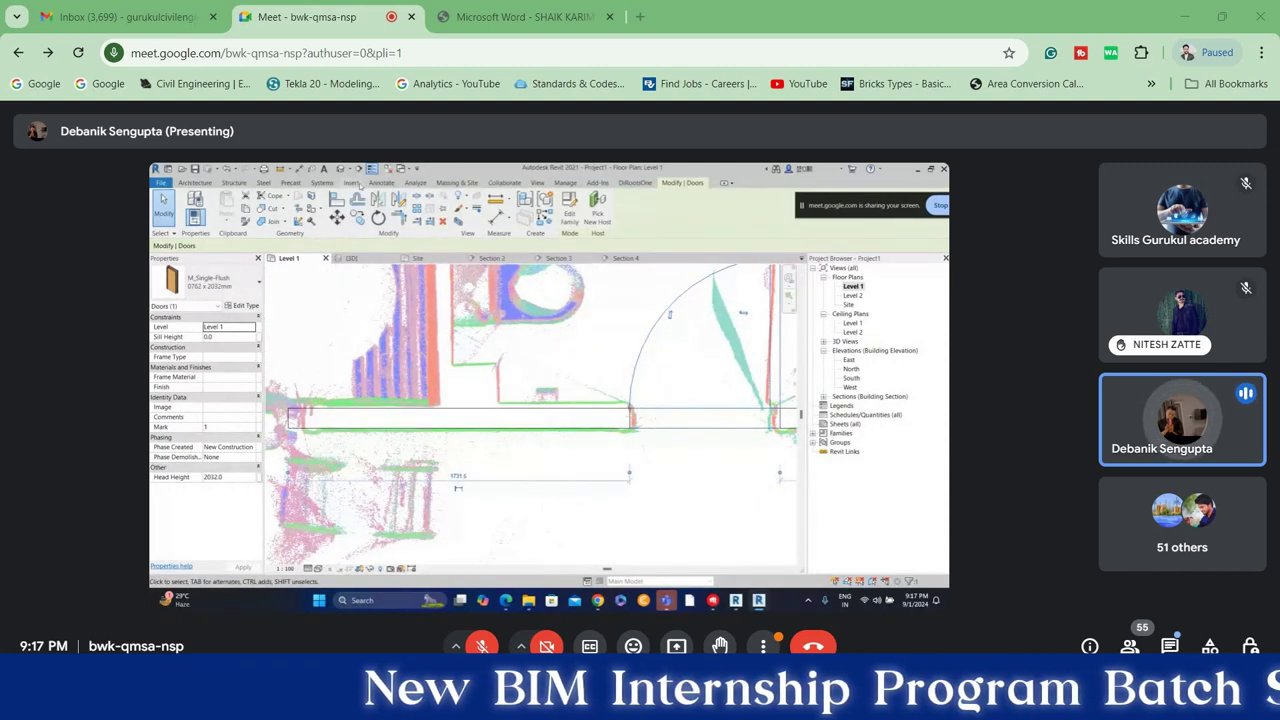
click(358, 170)
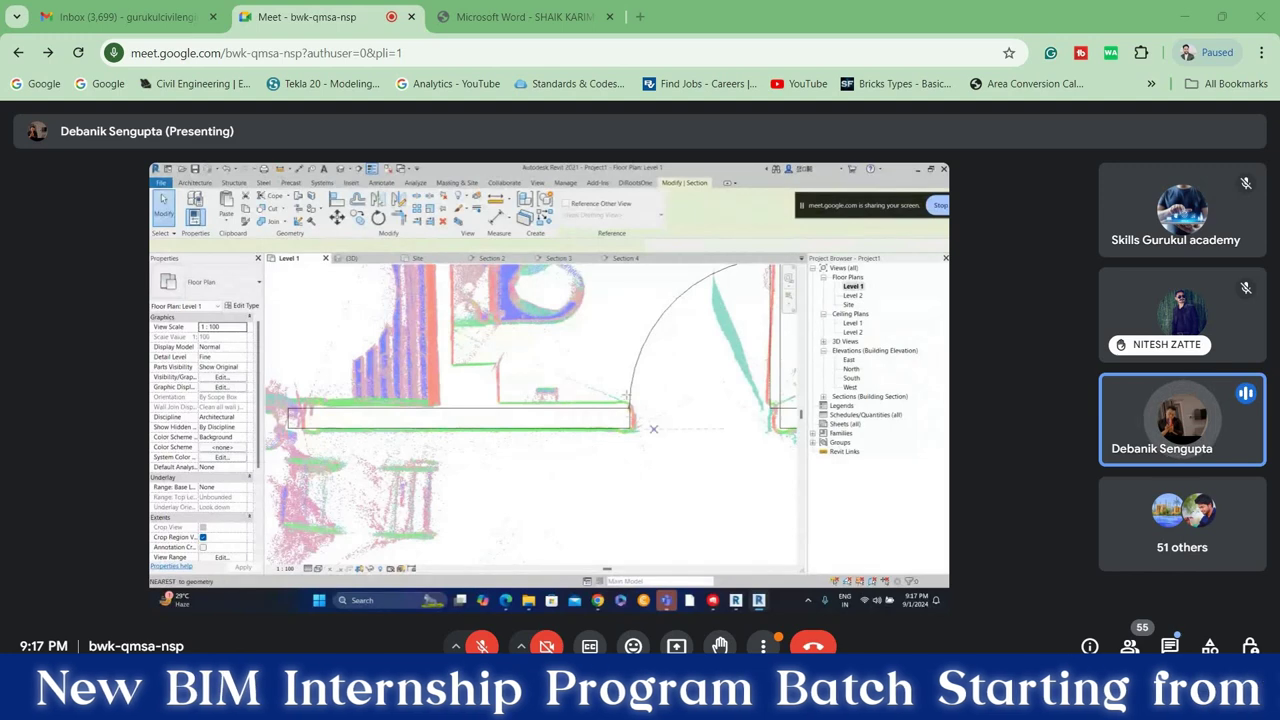
key(Escape)
click(718, 418)
scroll(718, 418, up, 1)
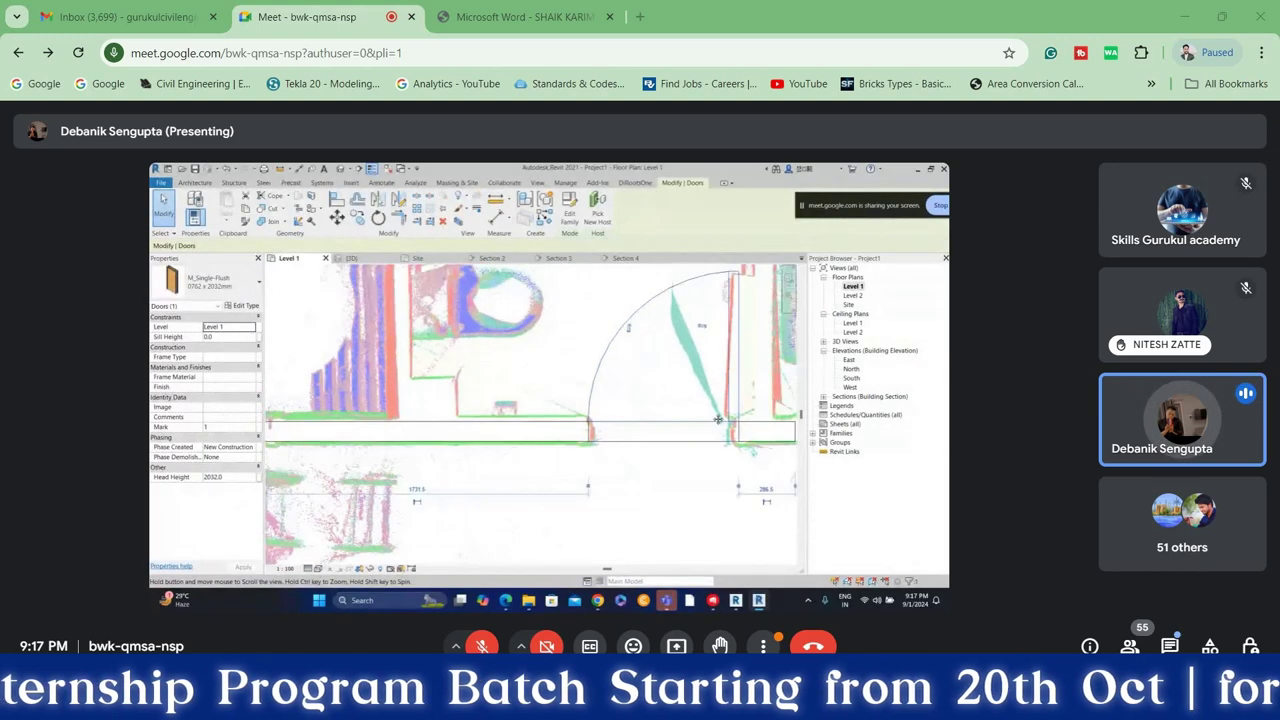
key(Escape)
scroll(718, 418, down, 1)
Draw a section line across the door and open the new Section 5 view
click(359, 170)
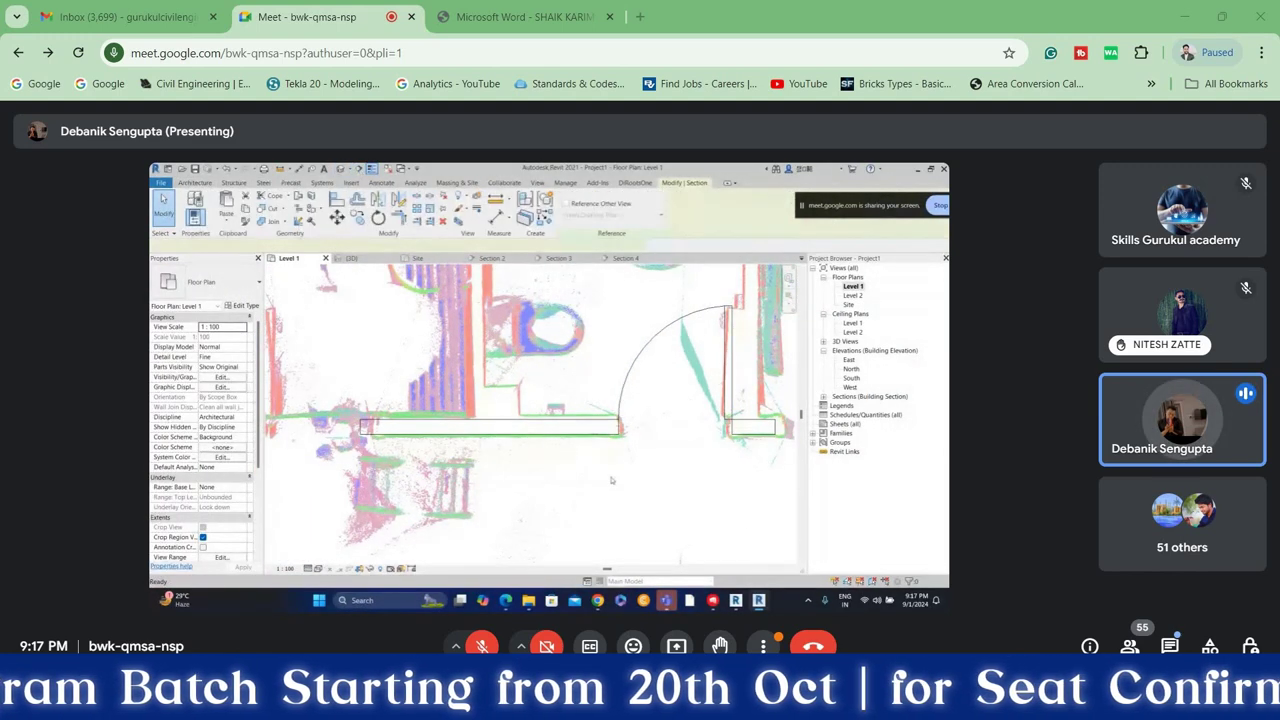
click(745, 449)
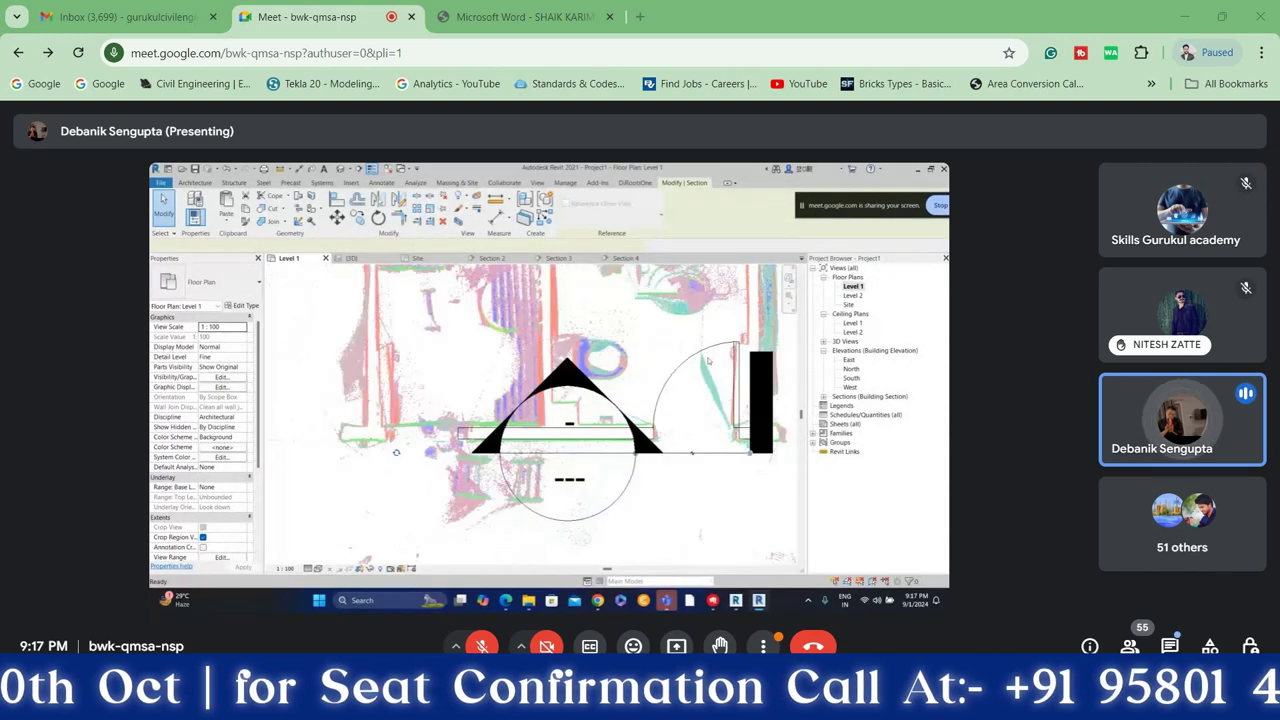
mouse_move(745, 449)
middle_down()
mouse_move(705, 343)
mouse_move(687, 376)
middle_up()
key(Escape)
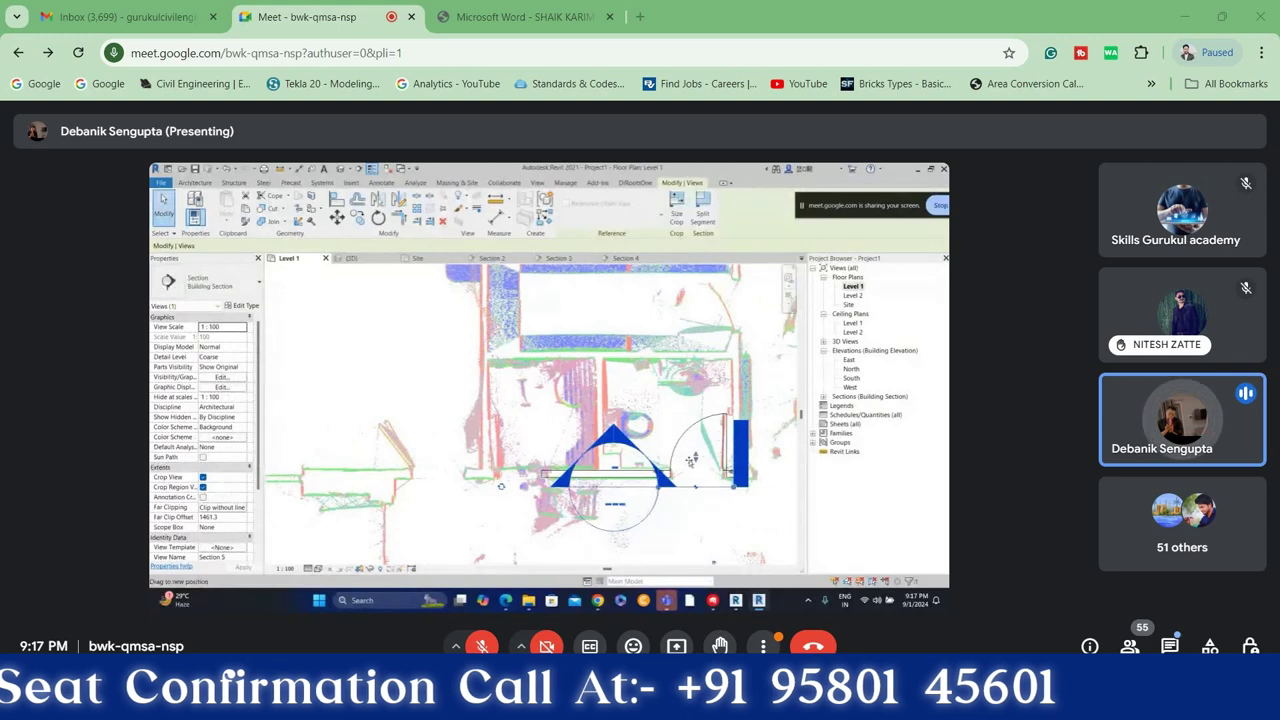
double_click(632, 503)
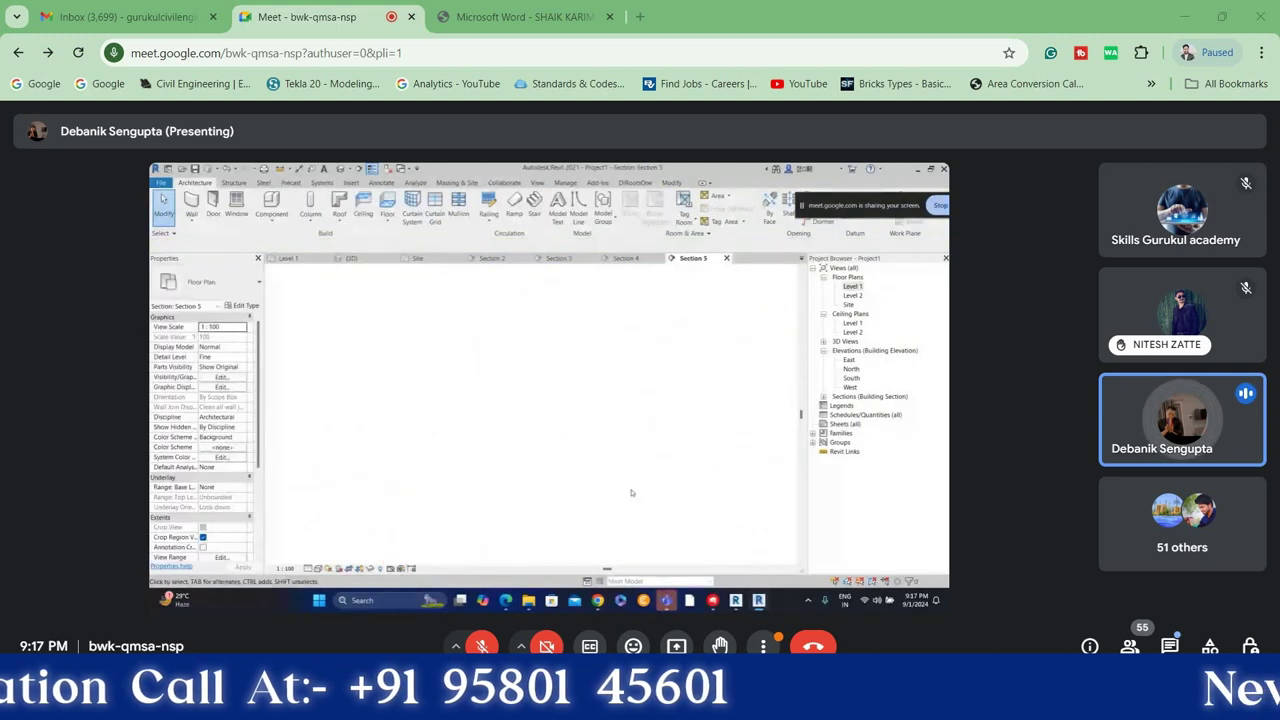
Zoom in on the door in Section 5, then go back to the Level 1 plan
scroll(533, 467, up, 5)
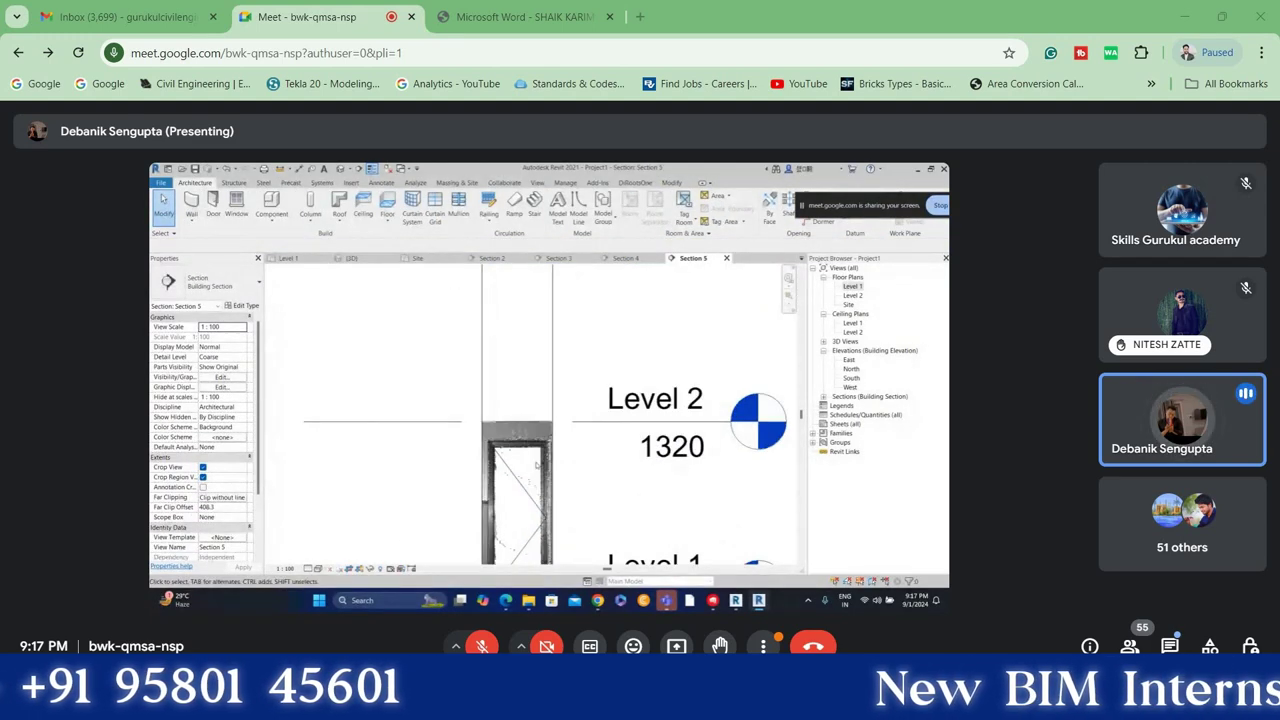
scroll(536, 465, up, 2)
scroll(536, 465, up, 2)
scroll(536, 465, up, 2)
scroll(538, 462, up, 2)
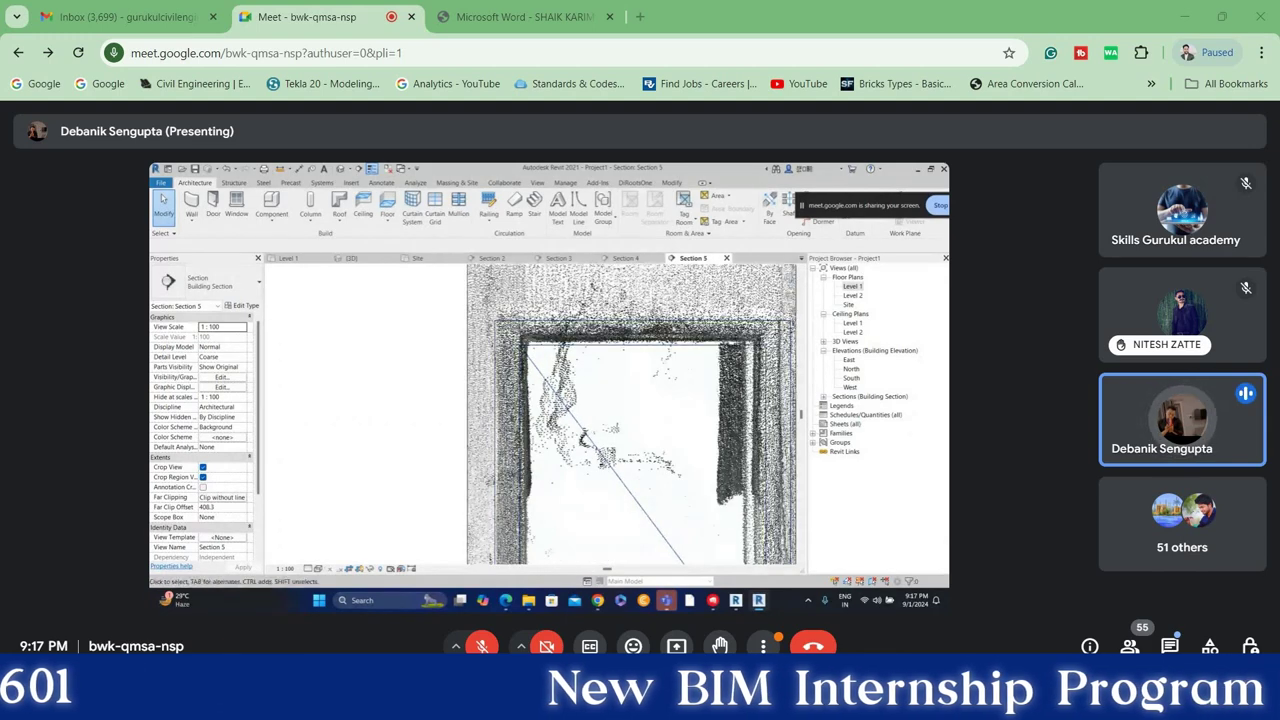
middle_drag(538, 462, 395, 462)
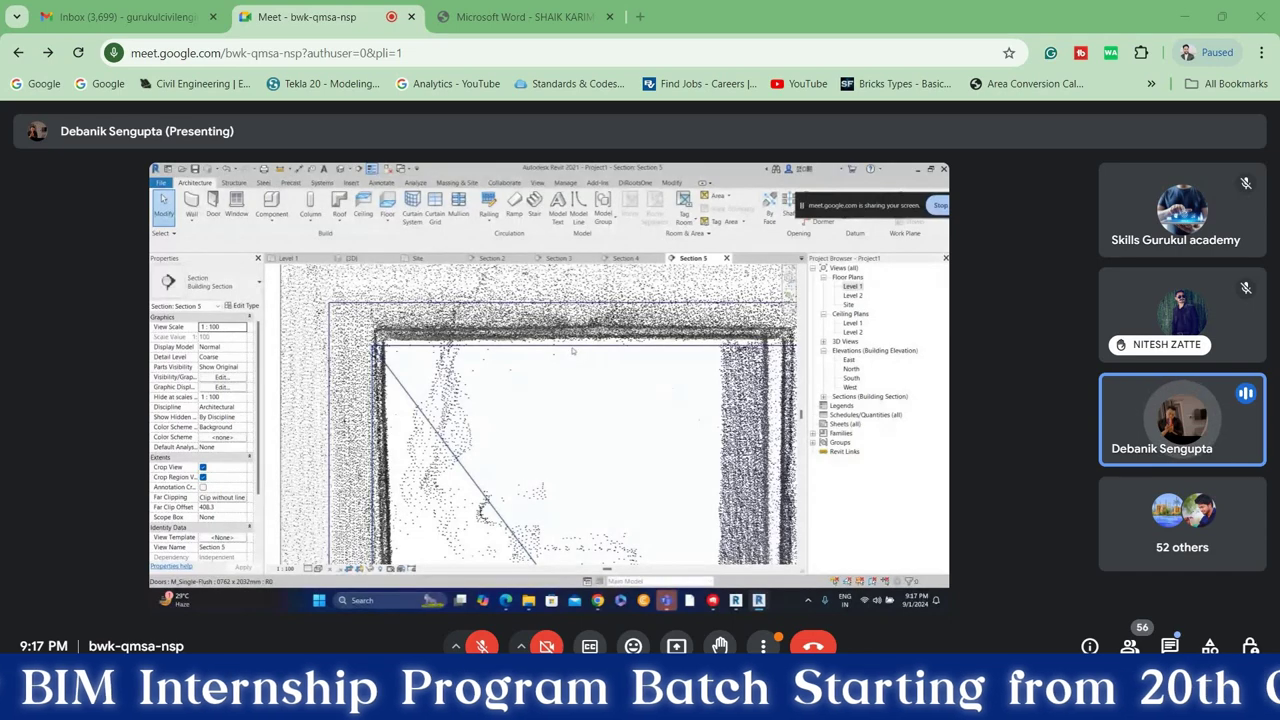
scroll(573, 350, up, 2)
scroll(530, 410, up, 2)
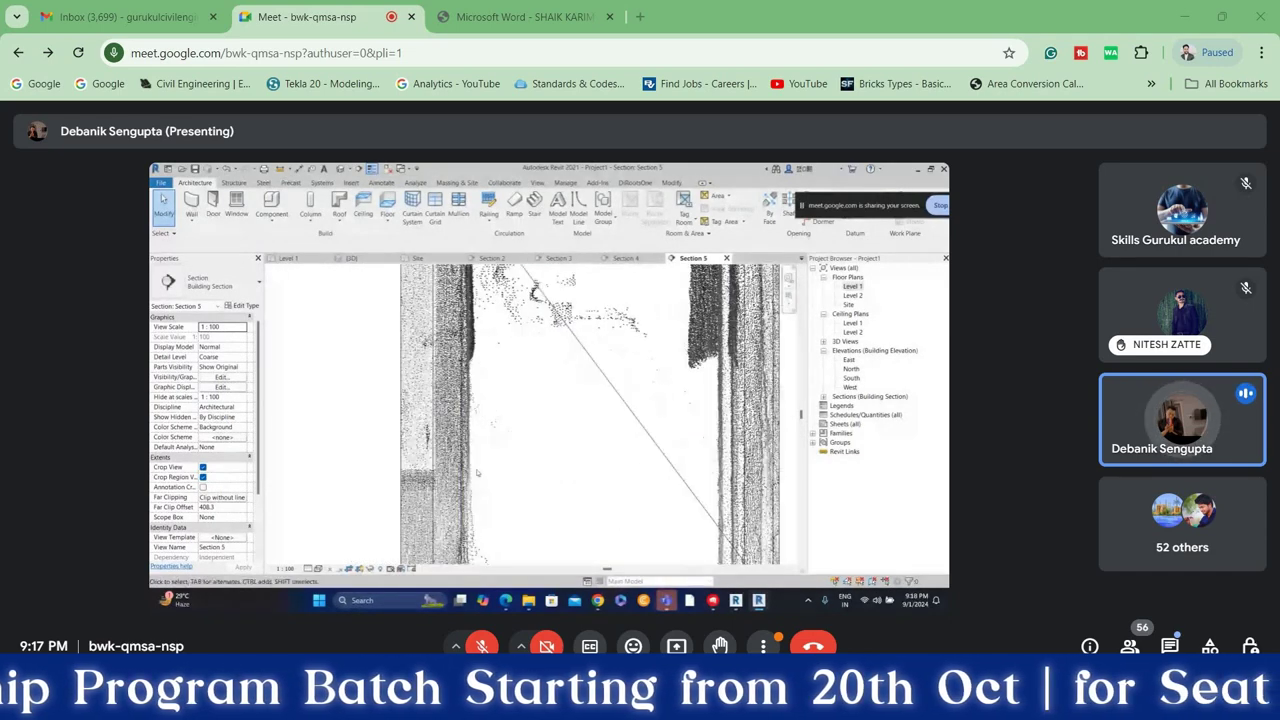
double_click(852, 287)
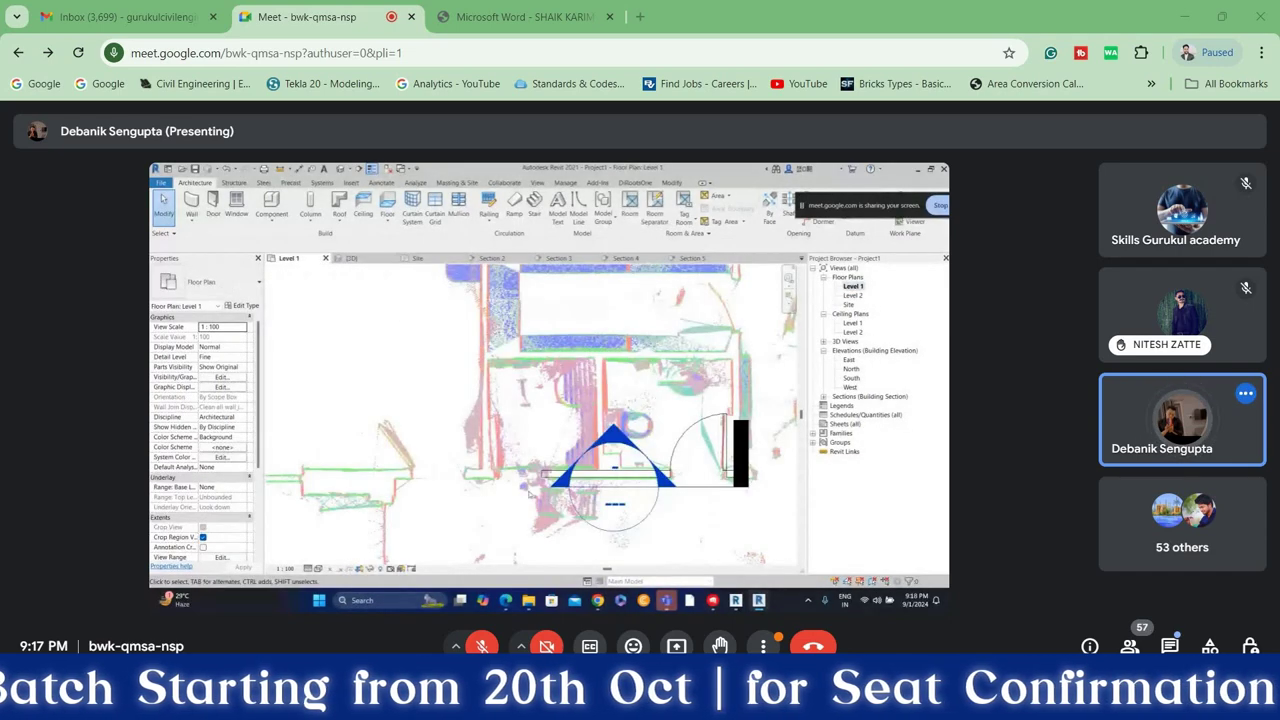
Zoom to the door on Level 1 and draw a new section line across it
scroll(530, 492, up, 1)
scroll(530, 492, up, 1)
scroll(598, 386, up, 1)
scroll(598, 386, up, 1)
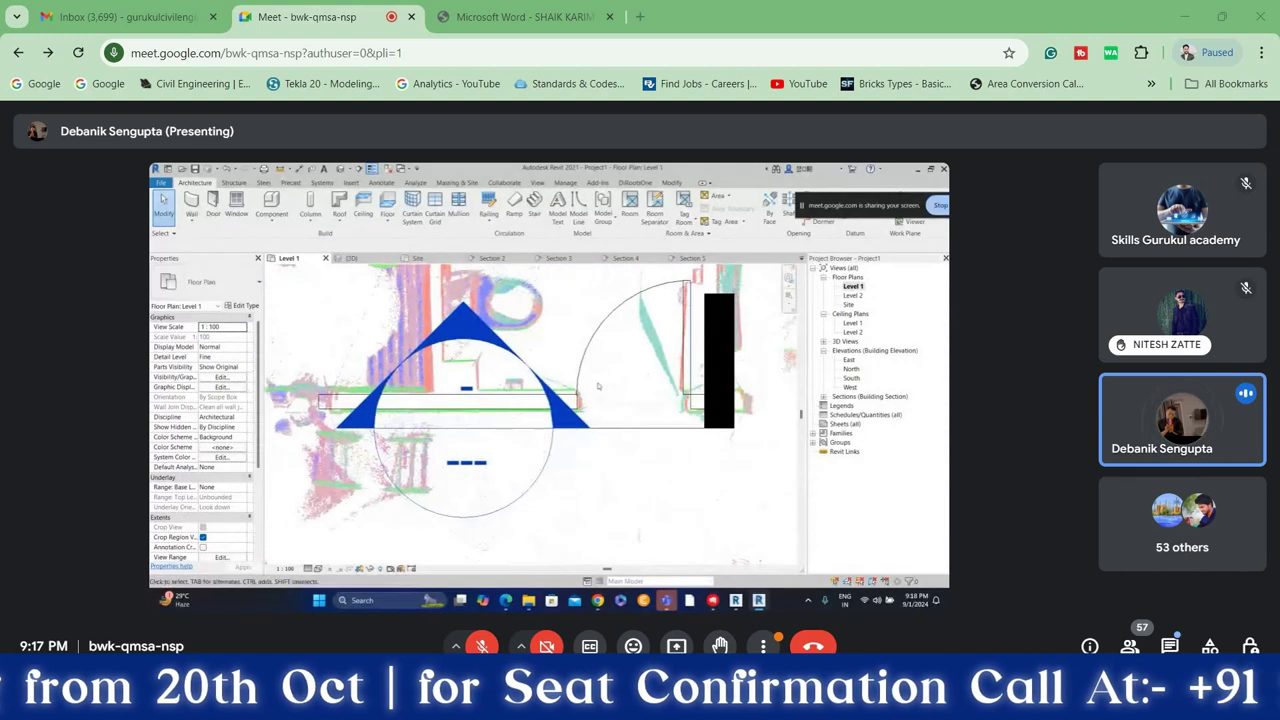
scroll(598, 386, up, 1)
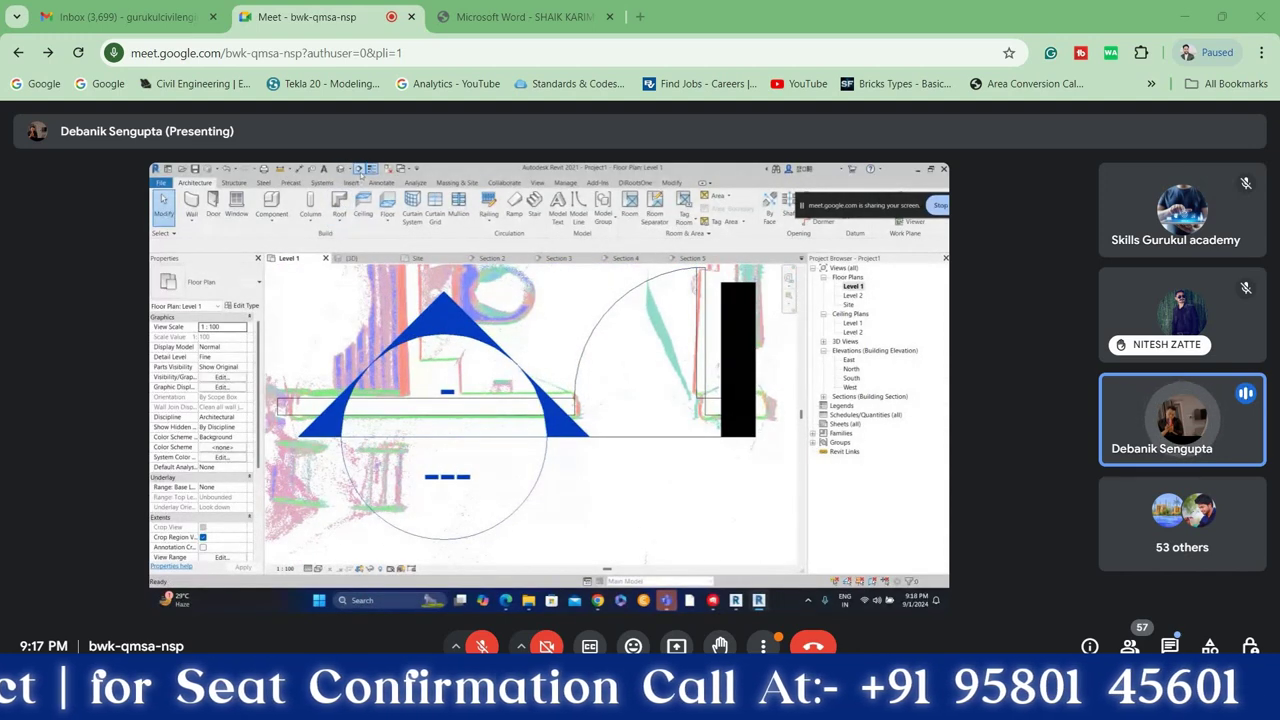
click(362, 170)
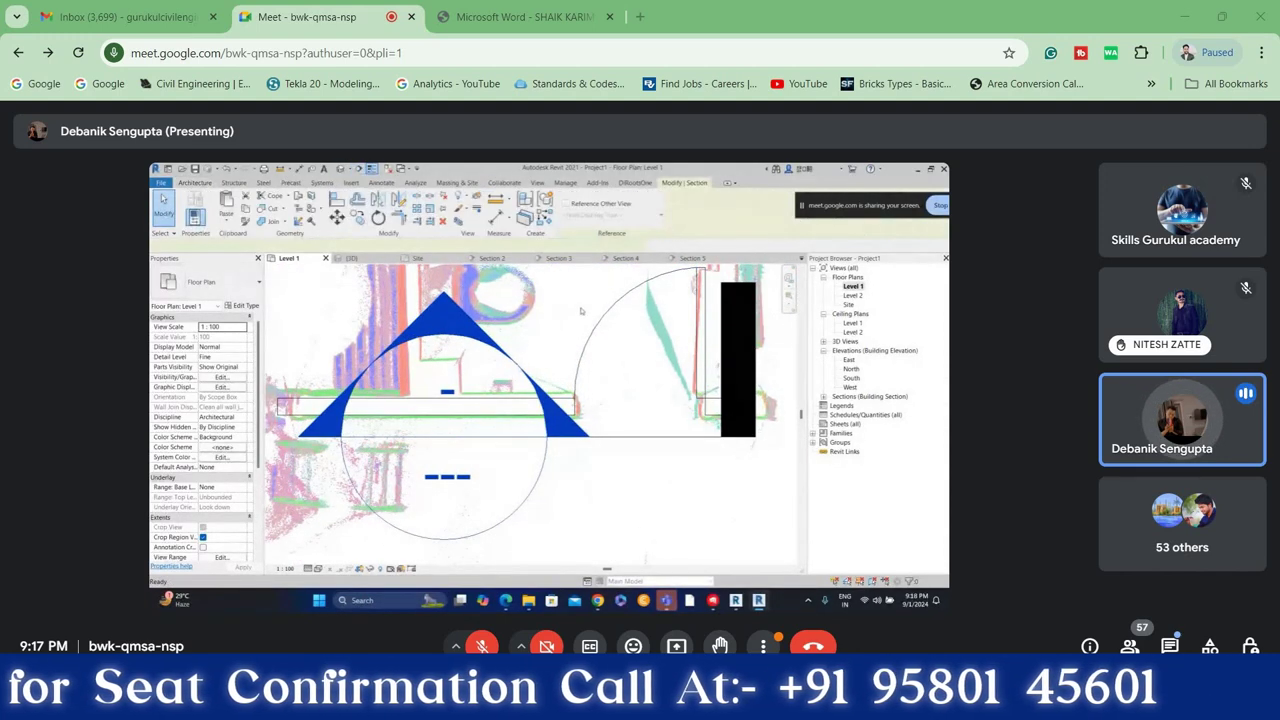
click(638, 533)
click(638, 300)
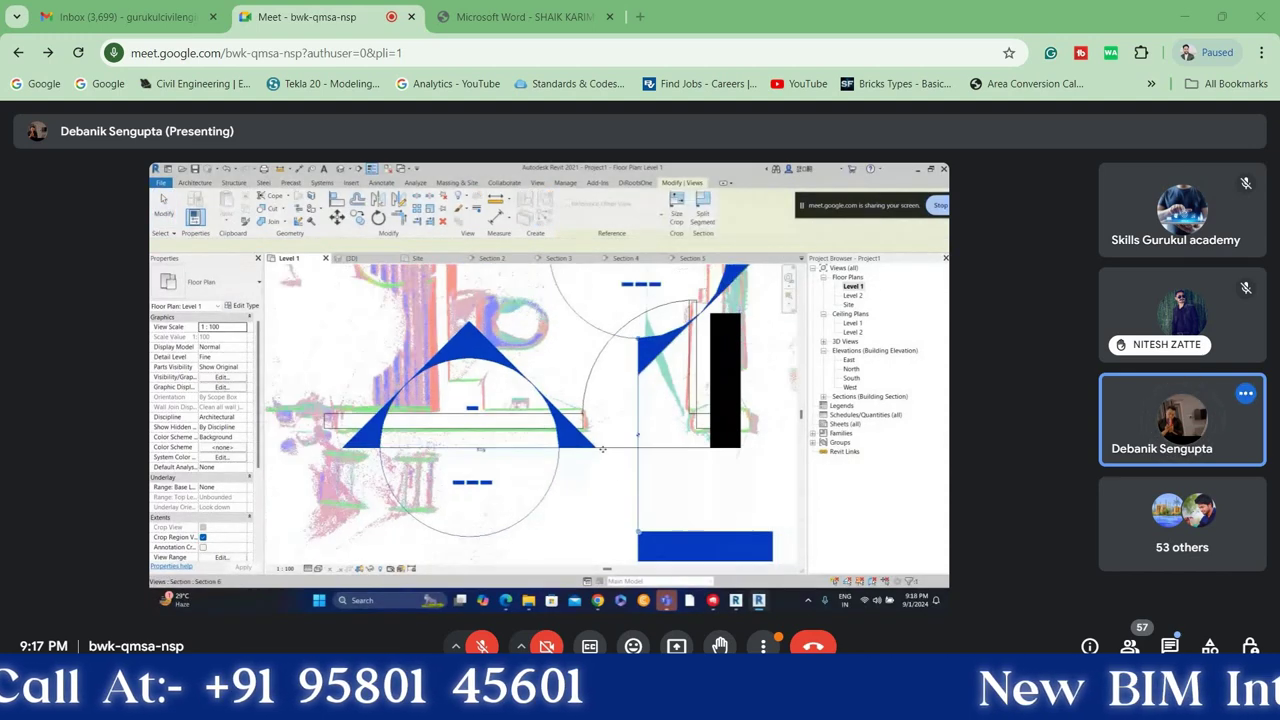
scroll(605, 455, down, 5)
key(Escape)
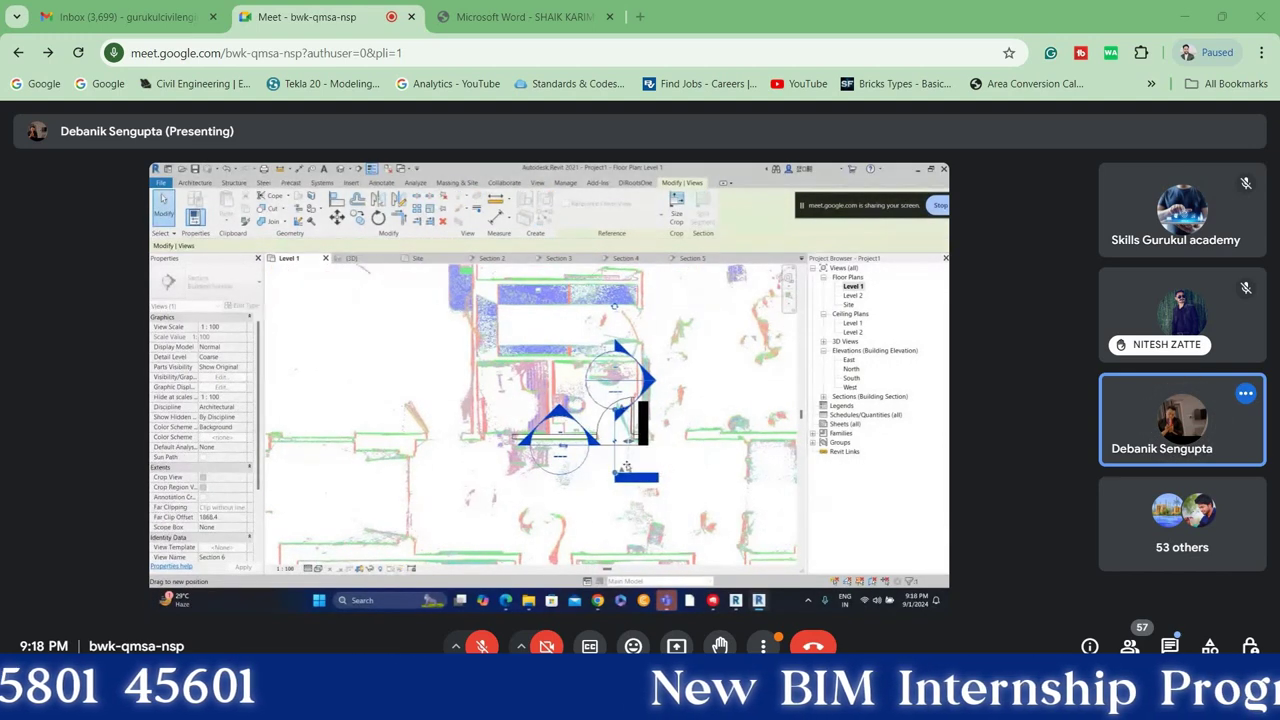
Open the new Section 6 view and select the door against the point cloud
double_click(641, 412)
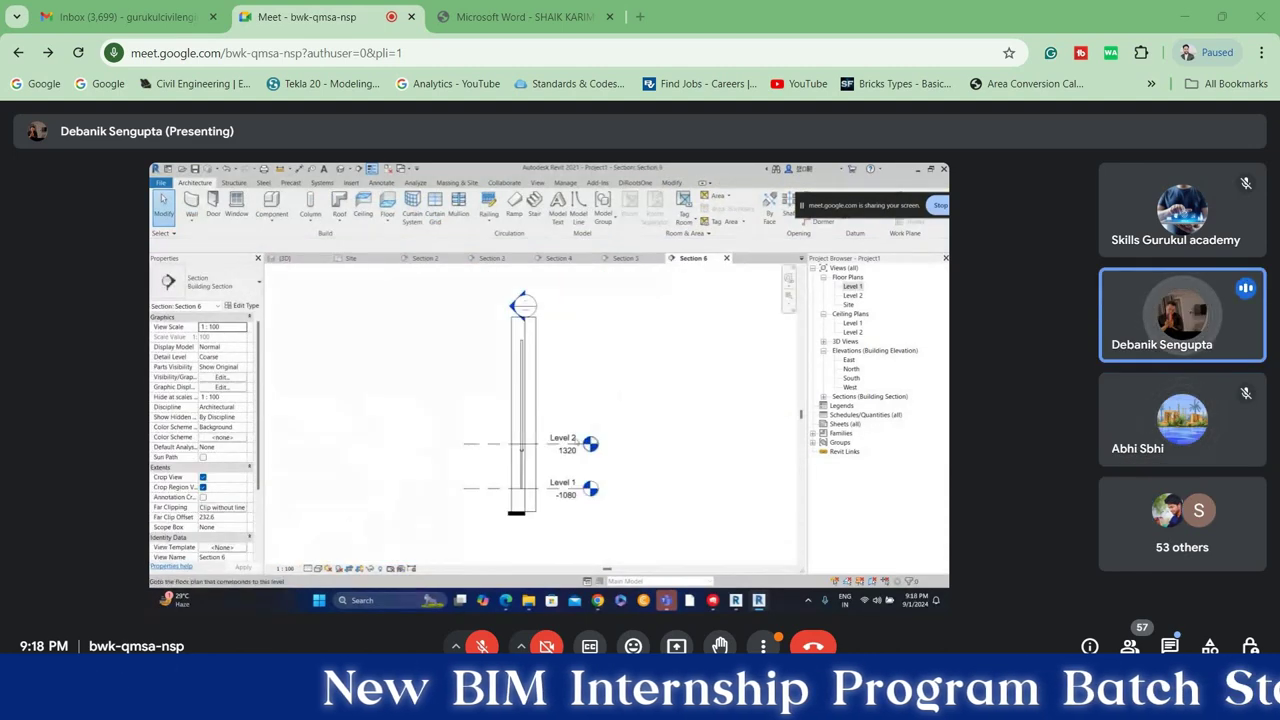
scroll(506, 473, up, 5)
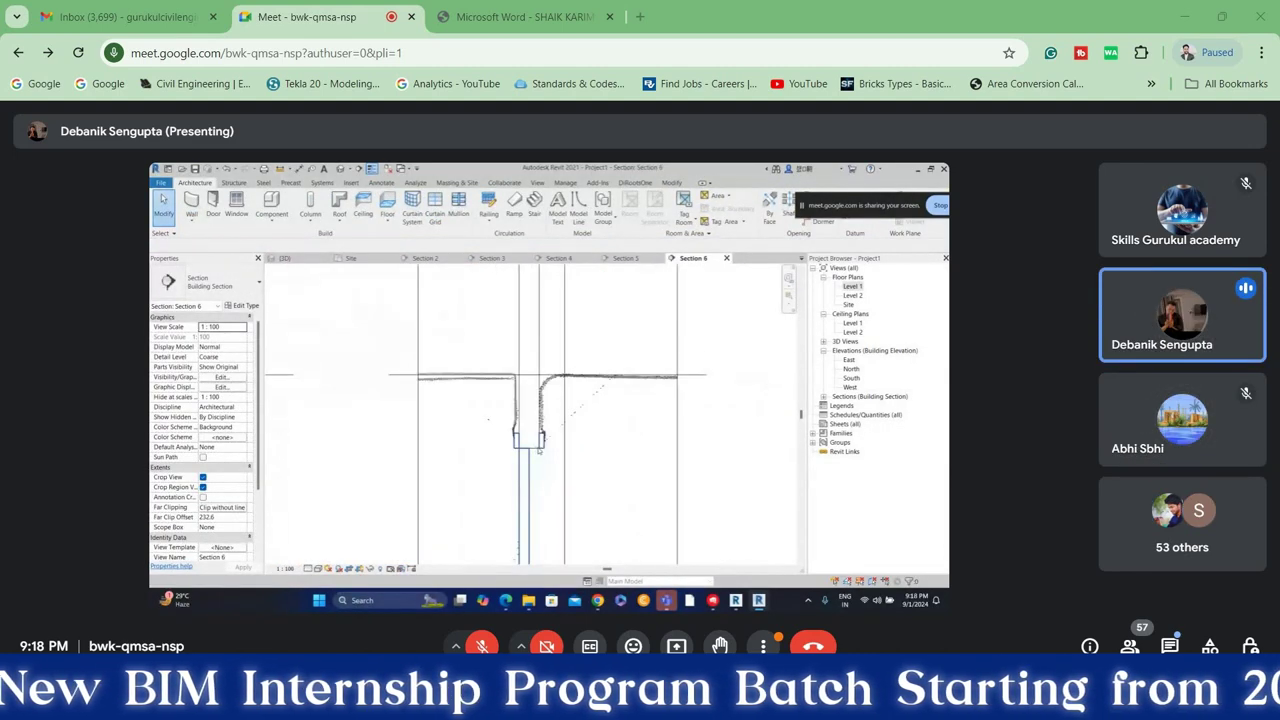
middle_drag(530, 450, 582, 379)
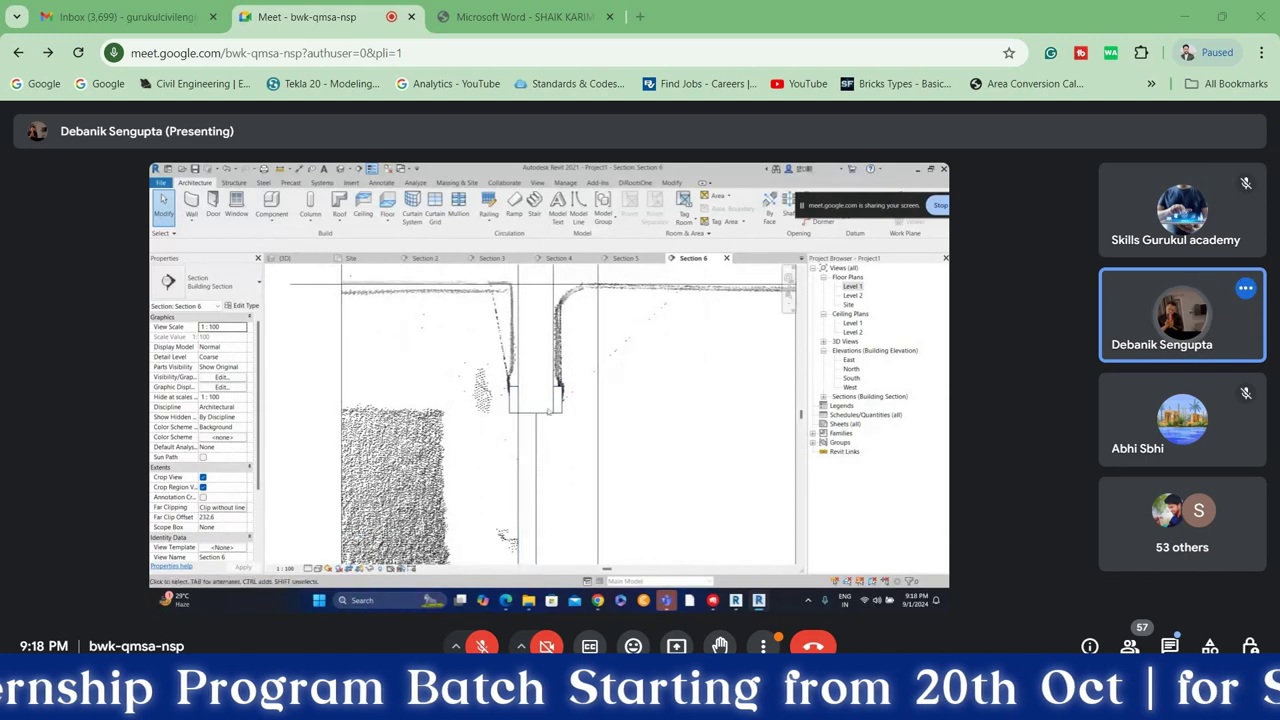
scroll(560, 385, up, 1)
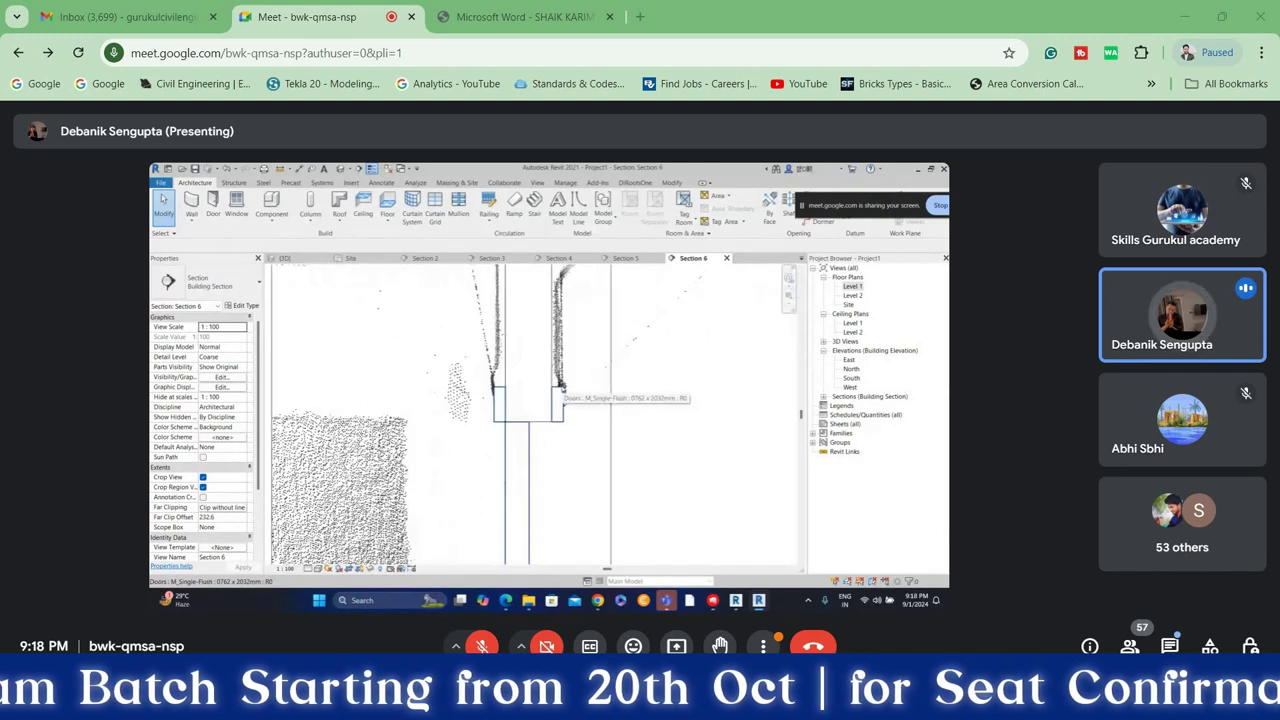
click(560, 415)
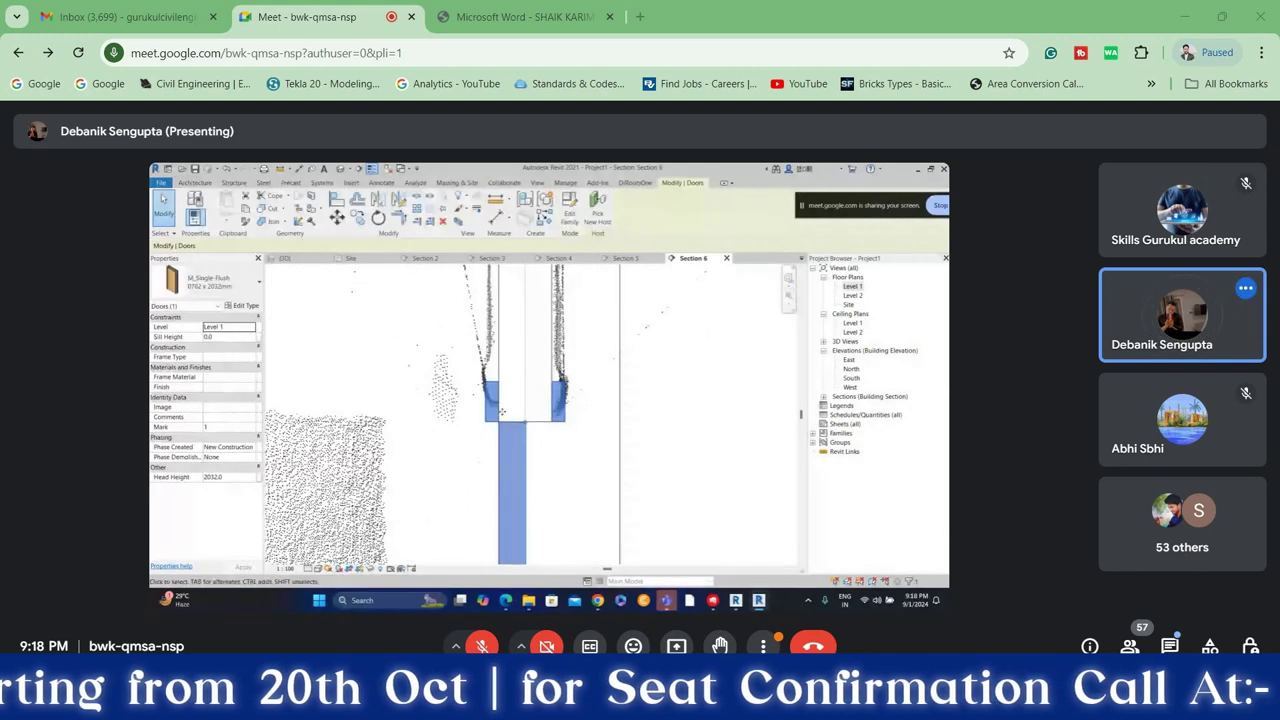
scroll(561, 417, down, 2)
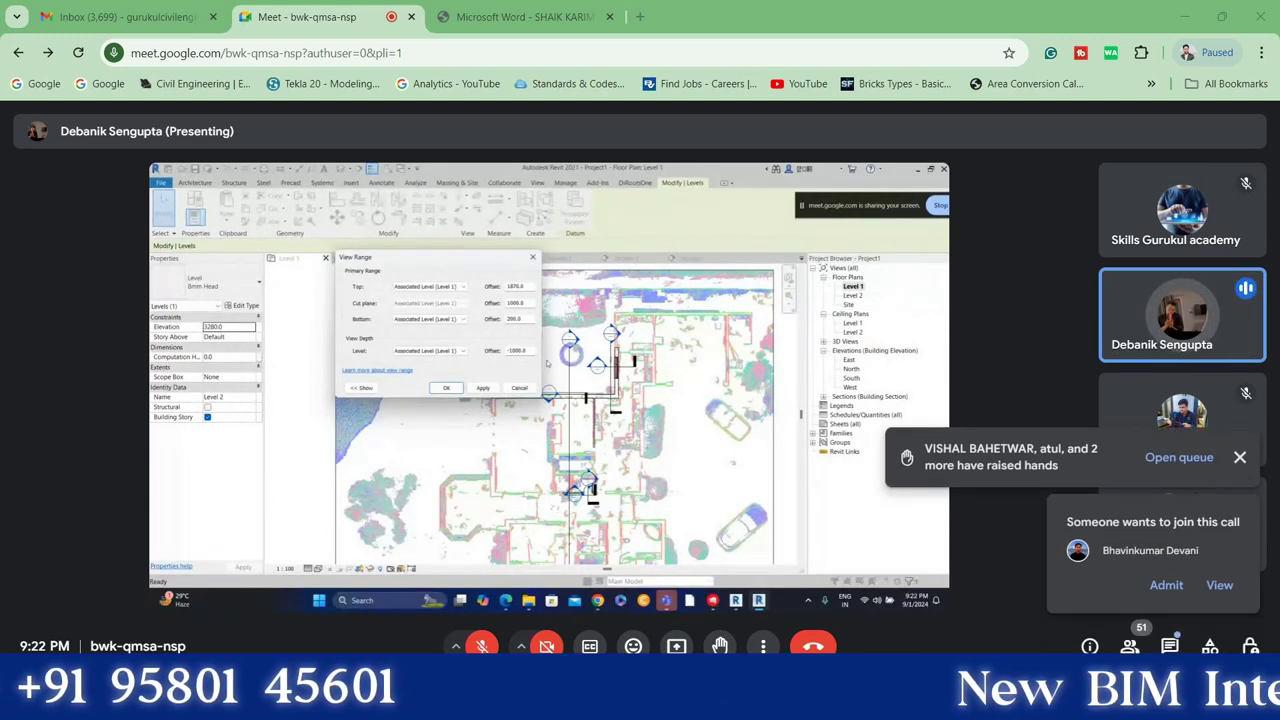
click(1165, 585)
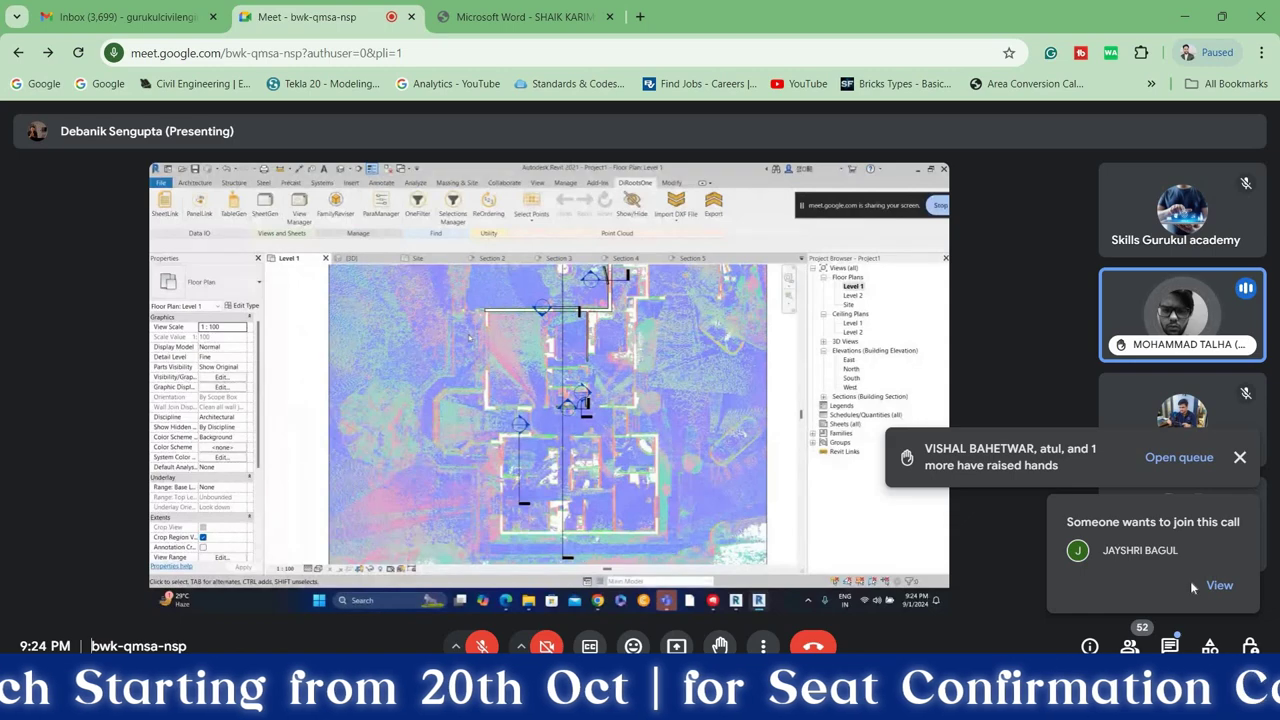
Admit all waiting participants from the People panel, then close the panel
click(1219, 585)
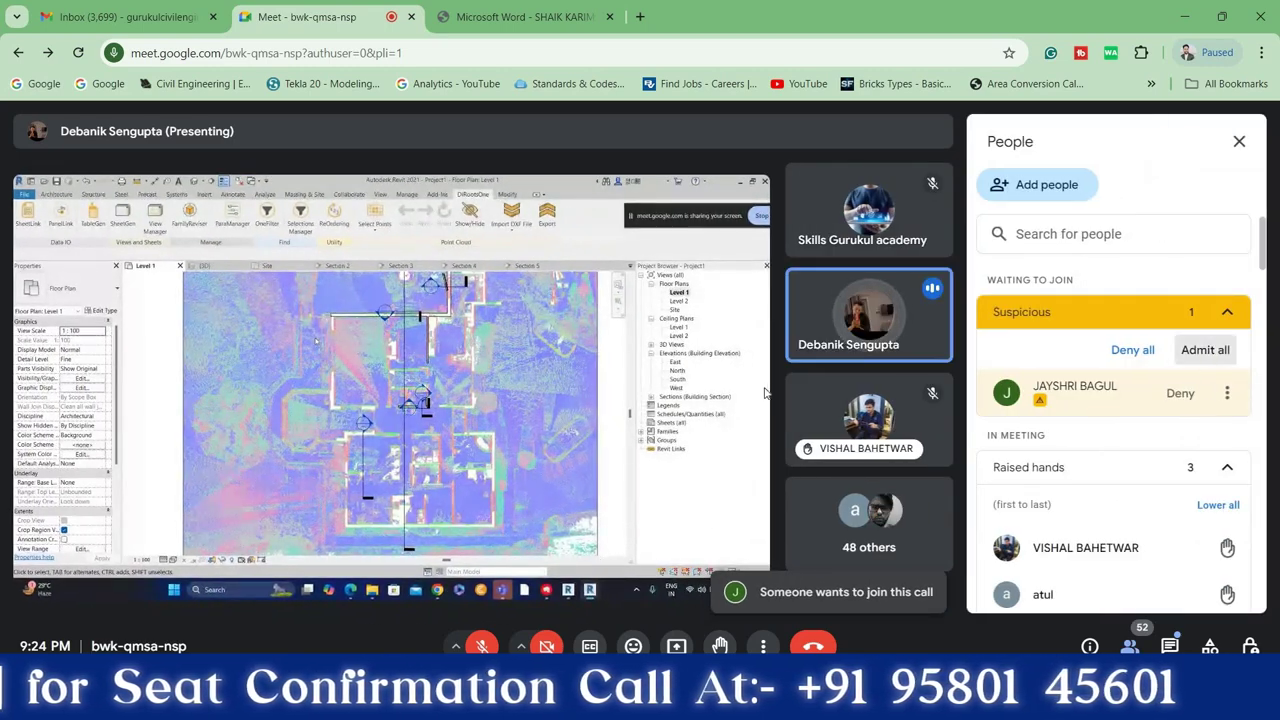
click(1205, 350)
click(722, 440)
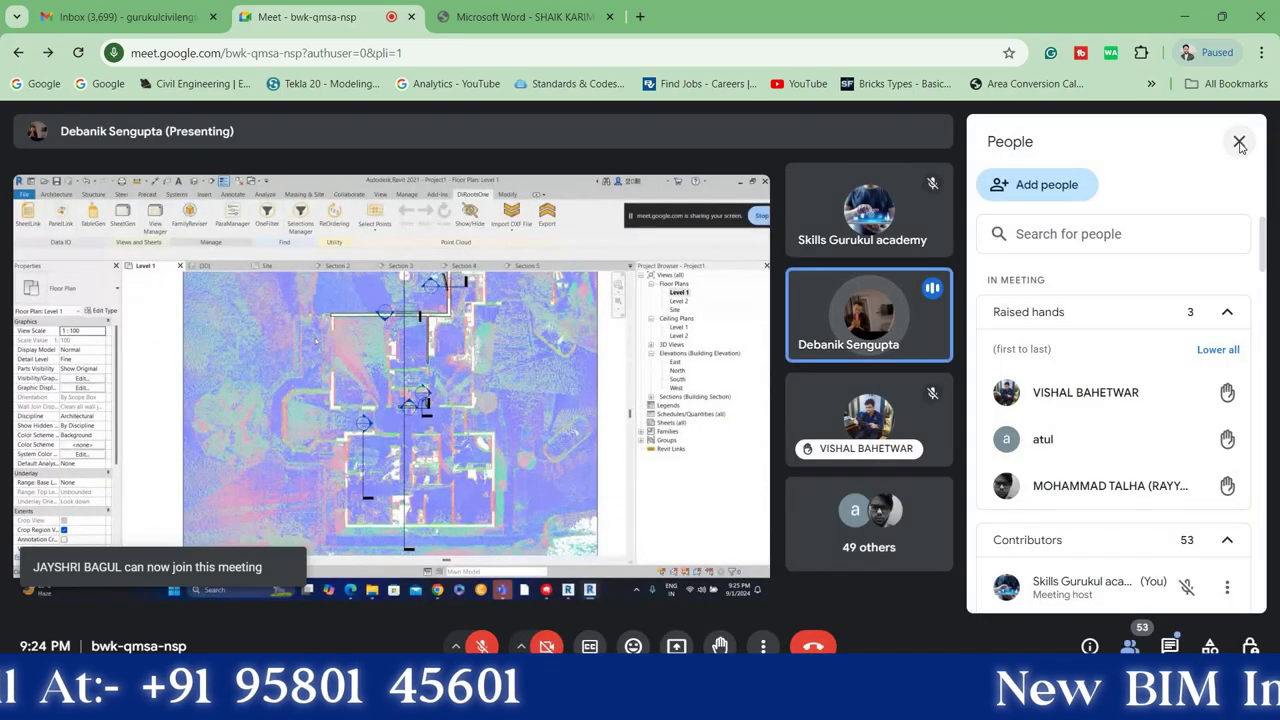
click(1241, 142)
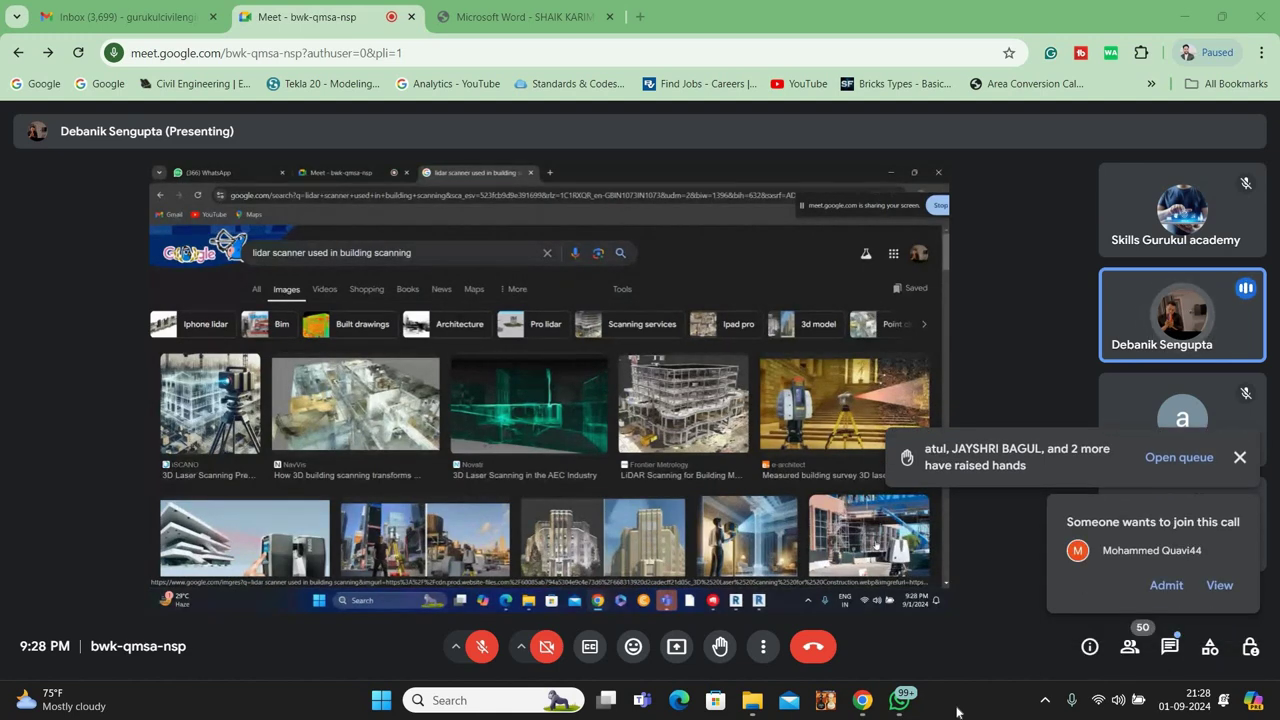
Admit the participant asking to join the call
click(1166, 587)
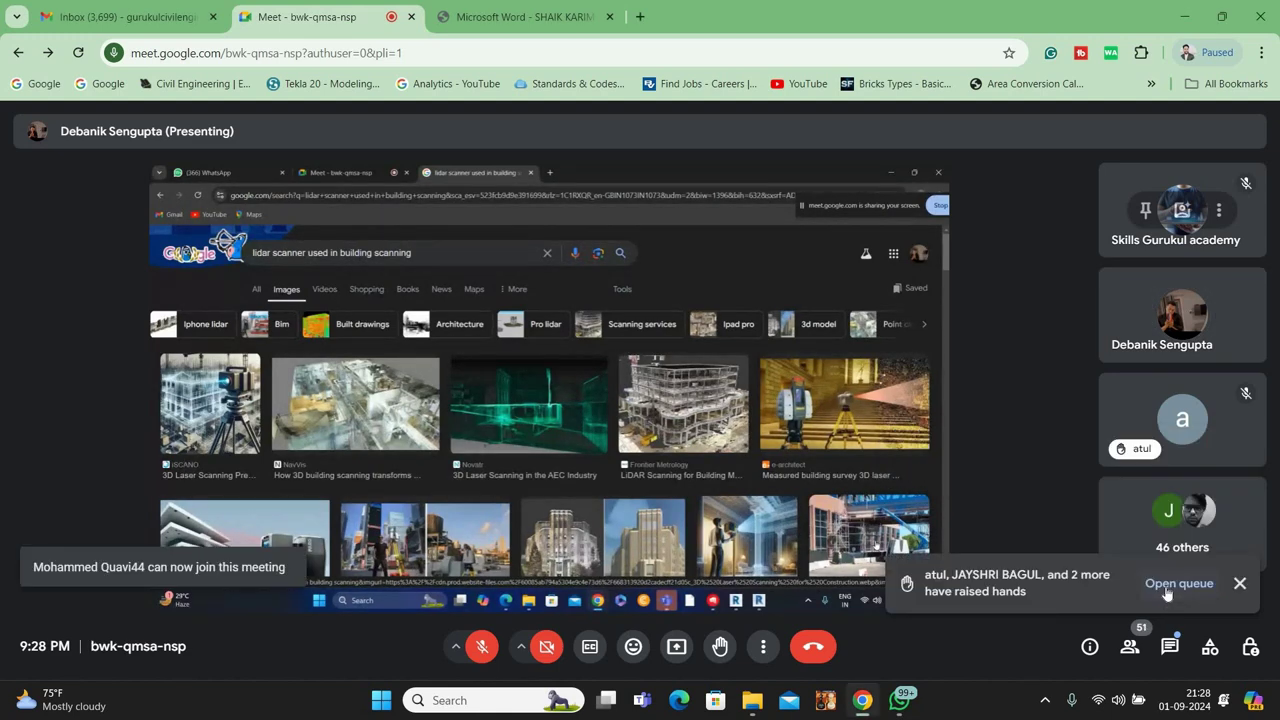
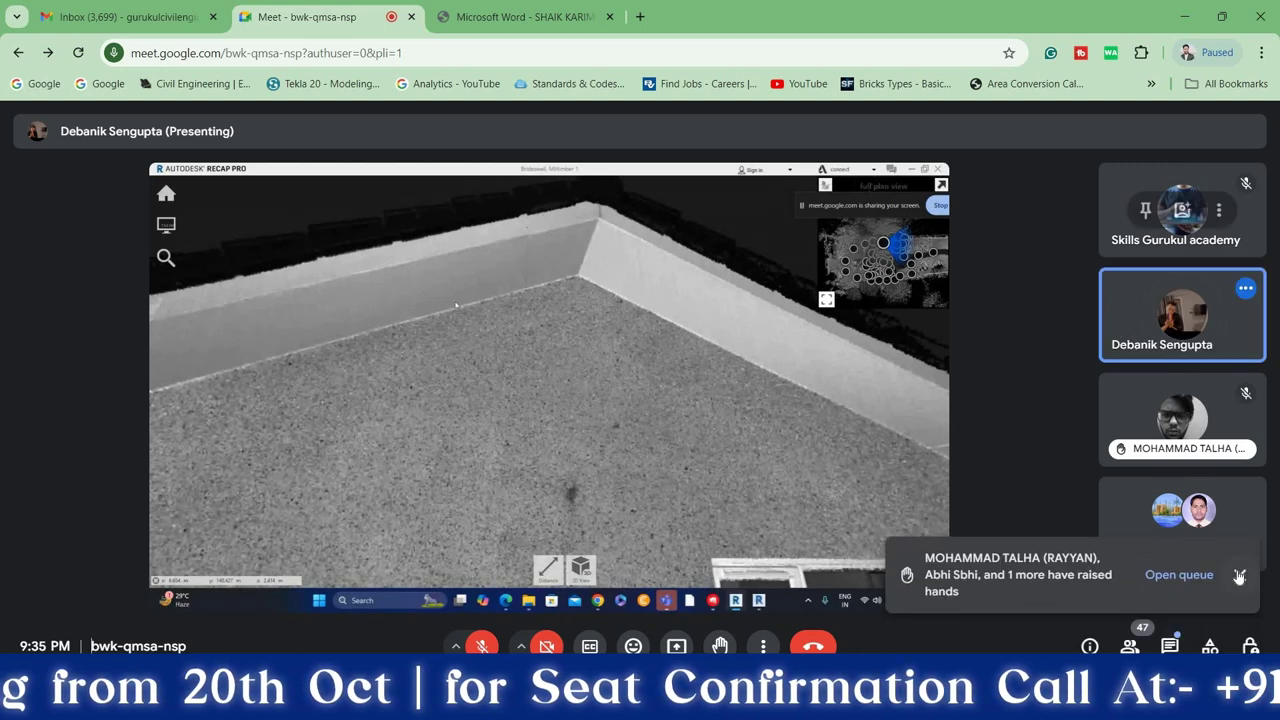
Close the raised-hands notification and unmute your own microphone
click(1239, 577)
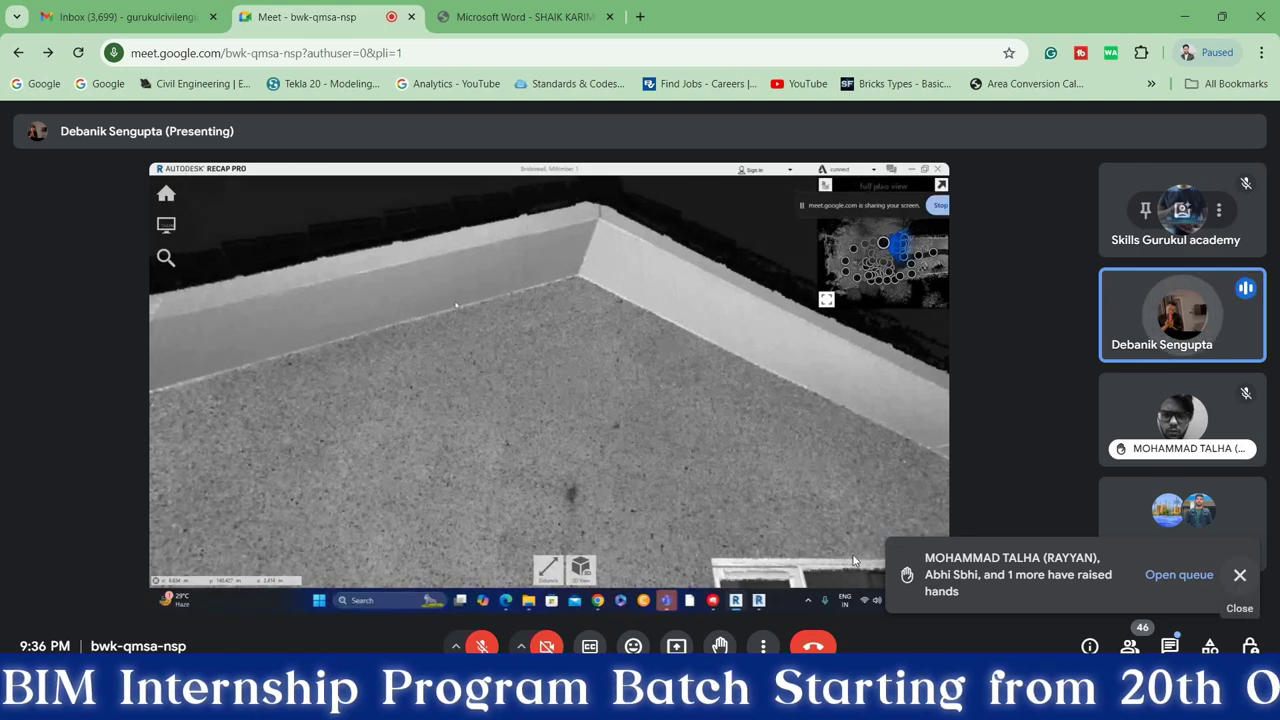
click(1240, 575)
mouse_move(481, 645)
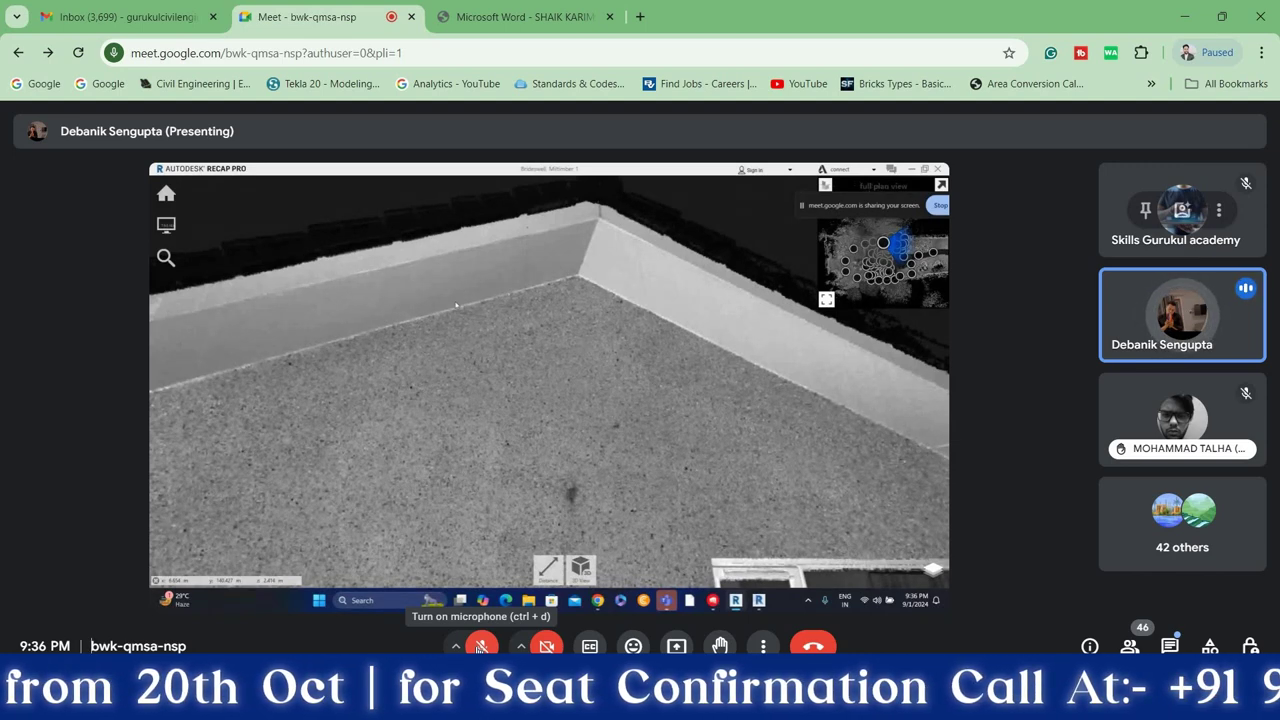
click(481, 646)
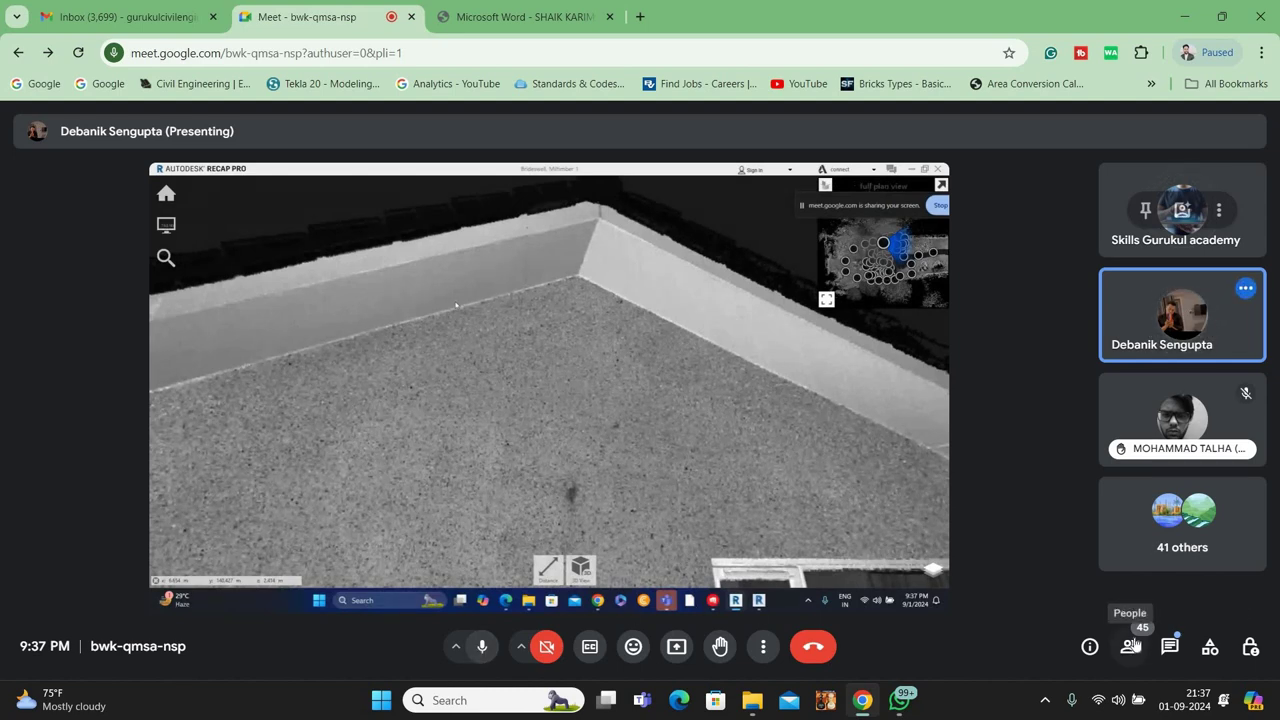
Open the People panel, scroll through the 45 participants, then close it
click(1131, 646)
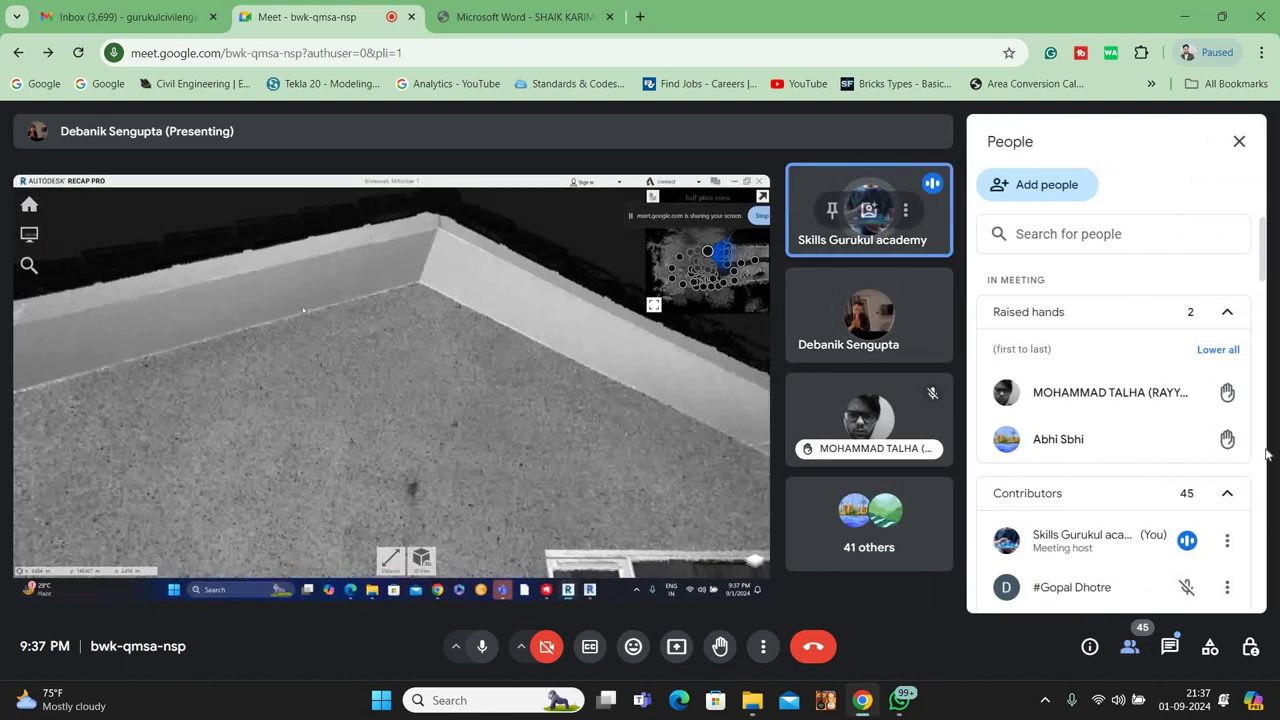
scroll(1265, 453, down, 5)
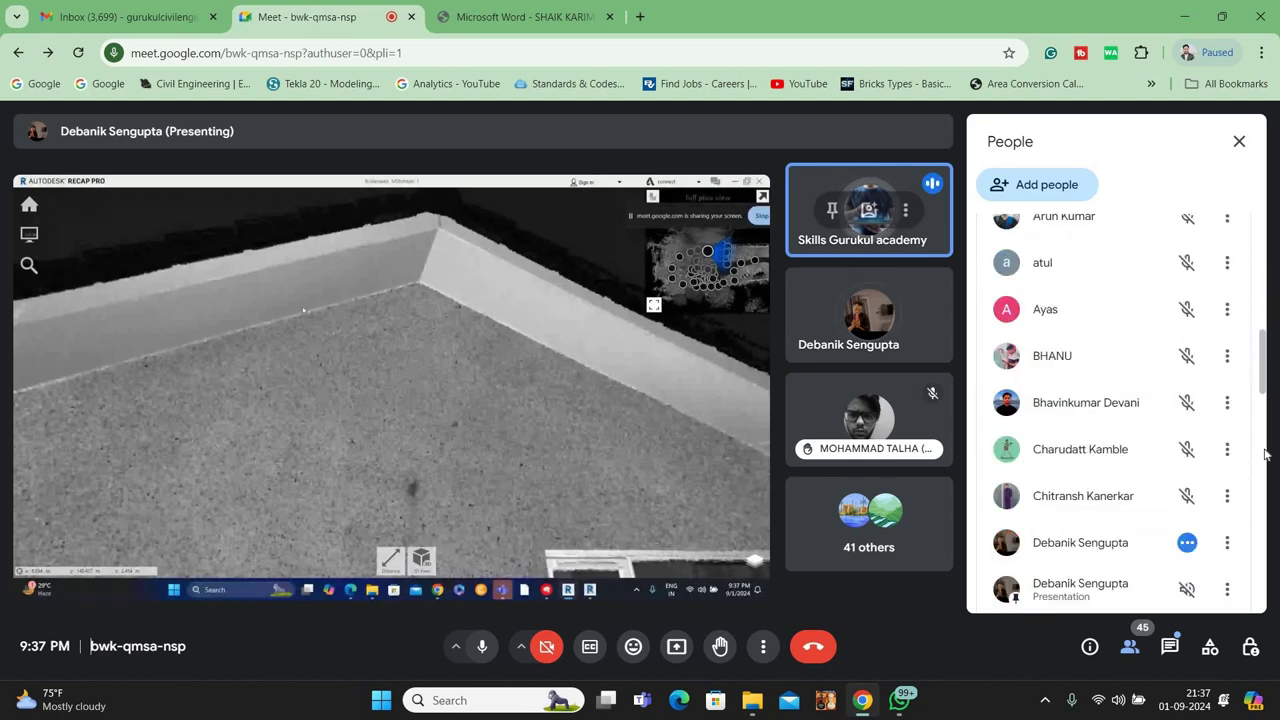
scroll(1265, 453, down, 4)
scroll(1263, 520, down, 2)
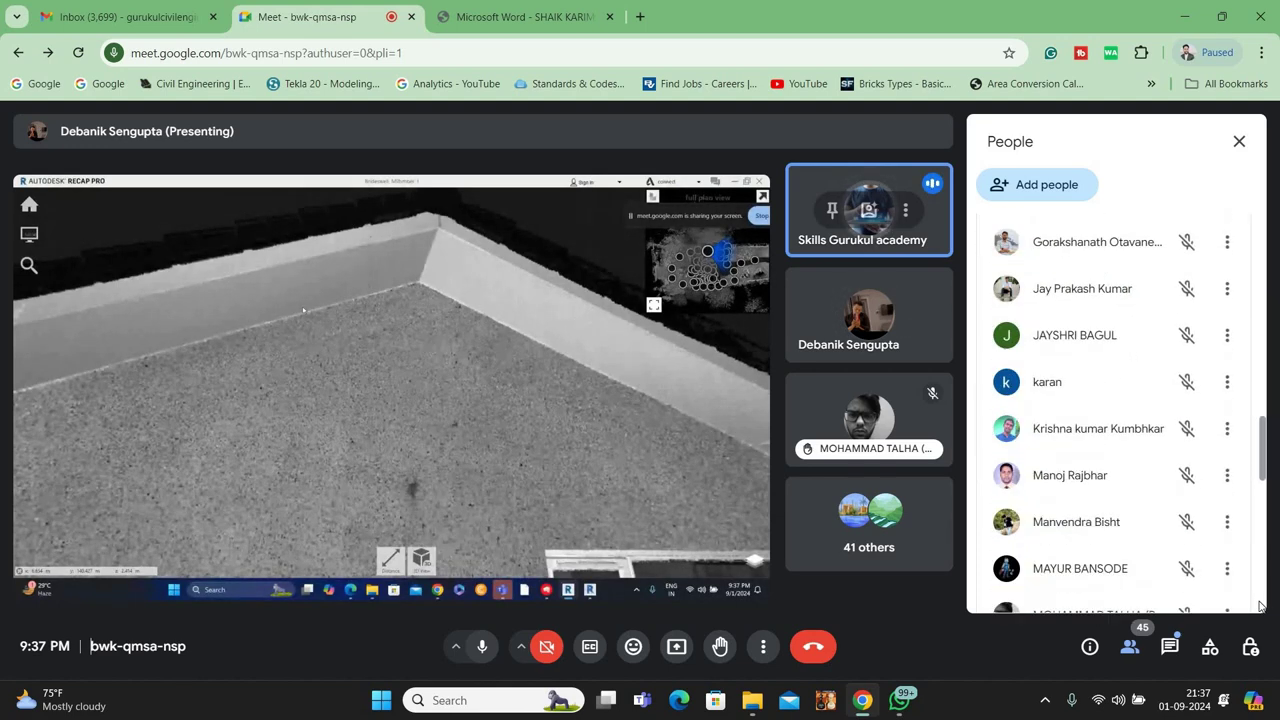
scroll(1261, 590, down, 1)
scroll(1262, 600, down, 4)
scroll(1262, 600, down, 1)
scroll(1262, 600, up, 2)
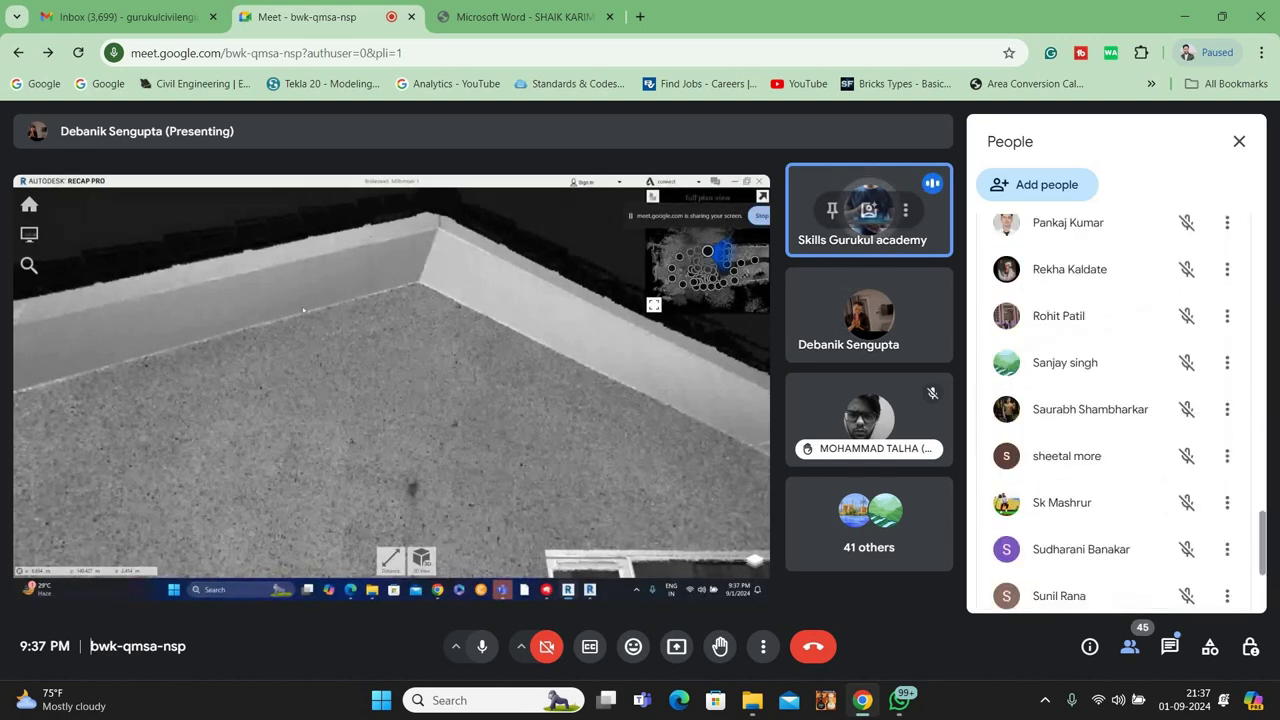
scroll(1262, 600, up, 10)
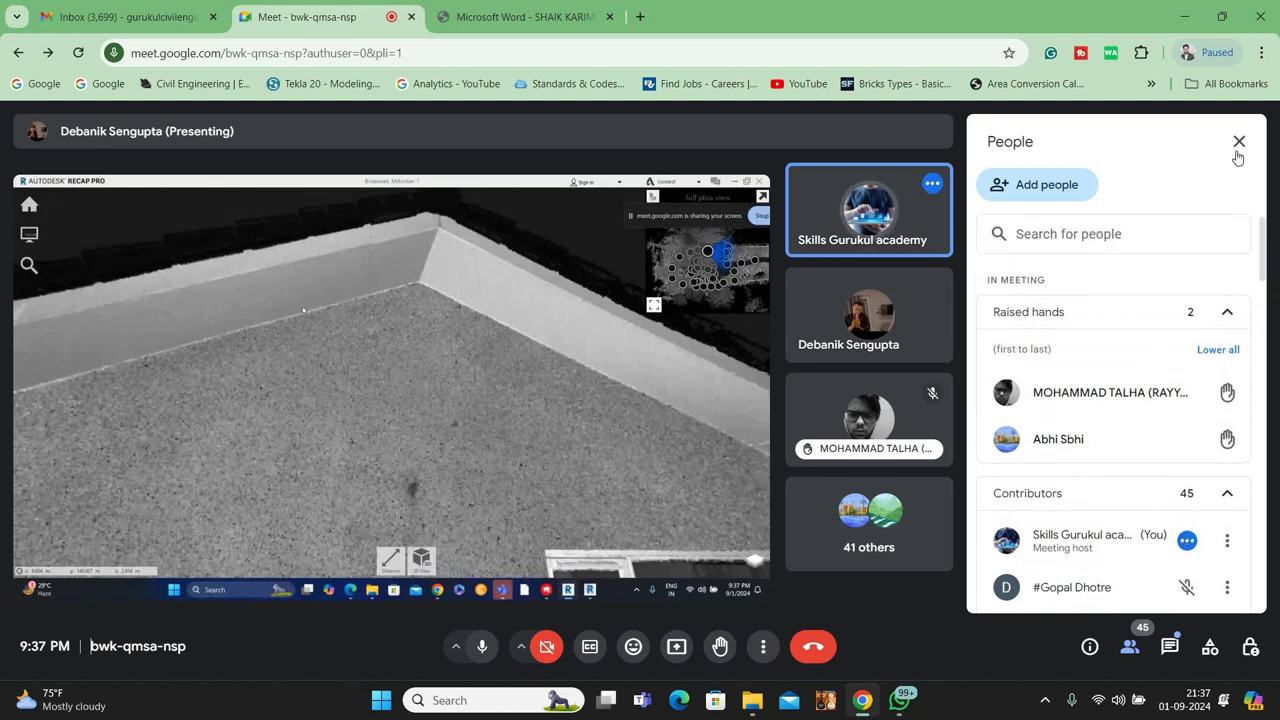
click(1239, 143)
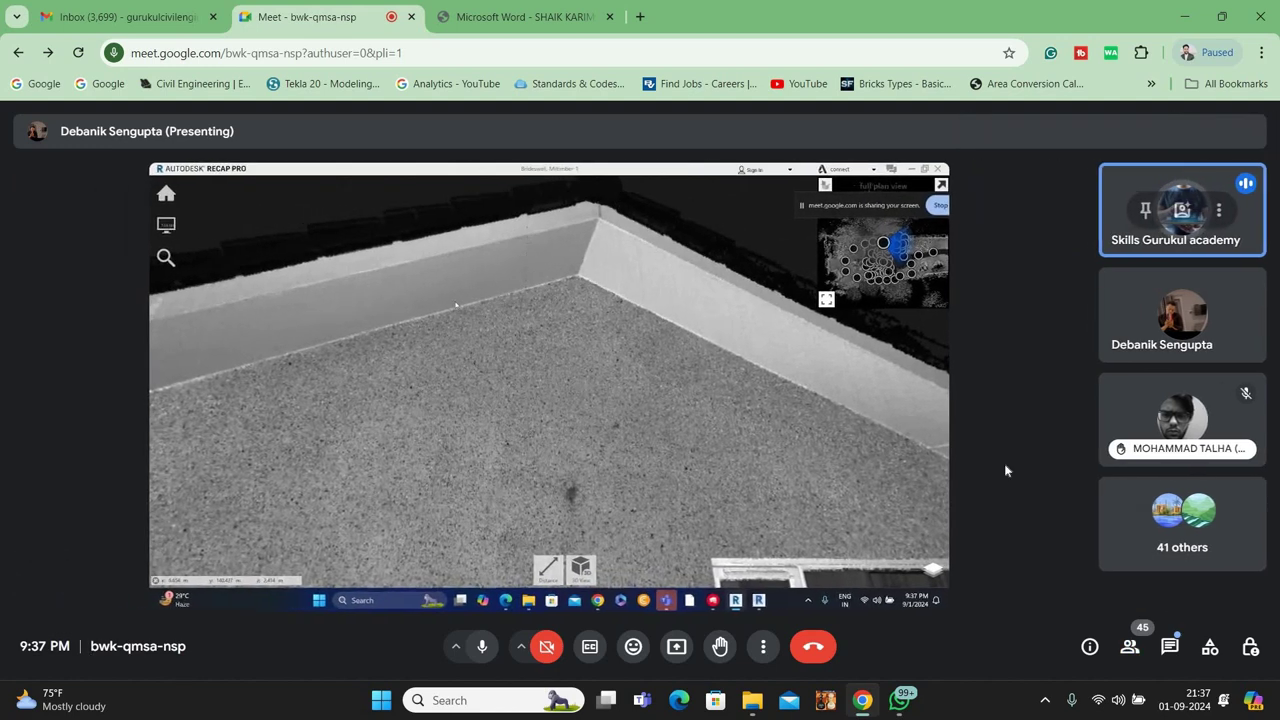
Reopen the People panel and scroll down the participant list again
click(1130, 648)
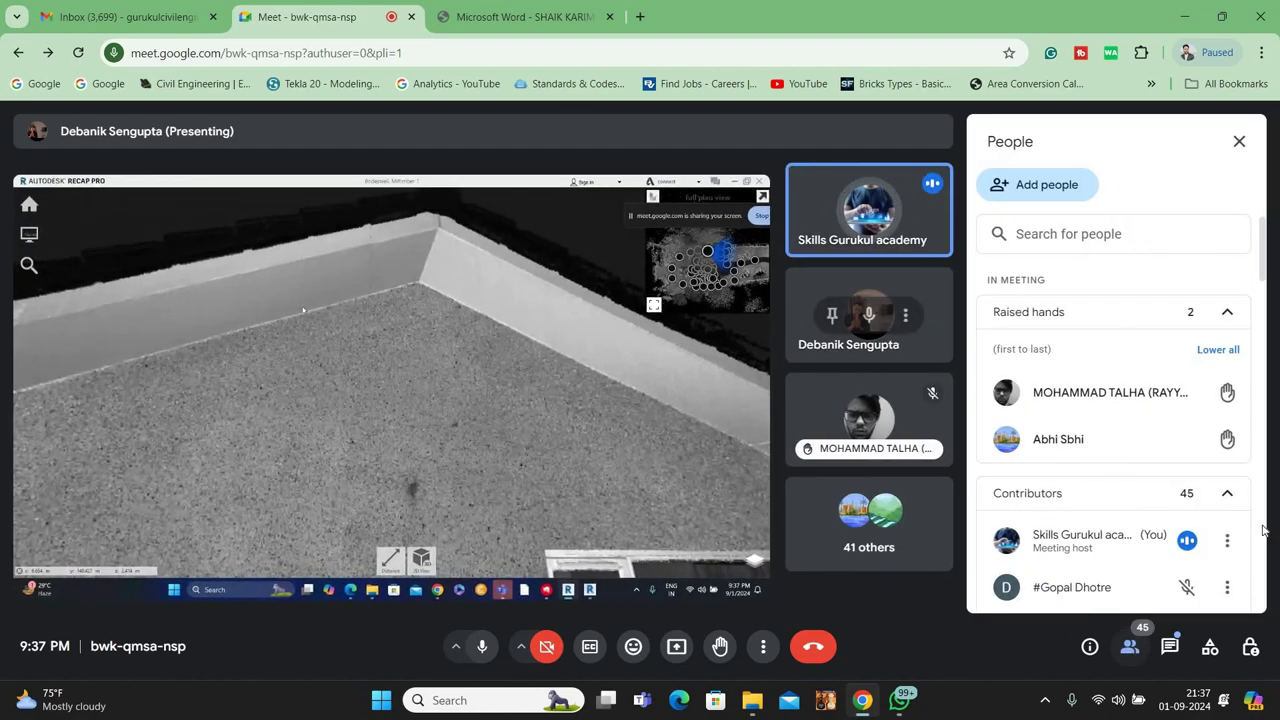
scroll(1262, 530, down, 5)
scroll(1262, 530, down, 5)
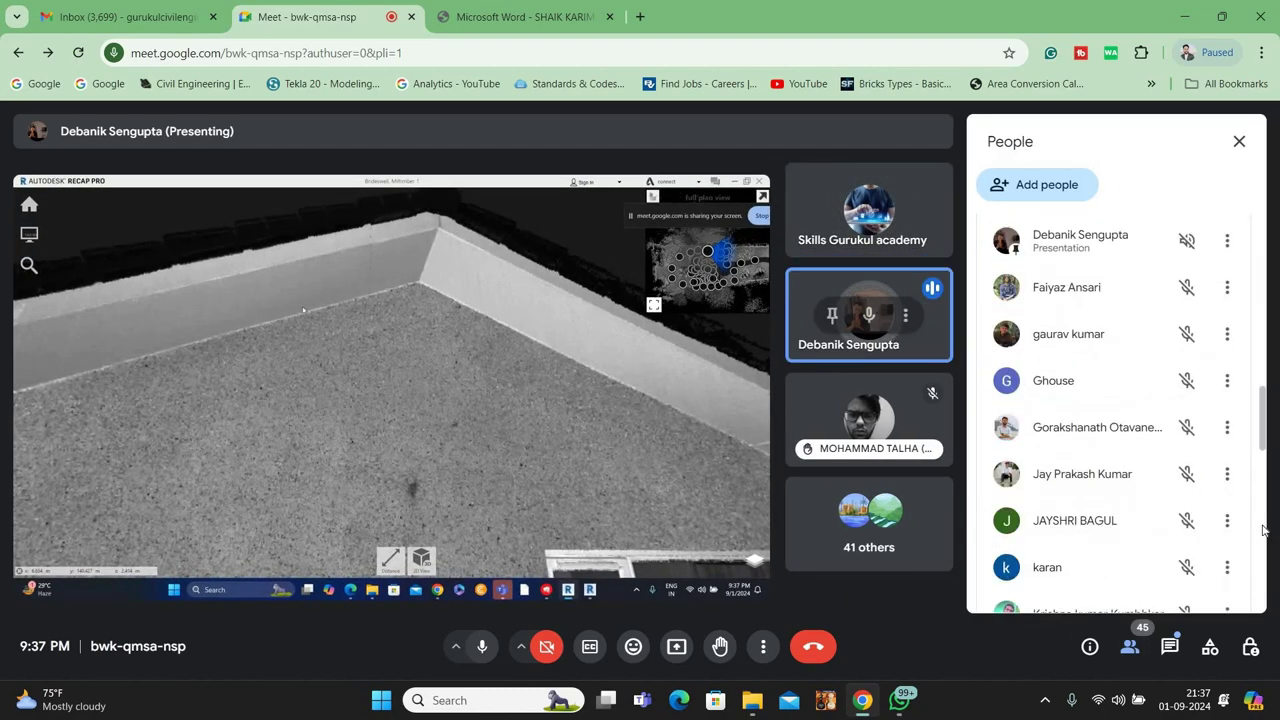
scroll(1262, 530, down, 4)
scroll(1262, 530, down, 4)
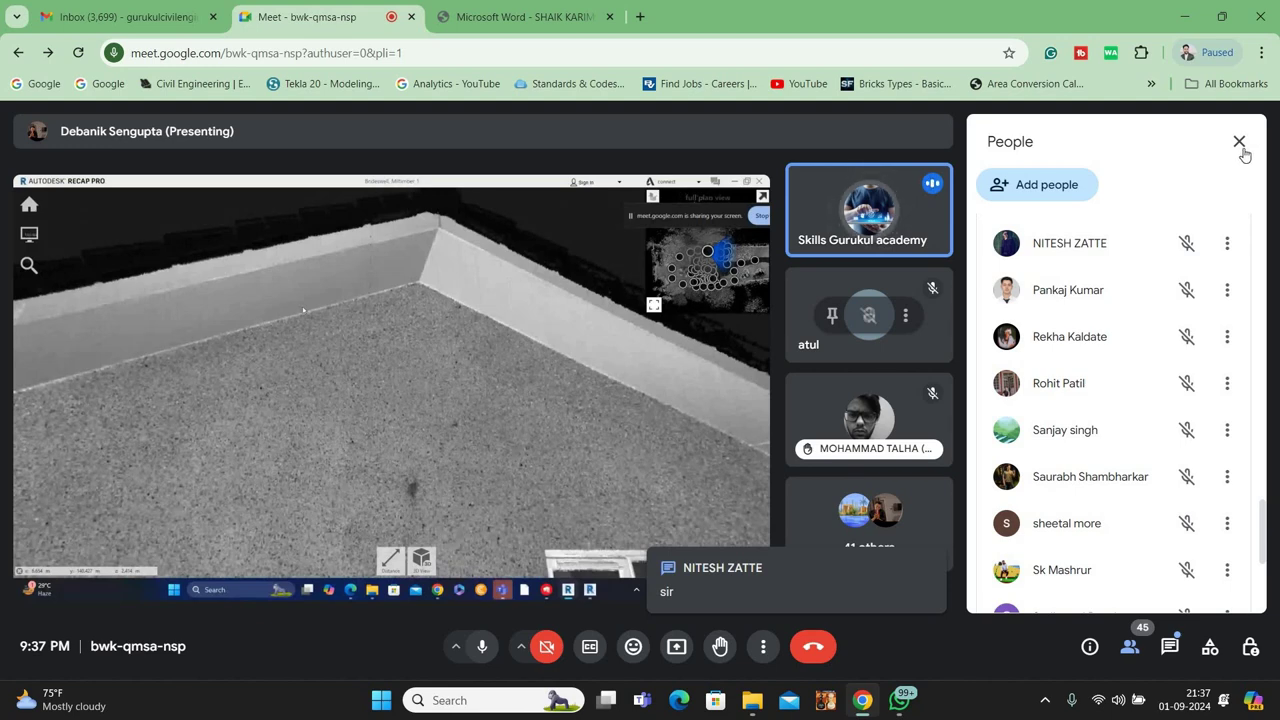
Reopen the People panel and scroll up to the Raised hands list with two participants
click(1240, 143)
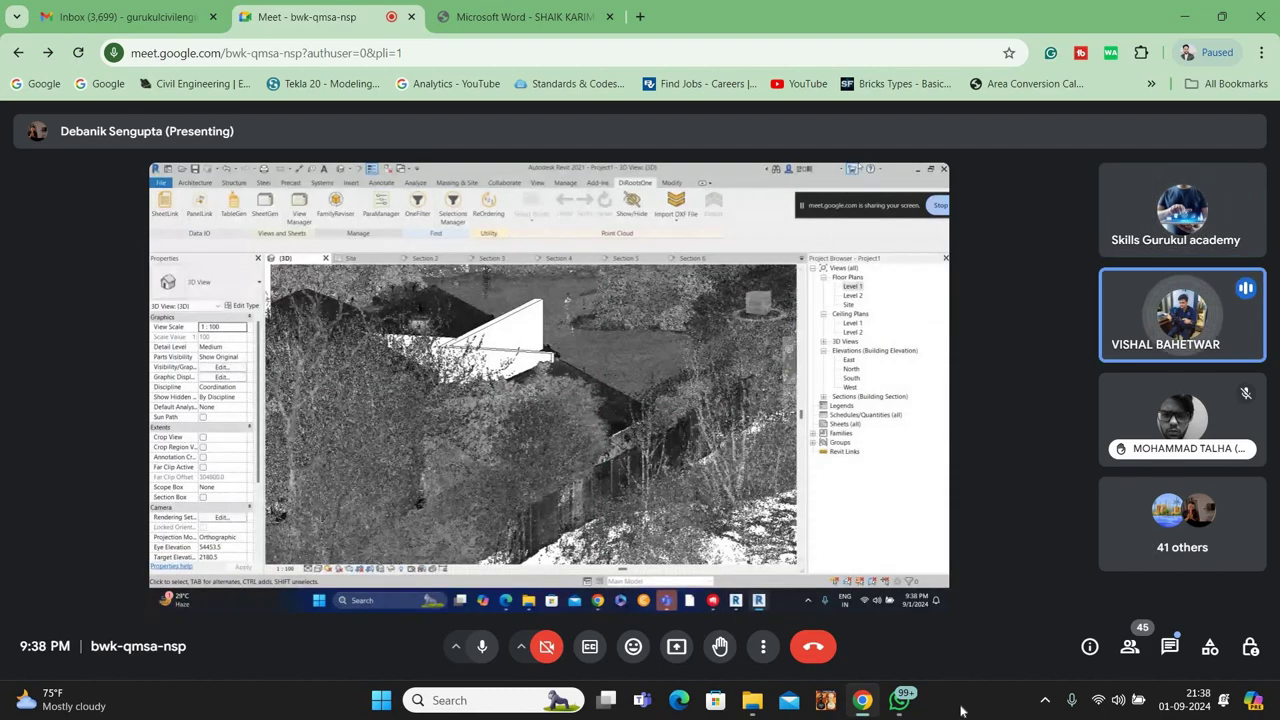
click(1131, 650)
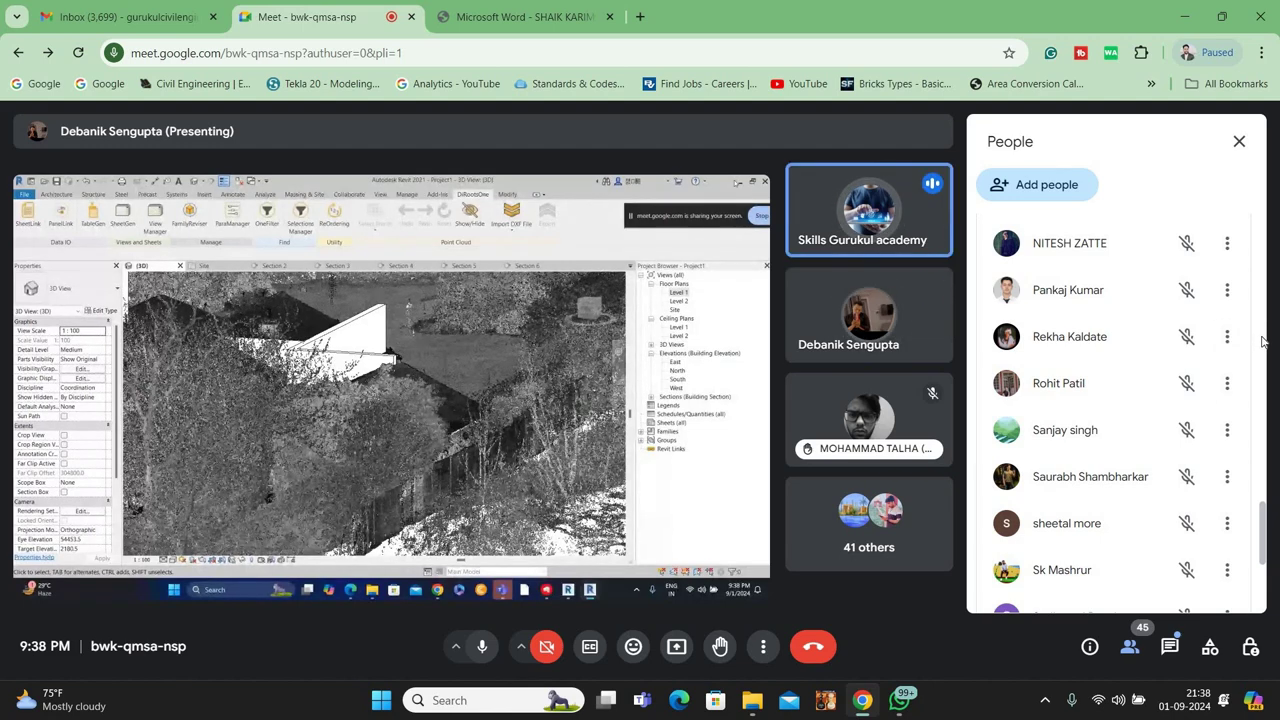
scroll(1262, 340, up, 5)
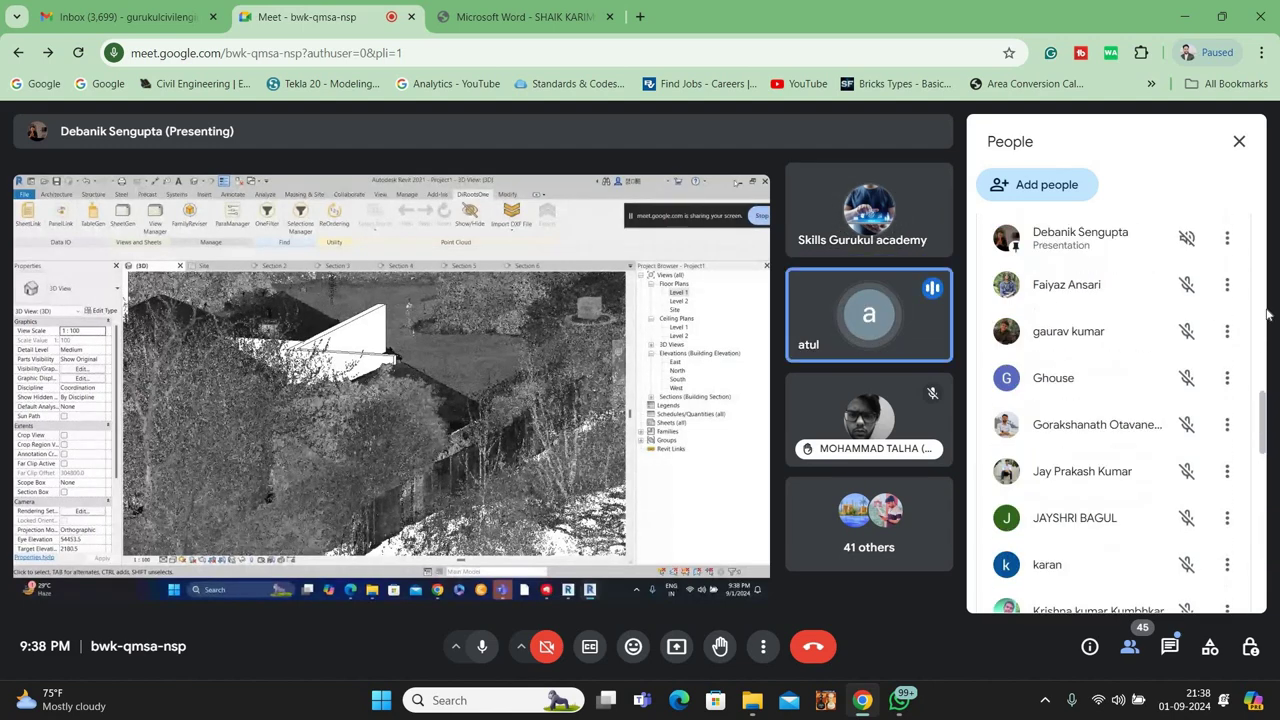
scroll(1263, 310, up, 5)
scroll(1264, 280, up, 3)
scroll(1265, 260, up, 3)
scroll(1264, 255, up, 1)
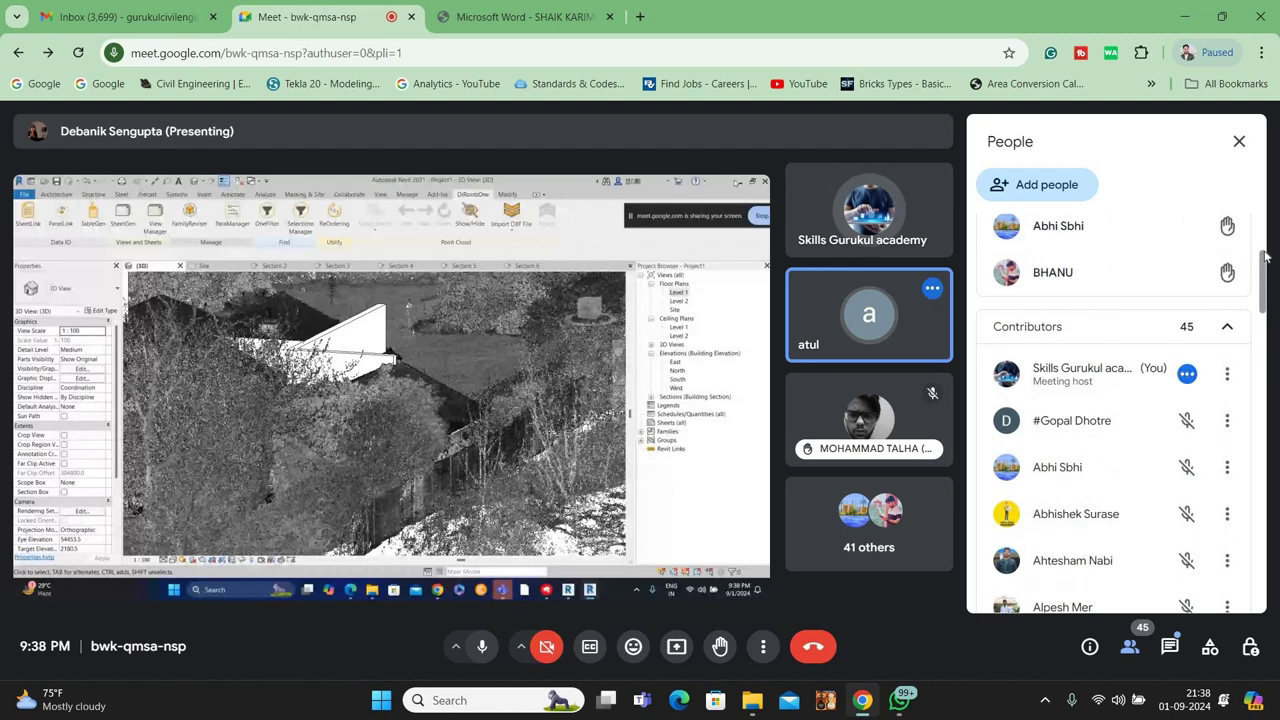
scroll(1262, 247, up, 2)
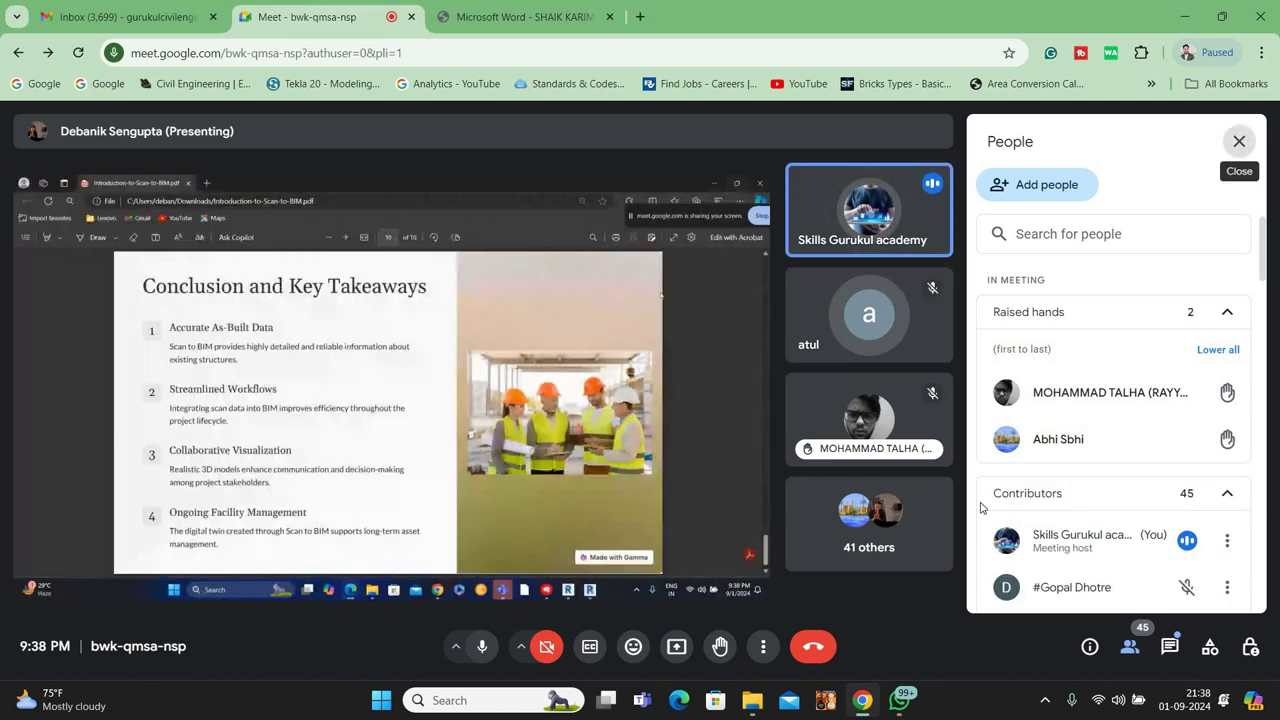
Close the People panel, briefly reopen it, and close it again to show participant tiles
click(1241, 139)
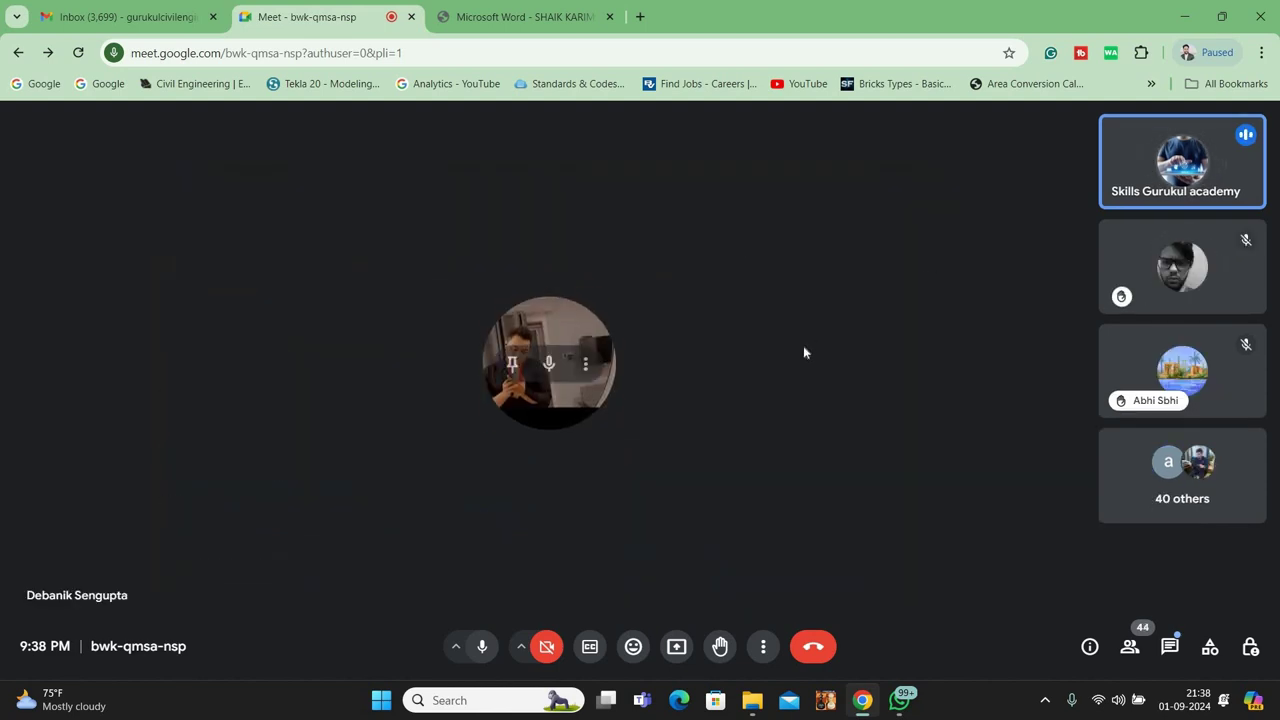
click(1129, 648)
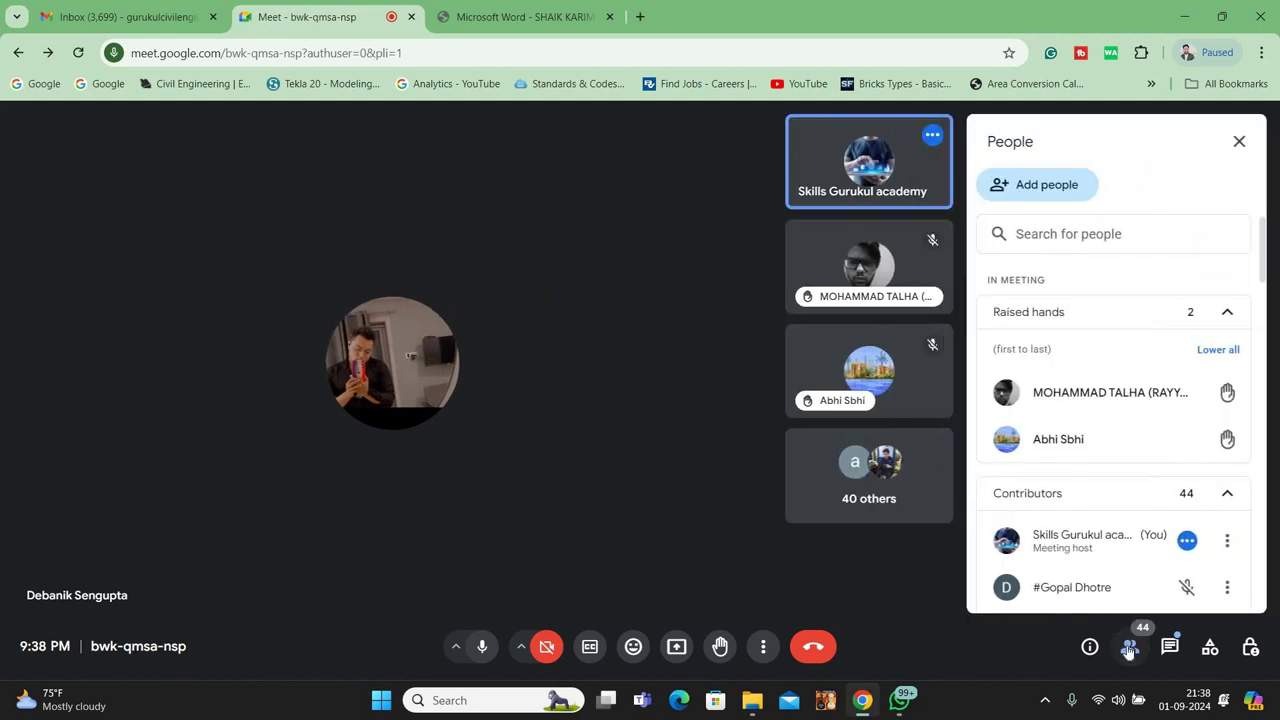
click(1129, 648)
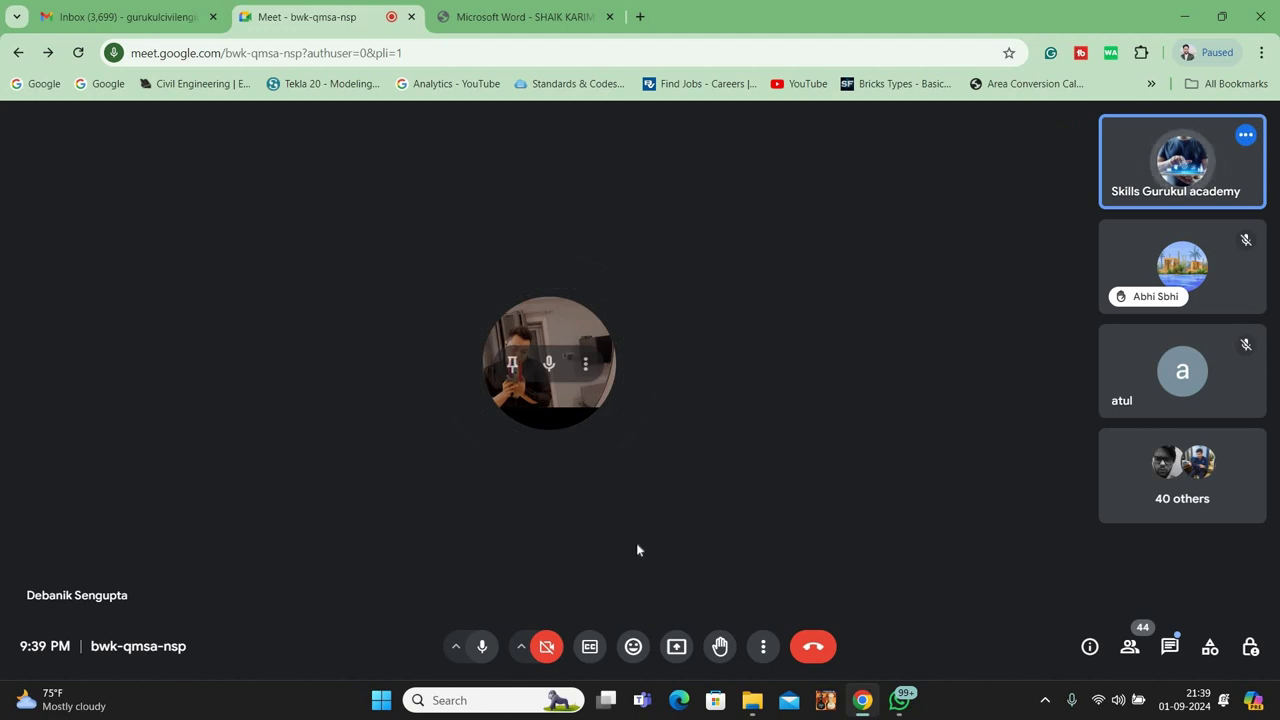
click(1131, 648)
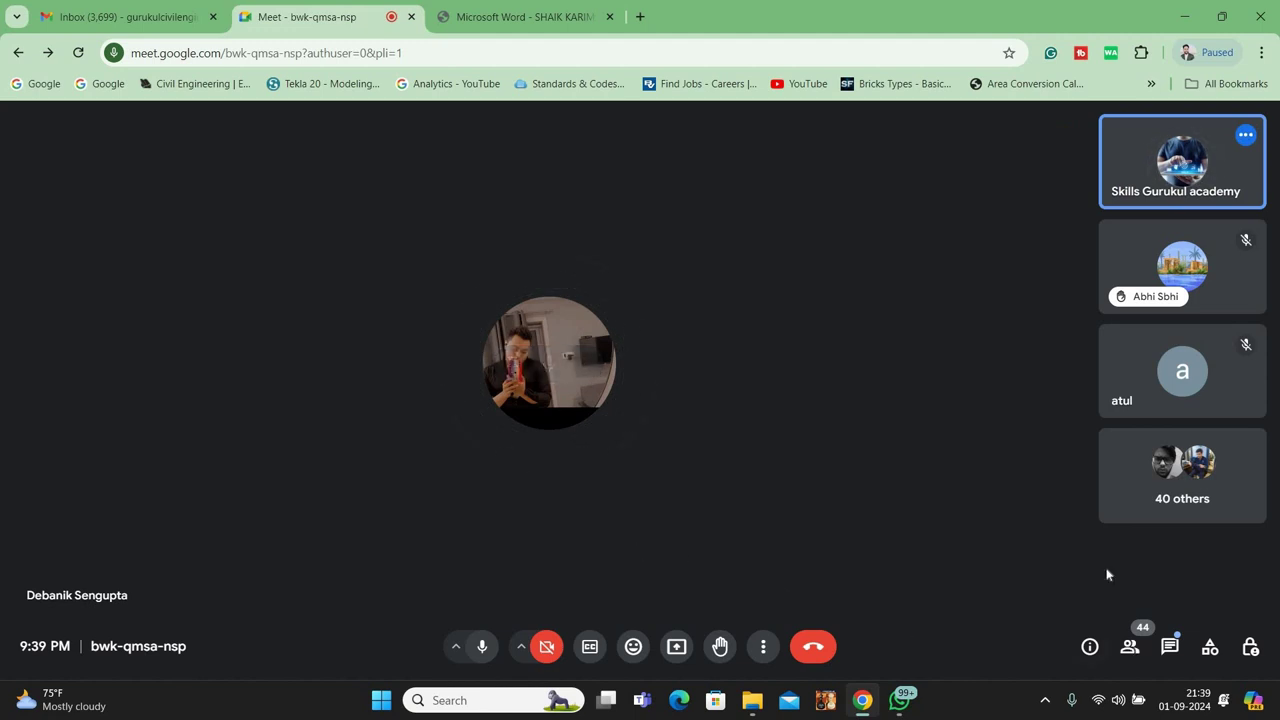
scroll(1099, 513, down, 3)
scroll(1098, 513, down, 2)
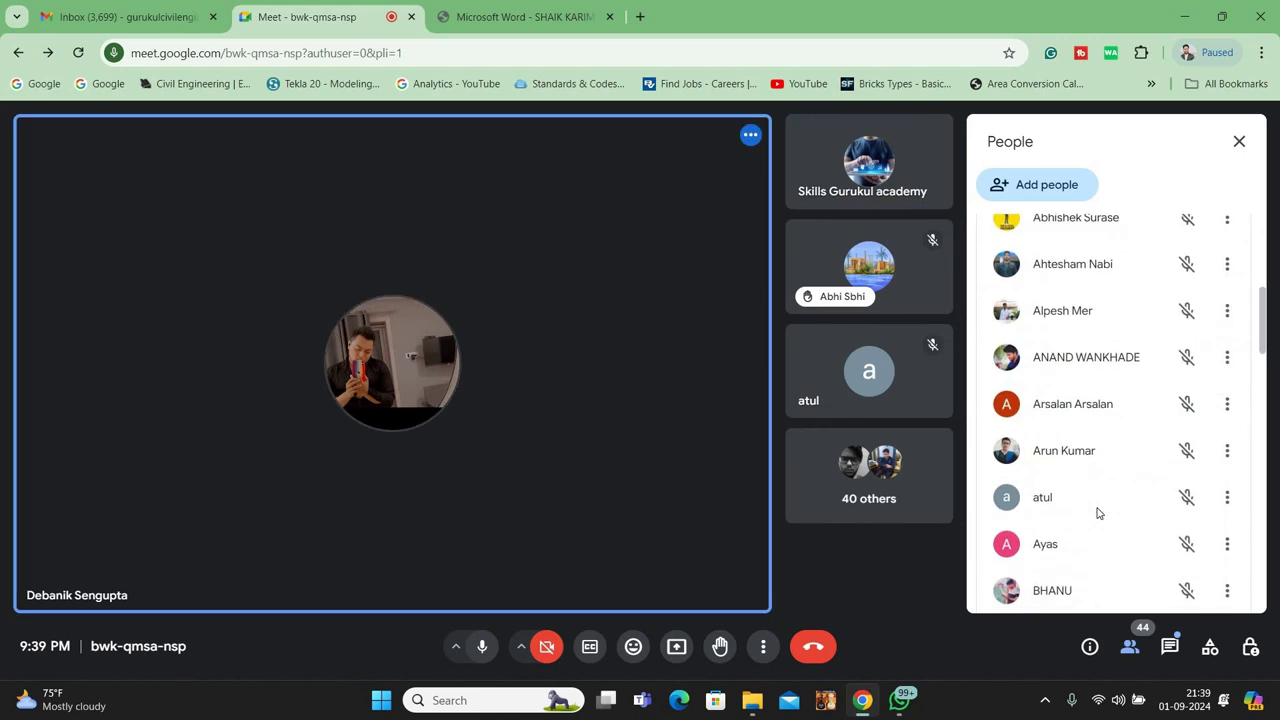
scroll(1098, 513, down, 3)
scroll(1097, 513, down, 2)
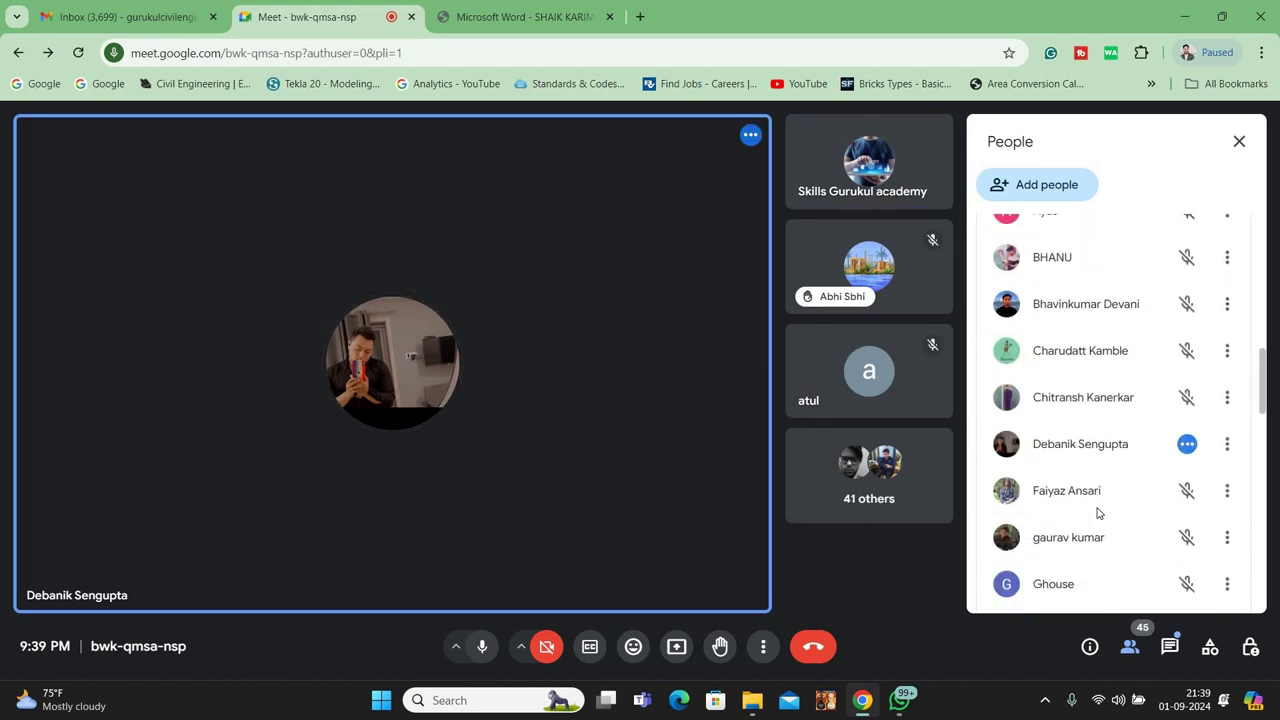
scroll(1097, 513, down, 2)
scroll(1097, 511, down, 2)
scroll(1080, 350, down, 2)
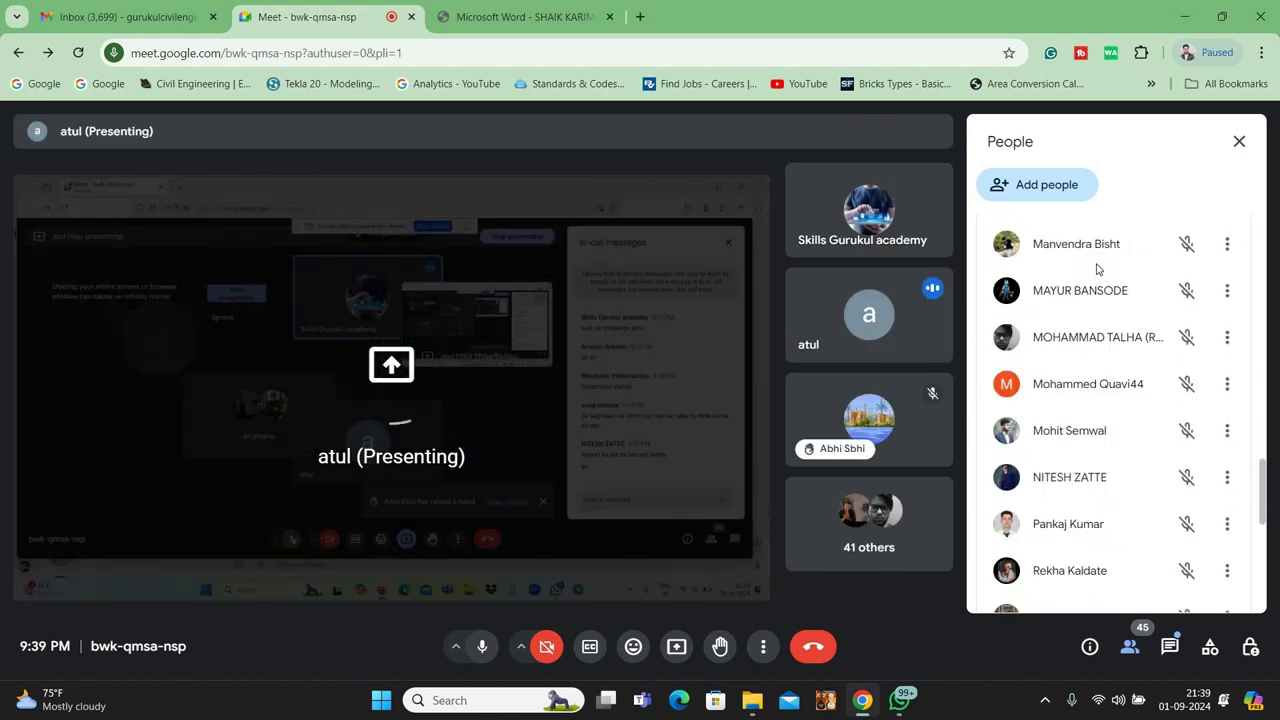
scroll(1215, 180, down, 5)
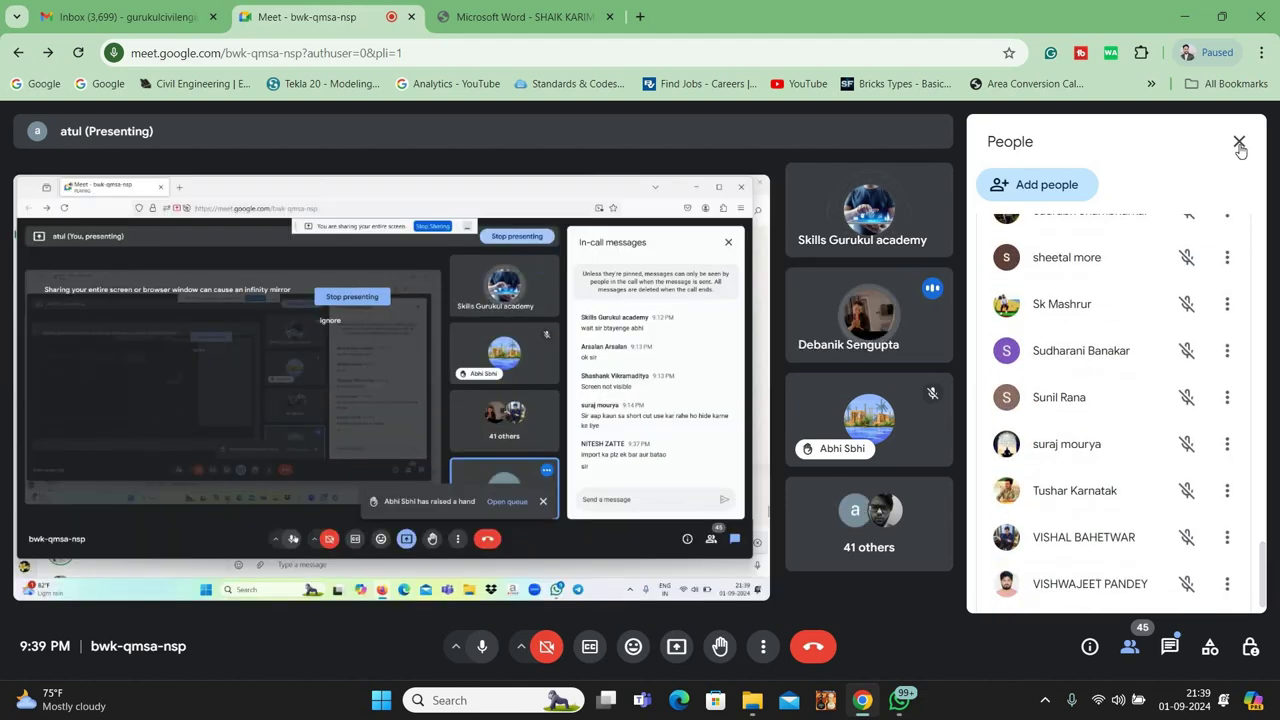
click(1239, 142)
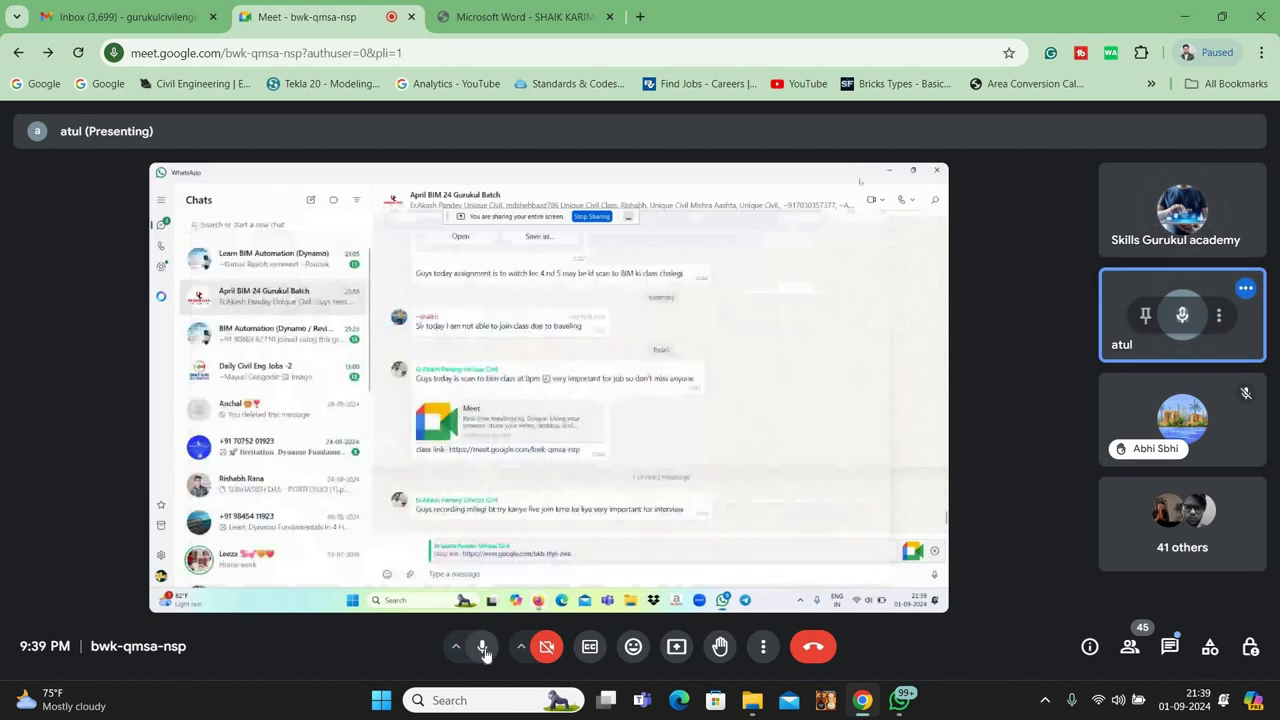
Mute your own microphone while the participant presents ReCap Pro
click(484, 648)
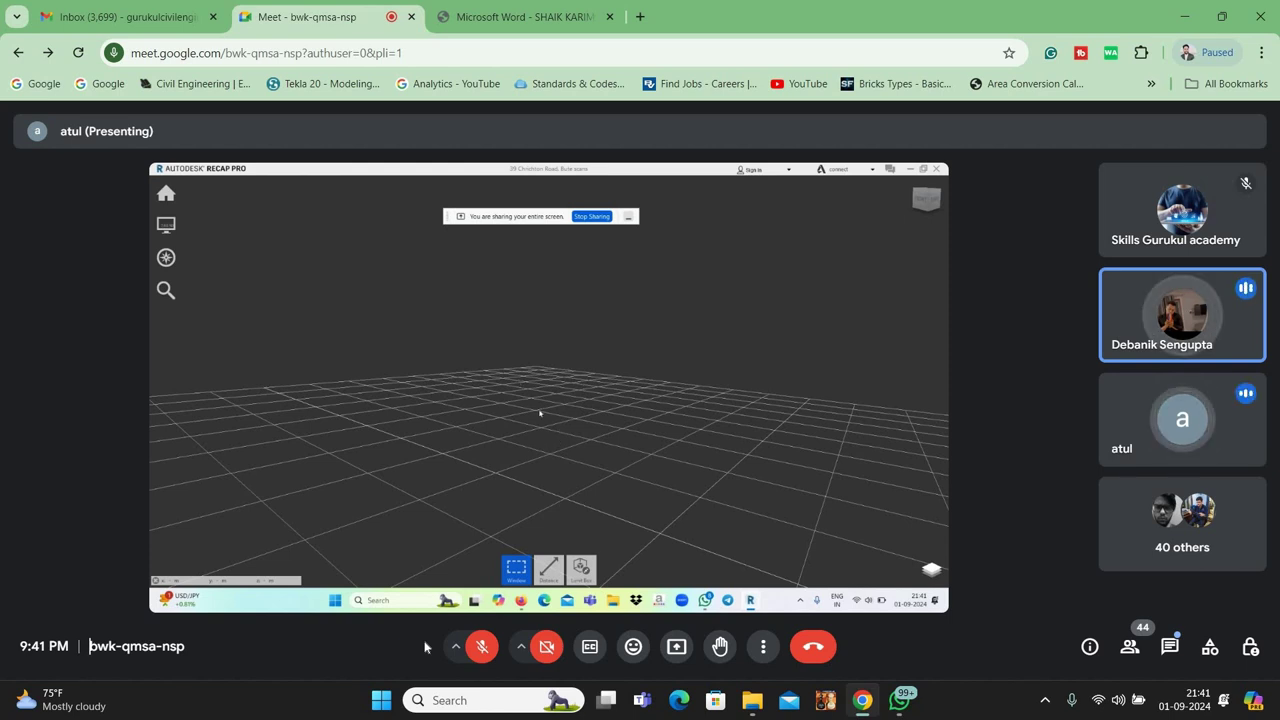
click(483, 661)
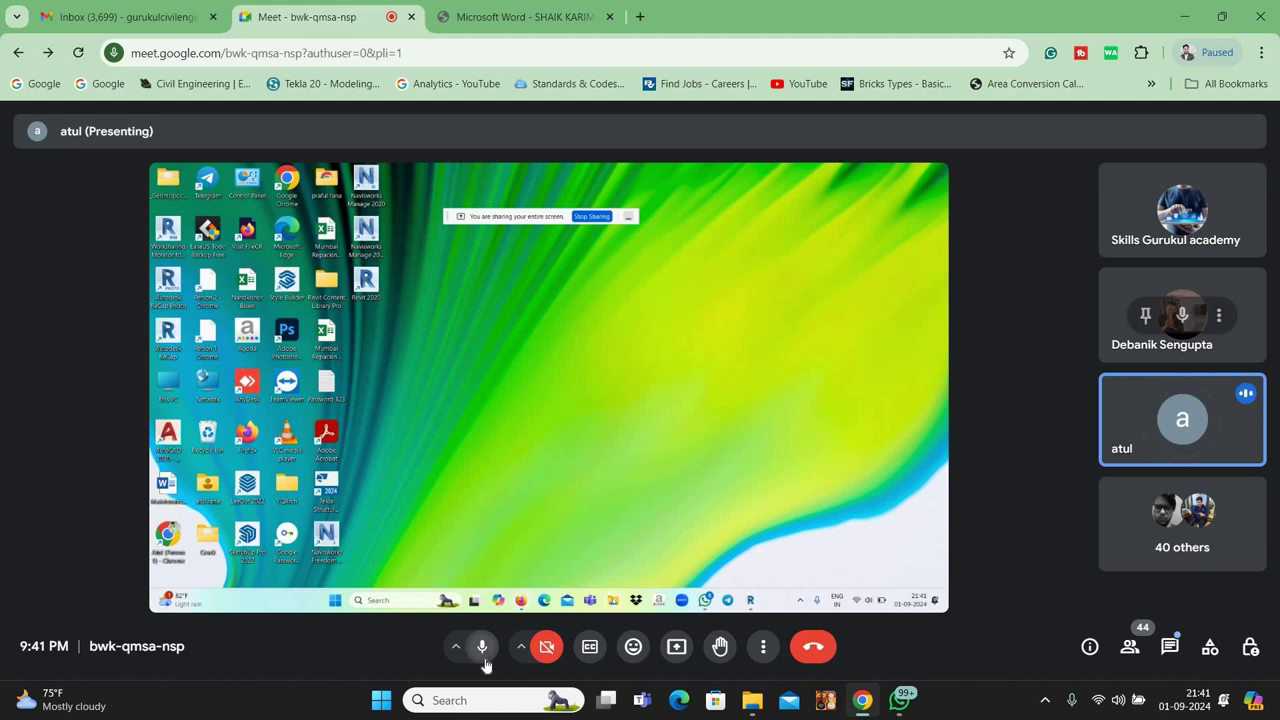
click(484, 660)
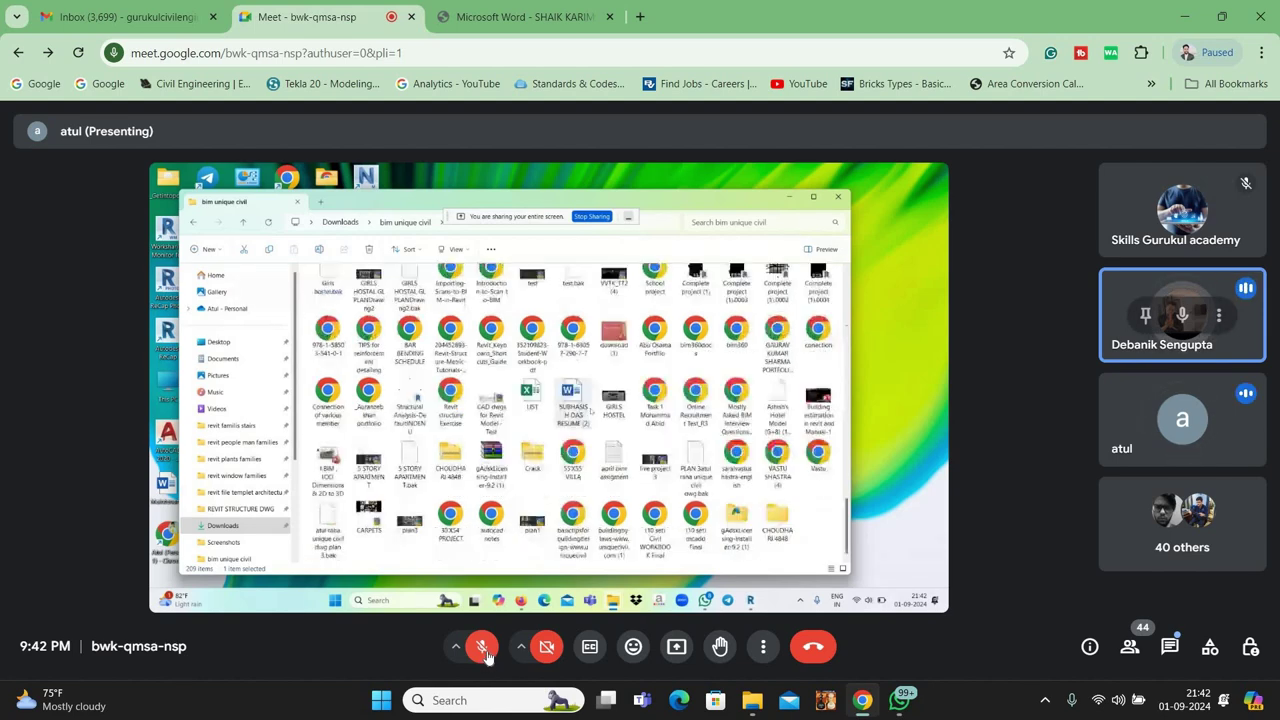
Unmute your microphone and open the People list for the 42-person call
click(484, 650)
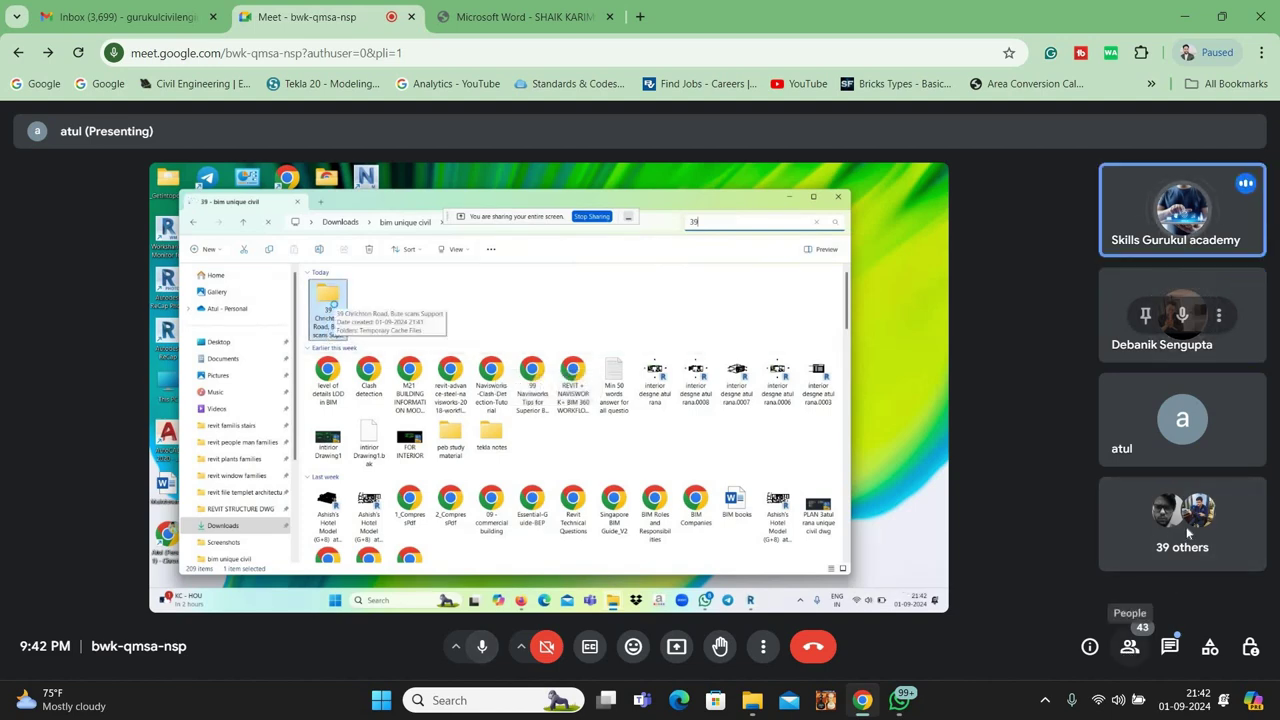
click(1130, 647)
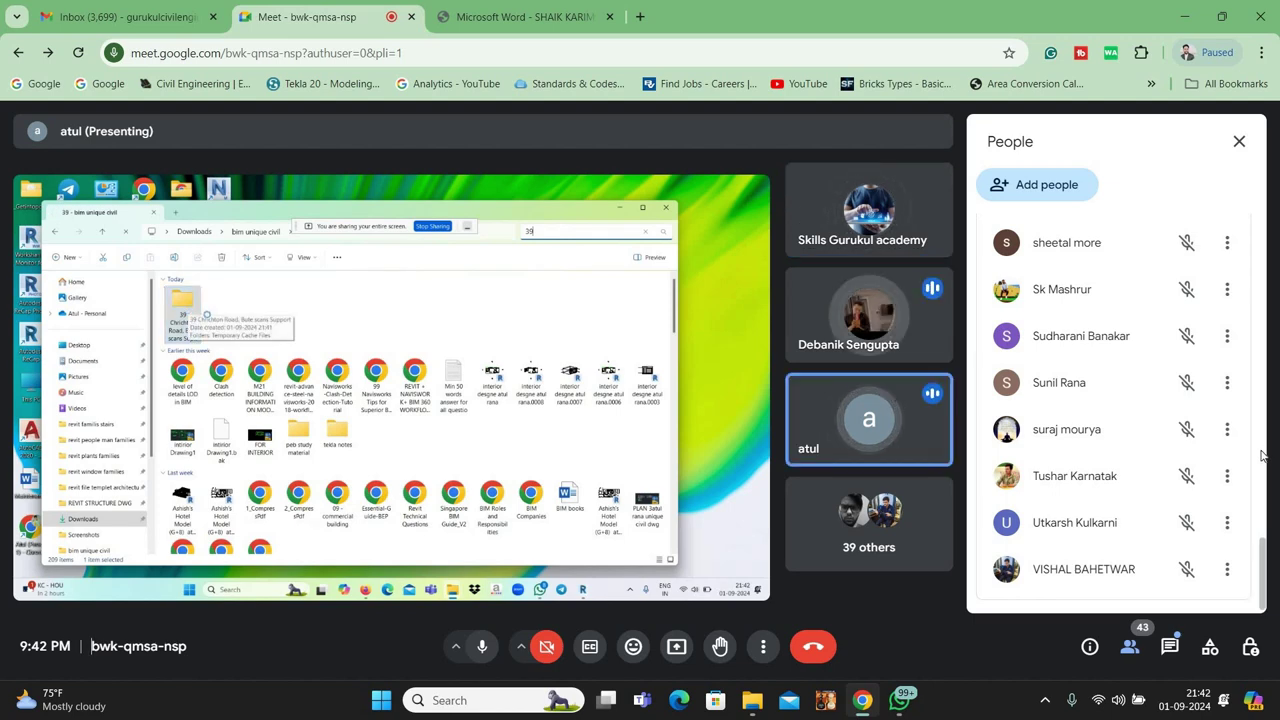
click(1262, 455)
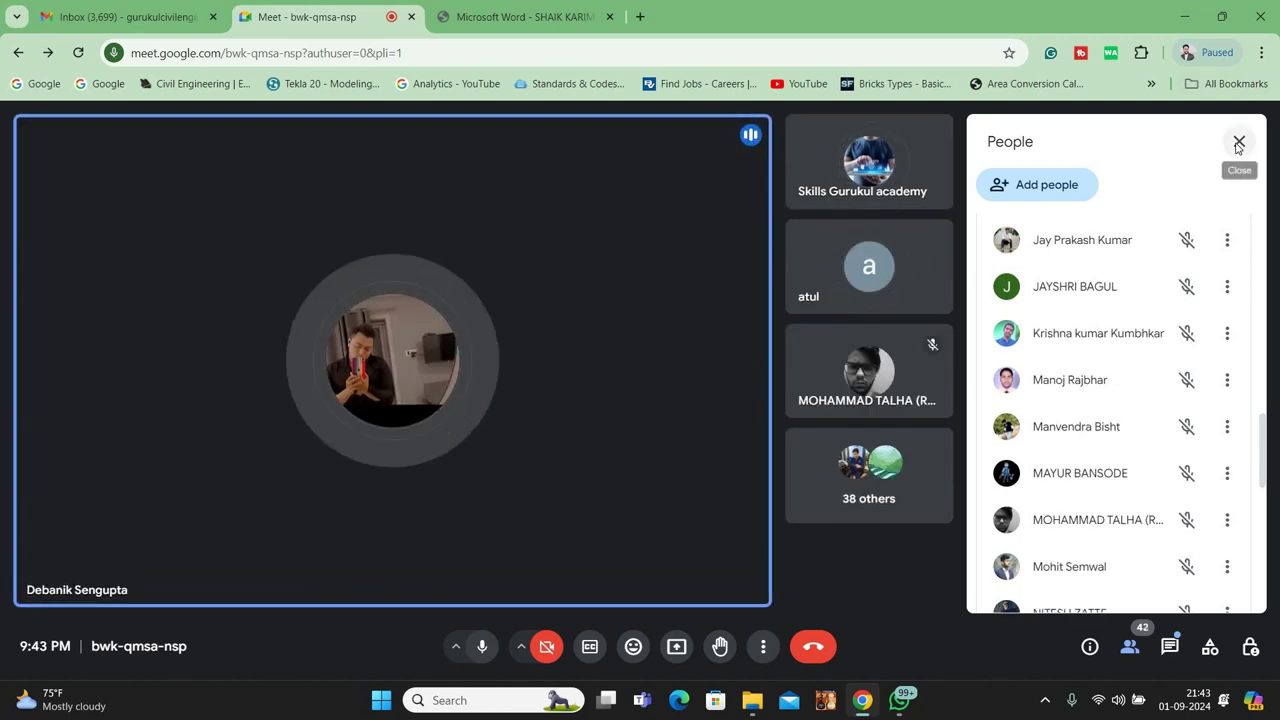
Close the People panel to watch the participant's shared Task Manager screen
click(1238, 143)
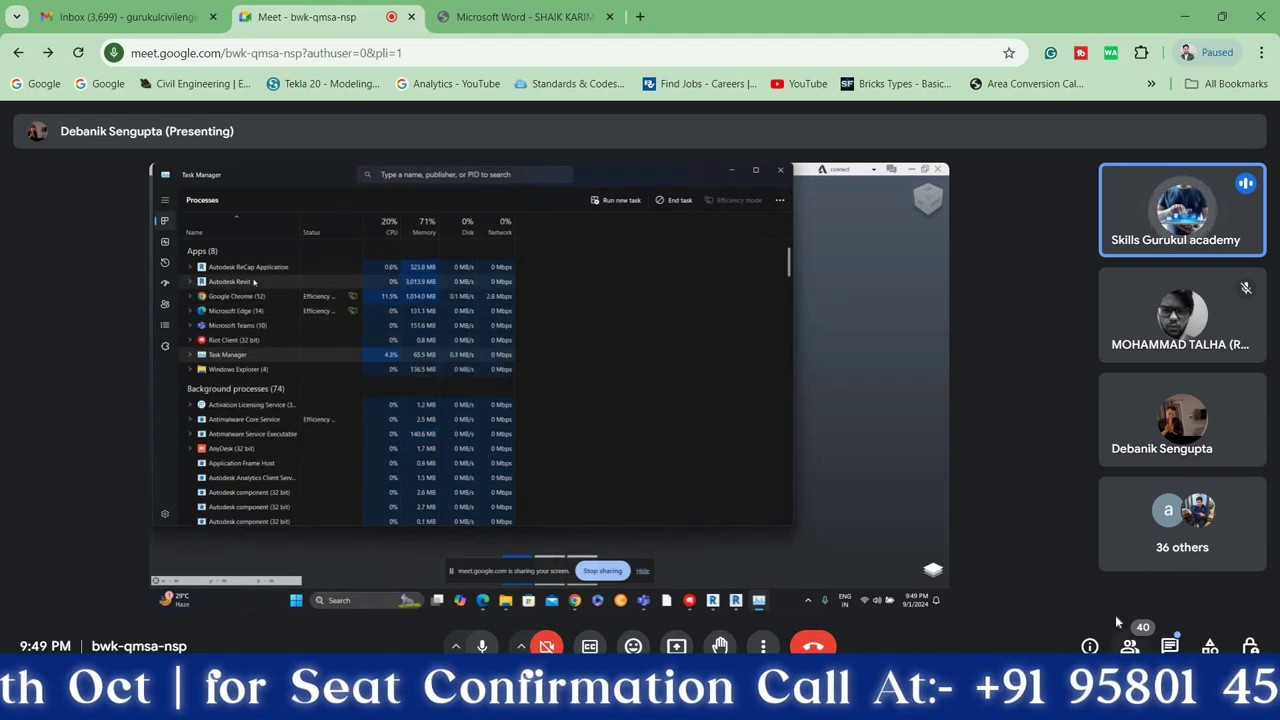
click(1106, 530)
scroll(1105, 530, up, 5)
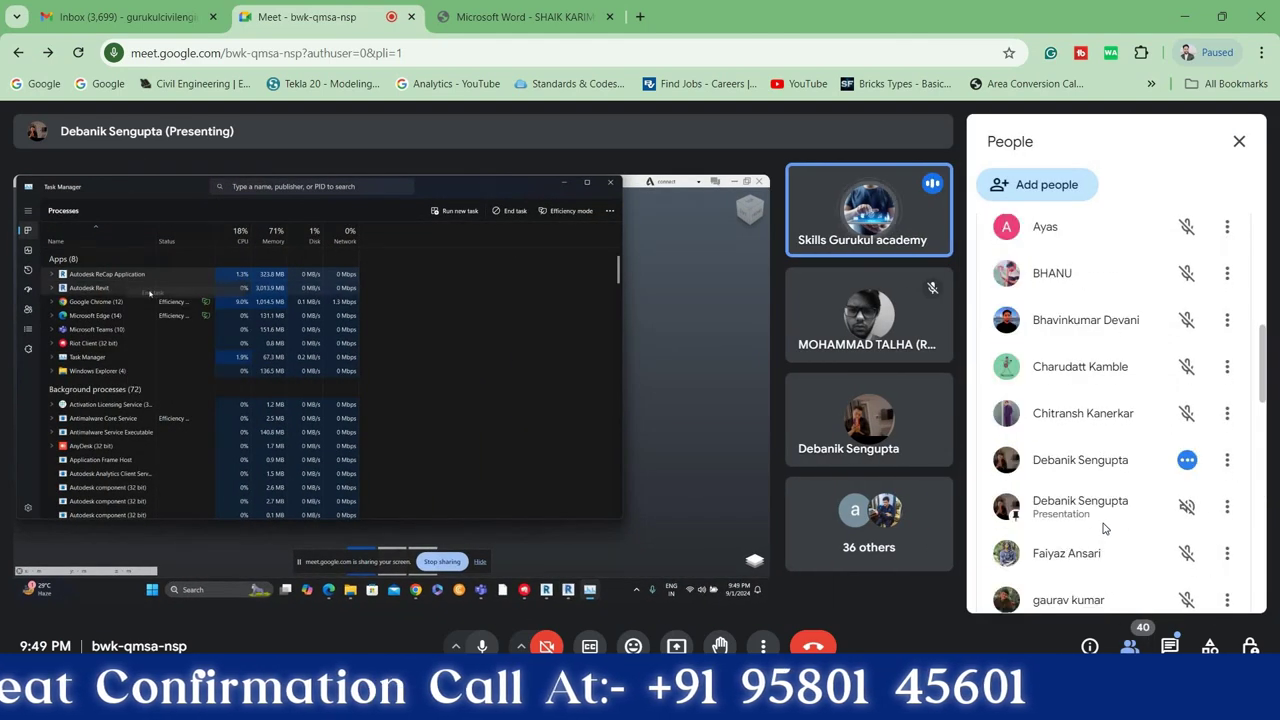
scroll(1104, 530, up, 1)
scroll(1099, 532, up, 2)
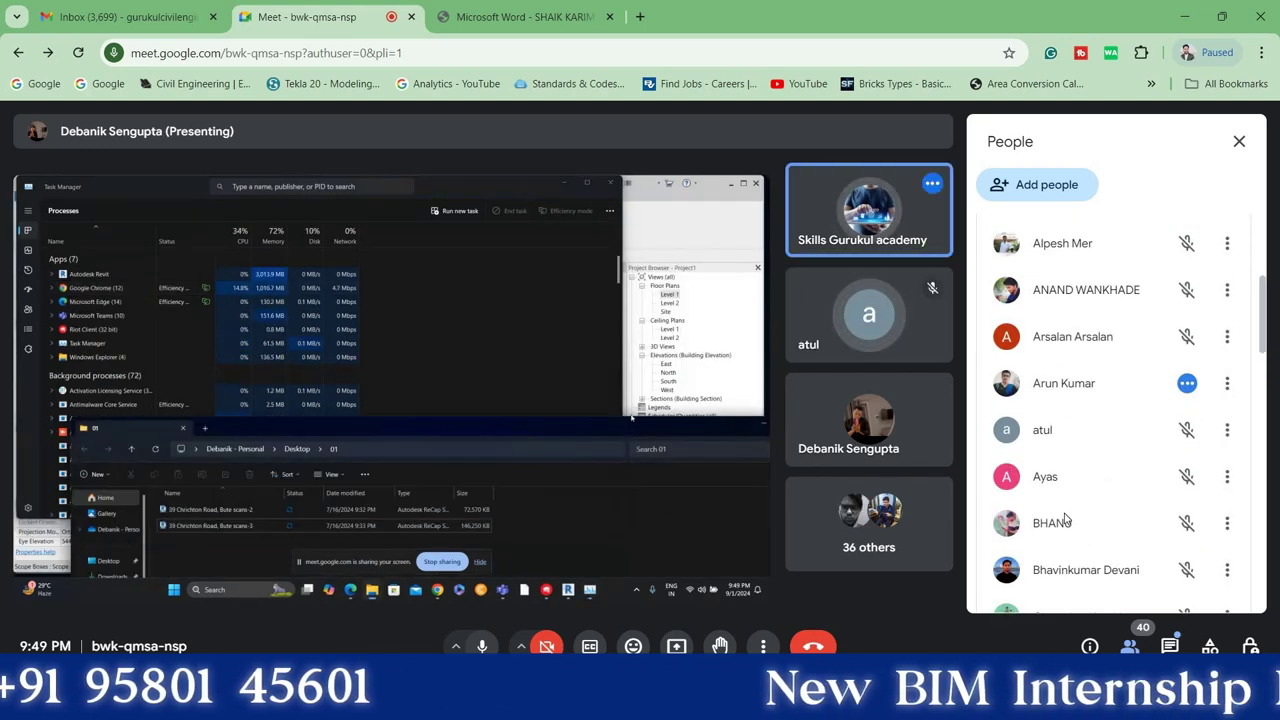
scroll(1066, 519, up, 3)
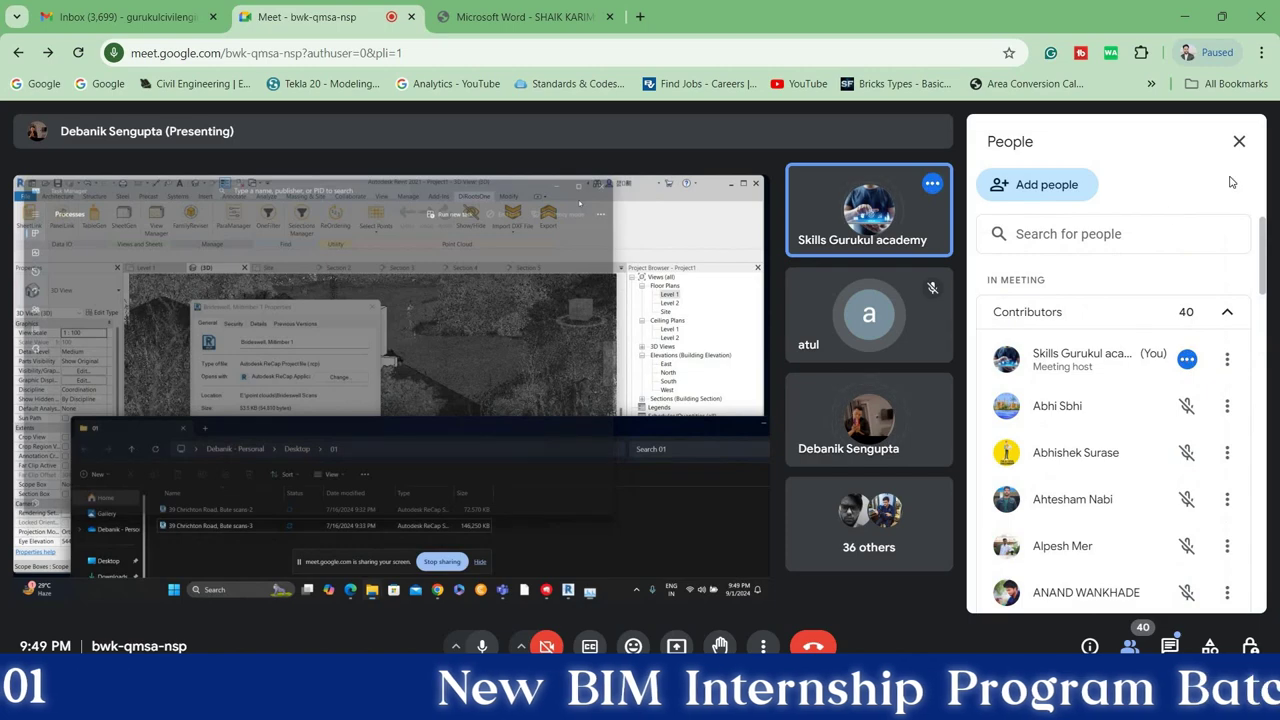
scroll(1097, 460, down, 3)
click(1239, 141)
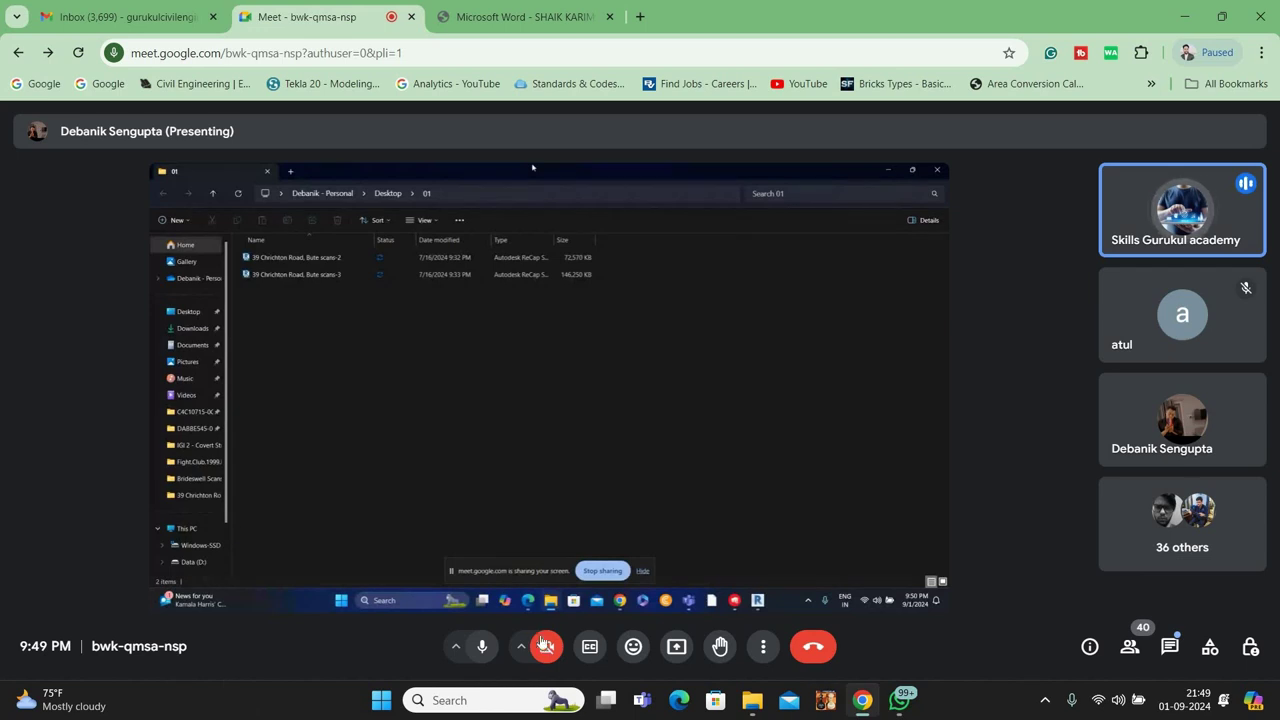
Turn your camera on, pin the Skills Gurukul academy tile for everyone, and check chat
key(ctrl+e)
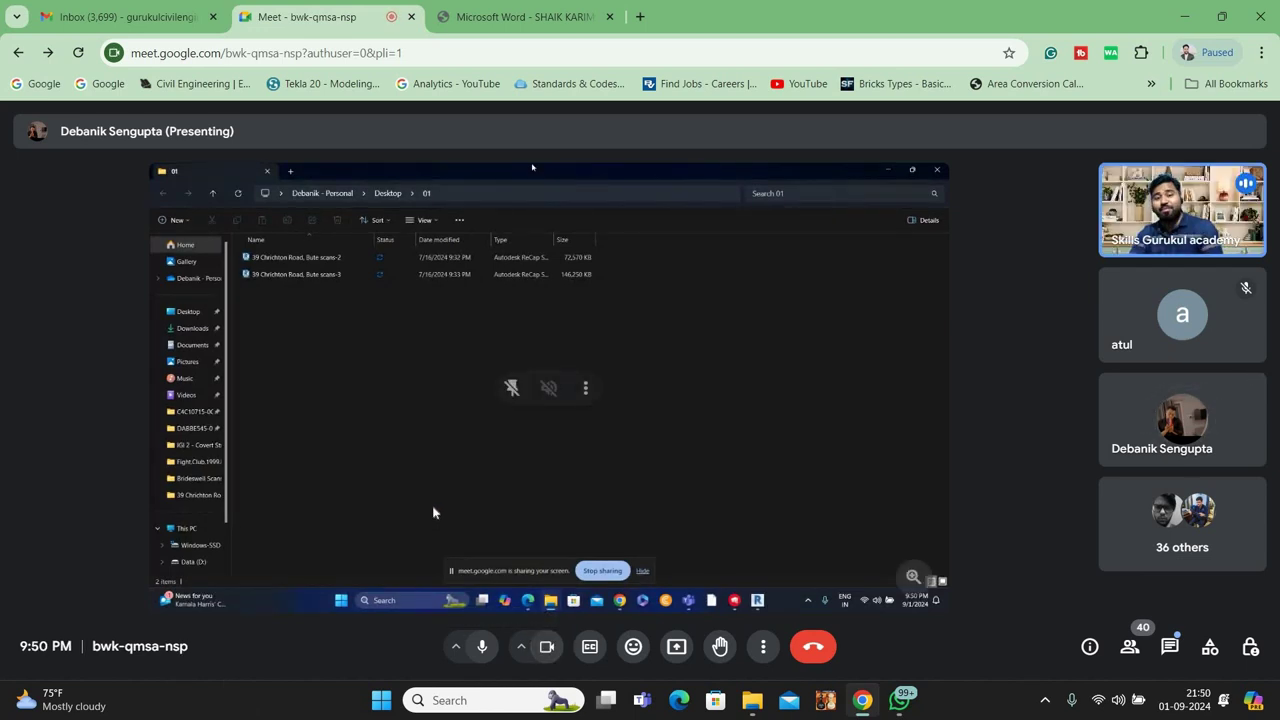
click(1146, 211)
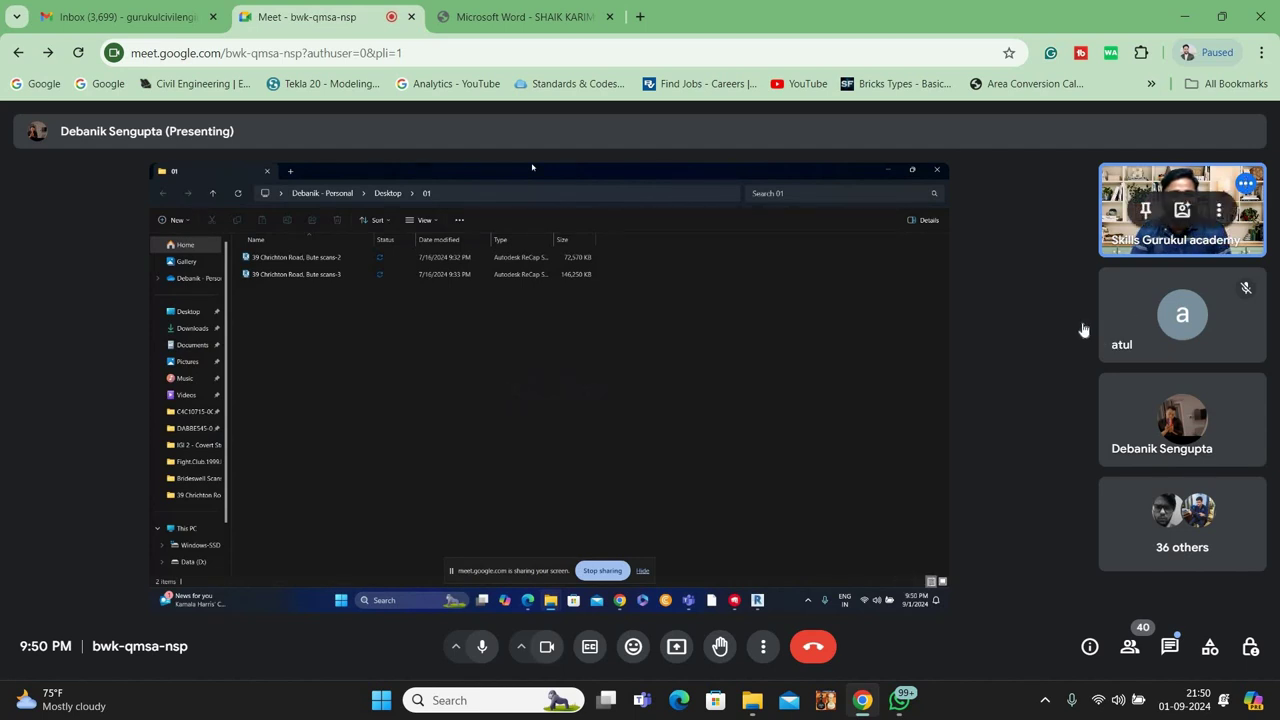
key(Return)
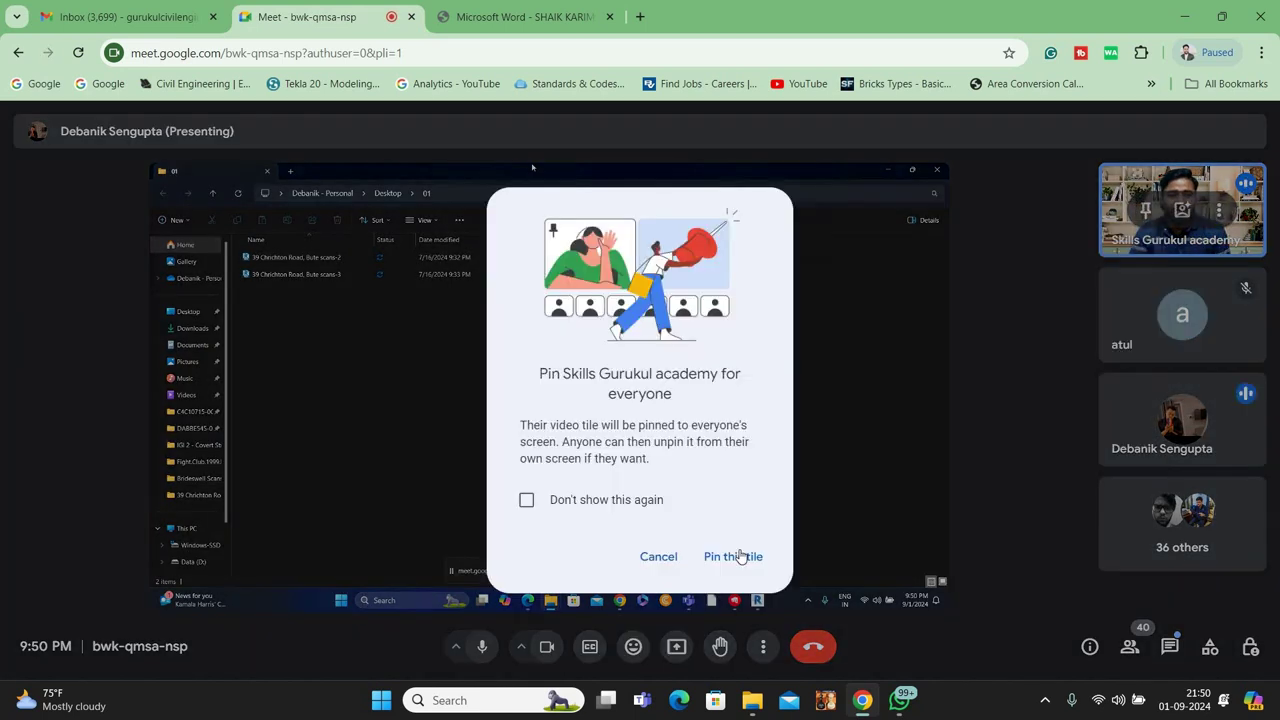
click(740, 554)
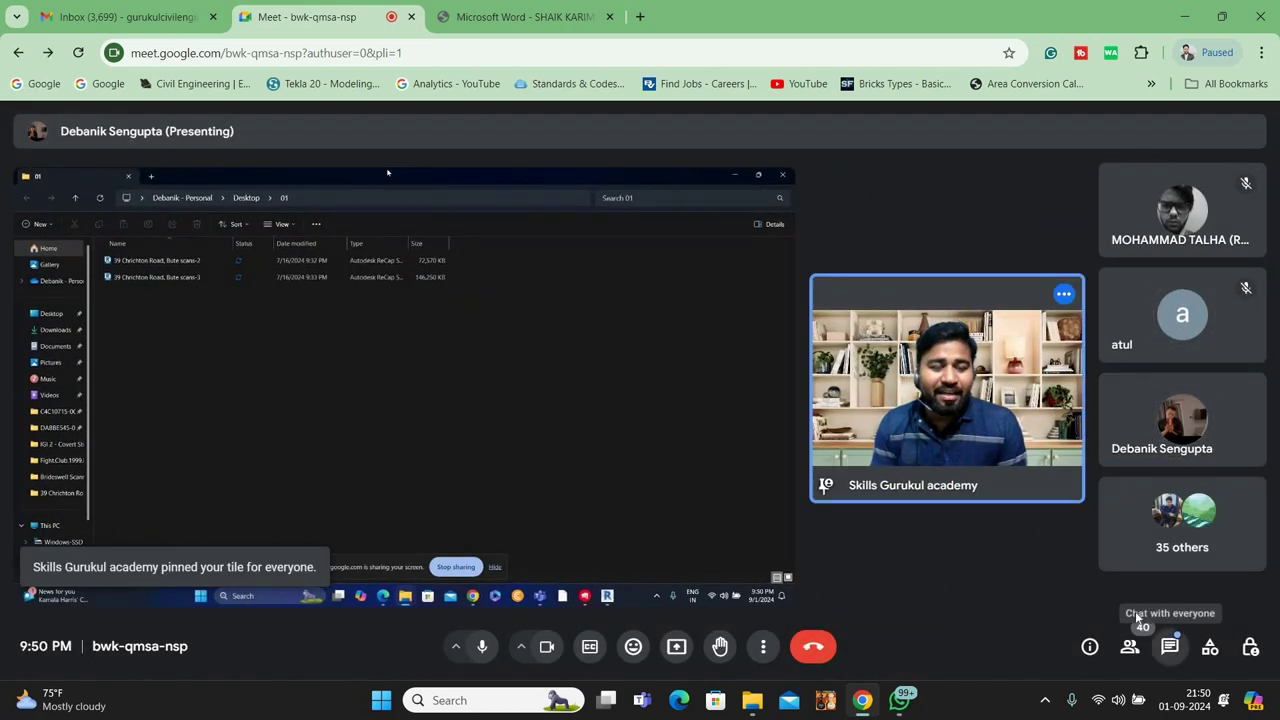
click(1169, 646)
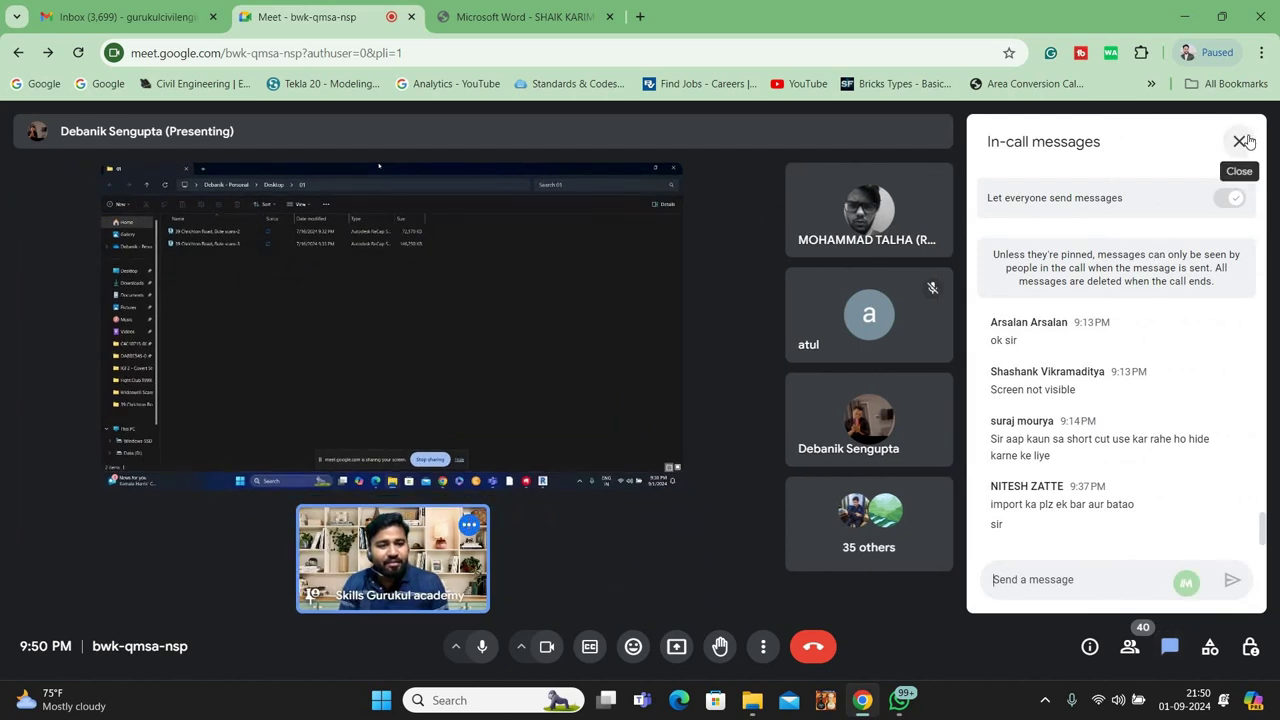
click(1240, 141)
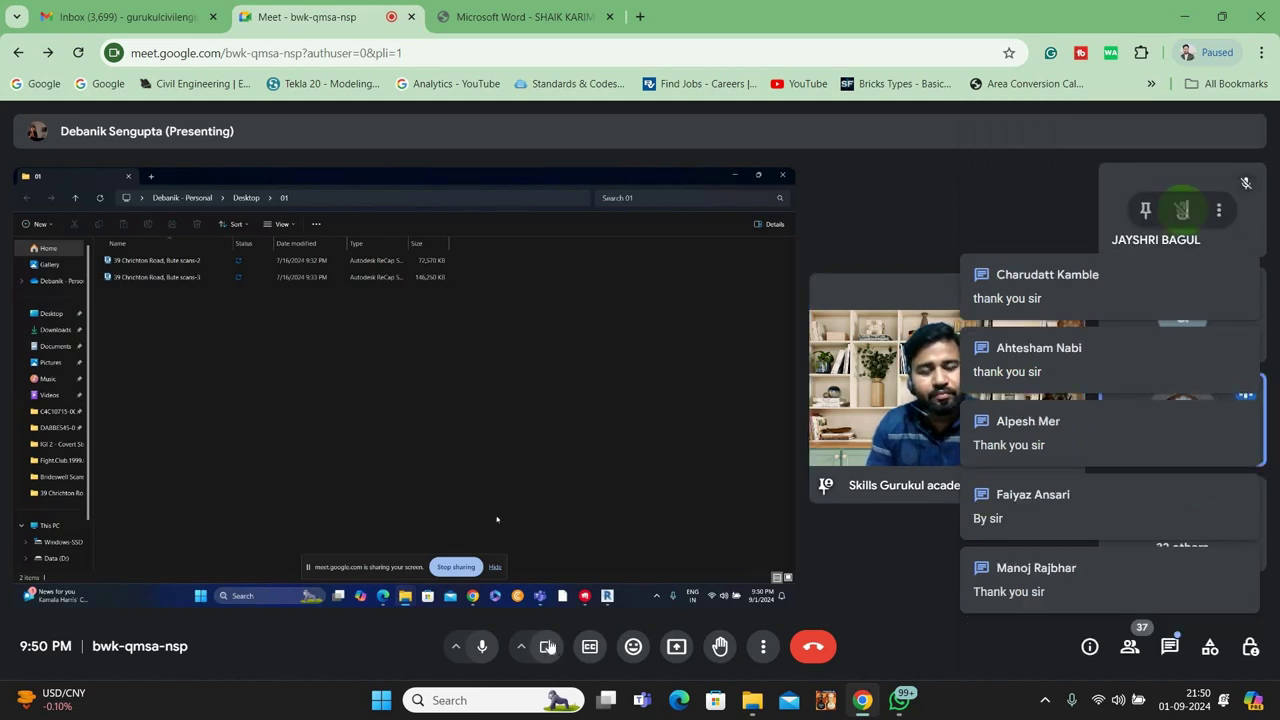
Toggle your camera off and on, then re-pin your own tile for everyone
click(548, 647)
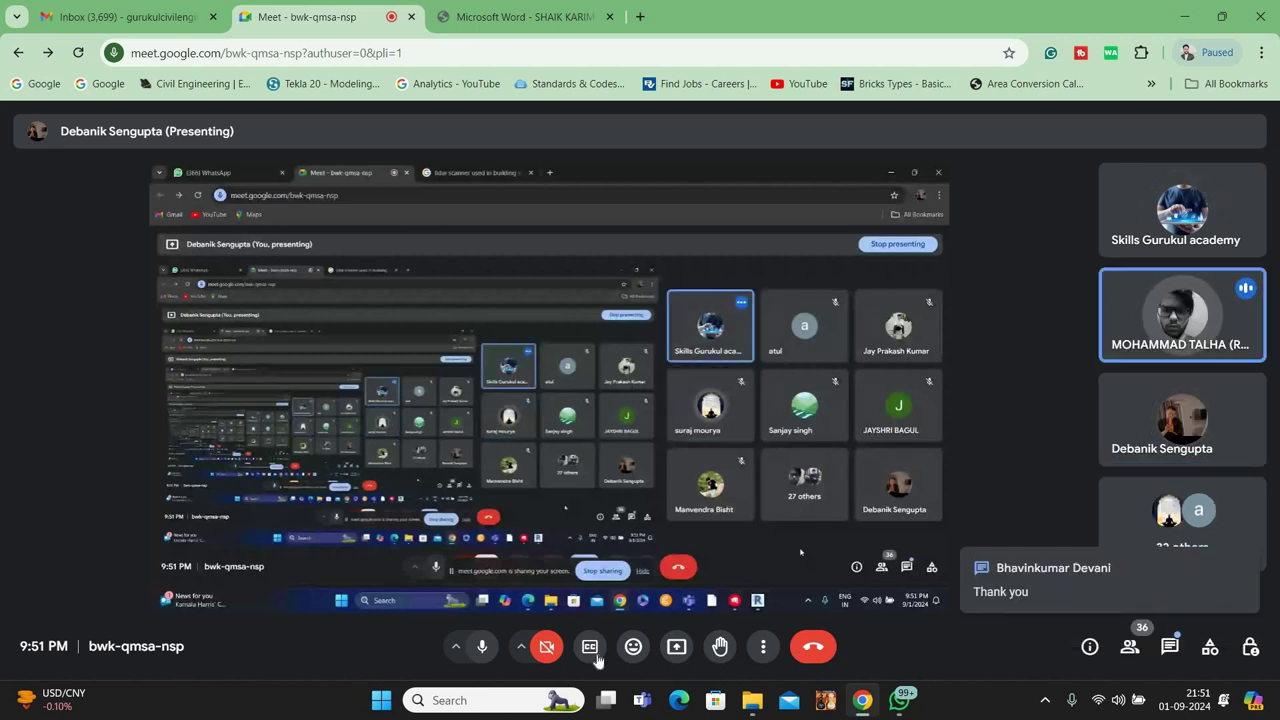
click(546, 646)
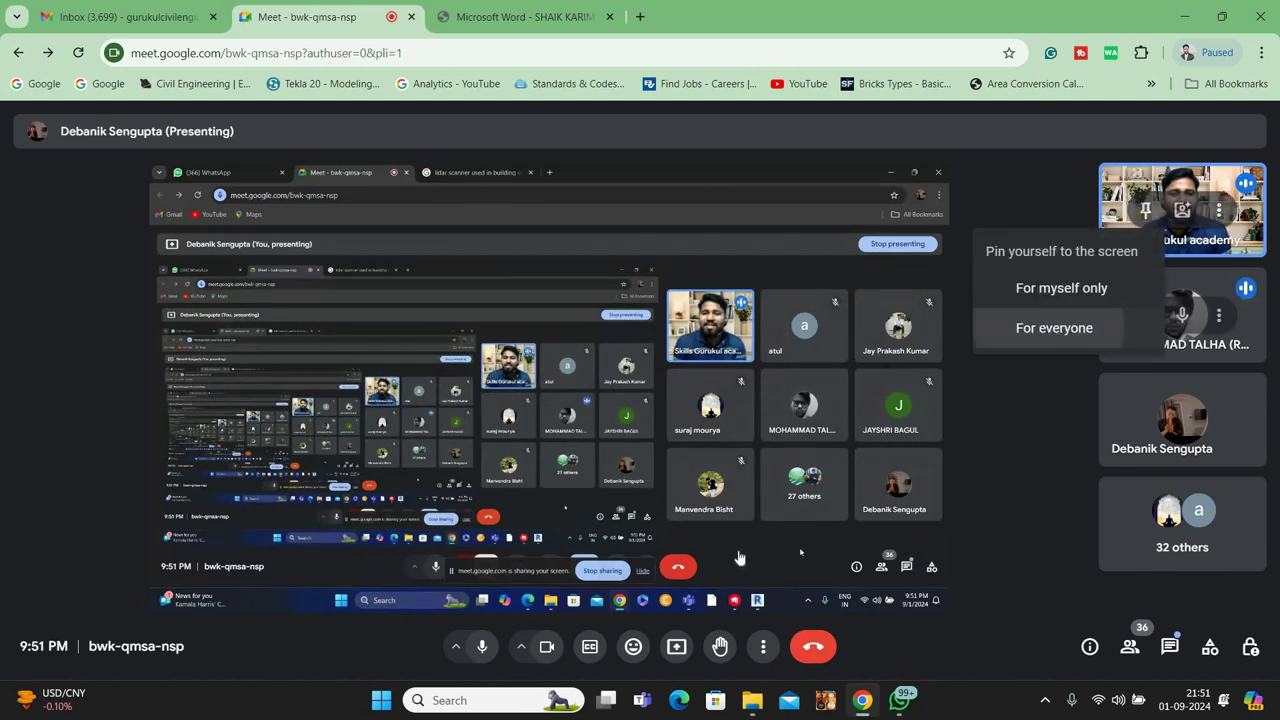
click(1030, 328)
click(738, 556)
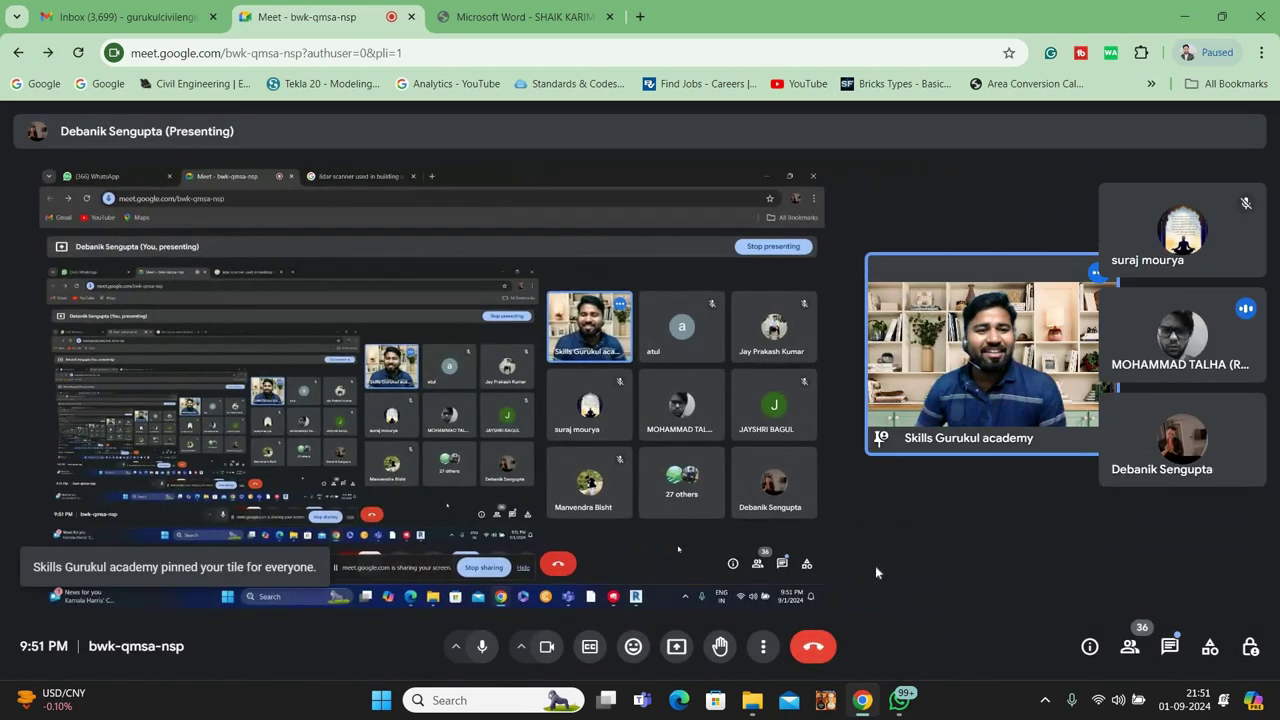